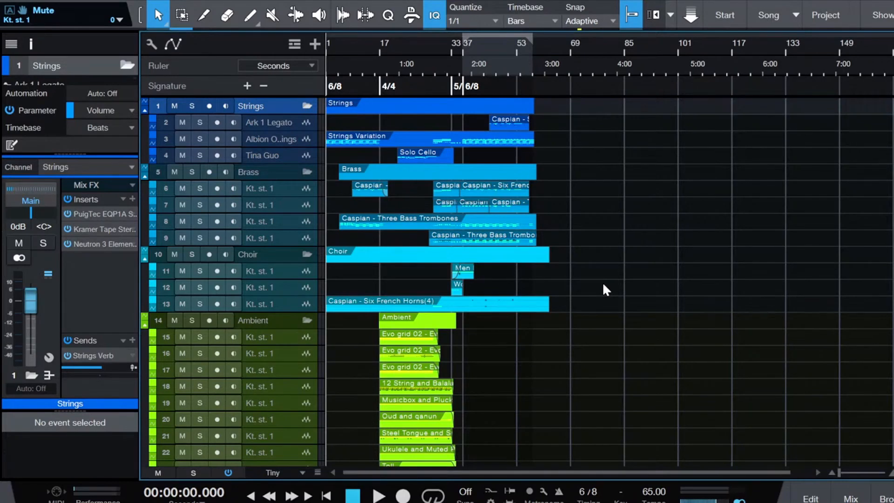
# Step: Play the whole arrangement from the start, then stop playback at its end
pyautogui.press('space')
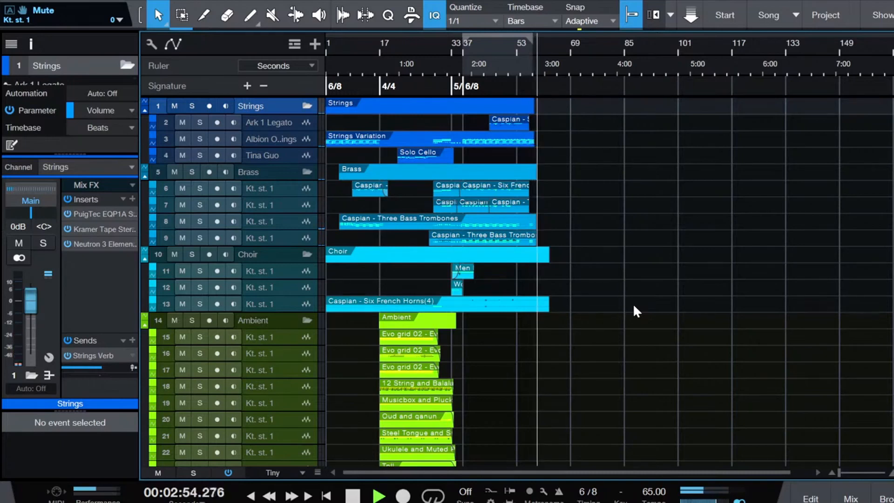
pyautogui.press('space')
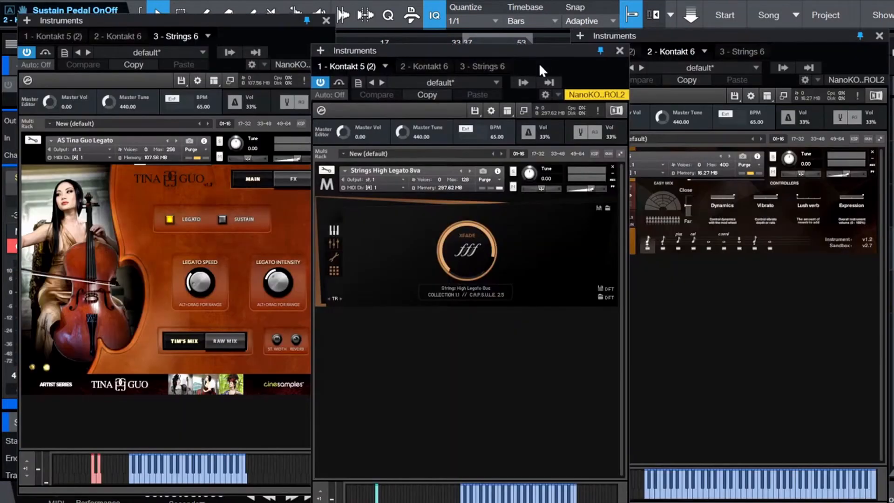
# Step: Arrange the Tina Guo, Strings High Legato and Albion One instrument windows side by side and show Albion One's detailed controls
pyautogui.moveTo(244, 30); pyautogui.dragTo(229, 66)
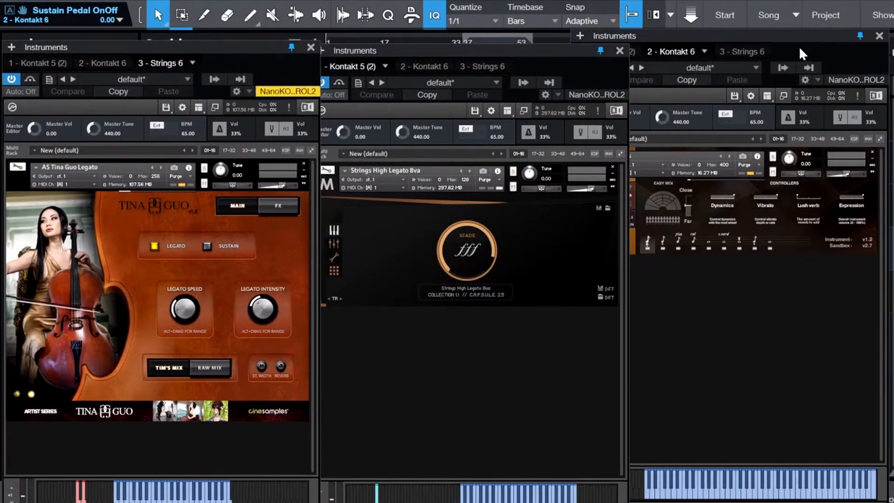
pyautogui.moveTo(800, 48); pyautogui.dragTo(823, 60)
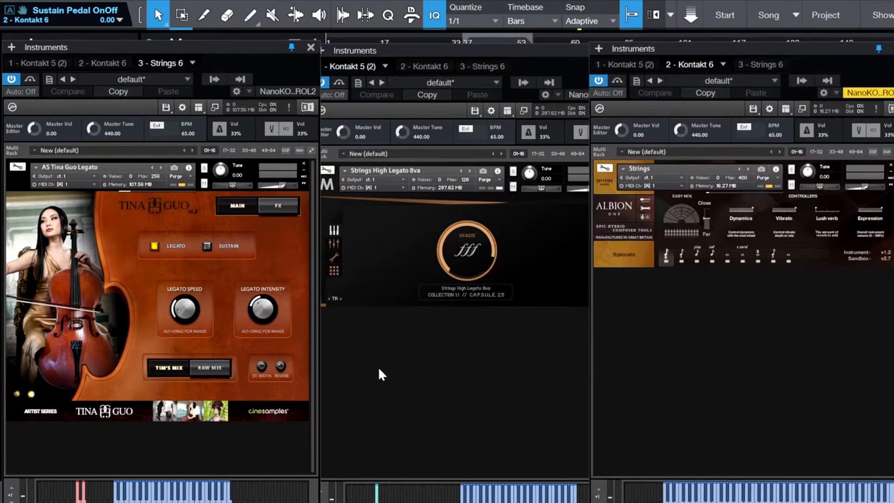
pyautogui.click(251, 60)
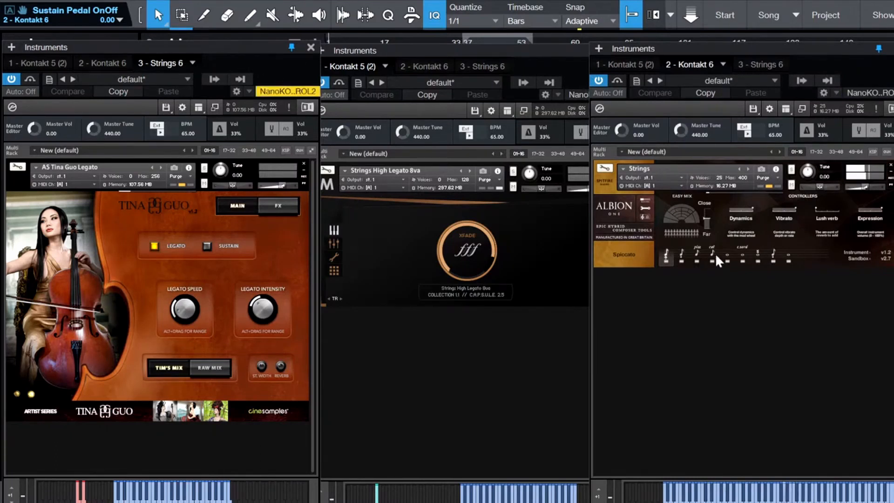
pyautogui.click(645, 208)
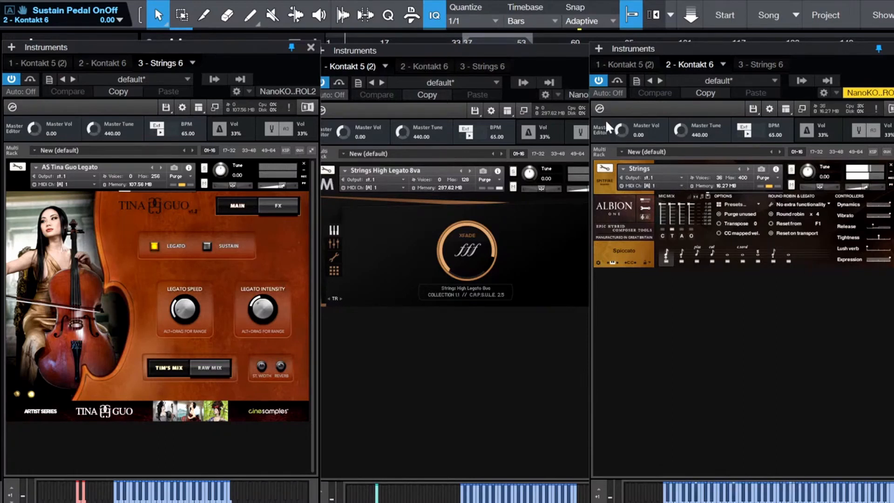
pyautogui.click(580, 60)
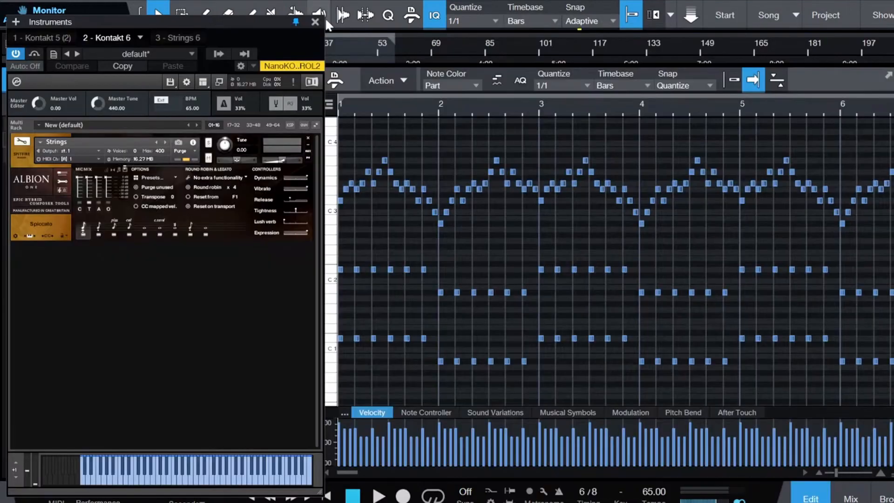
# Step: Close the Albion One instrument window and listen to the opening of the Albion One Strings part in the note editor
pyautogui.click(317, 22)
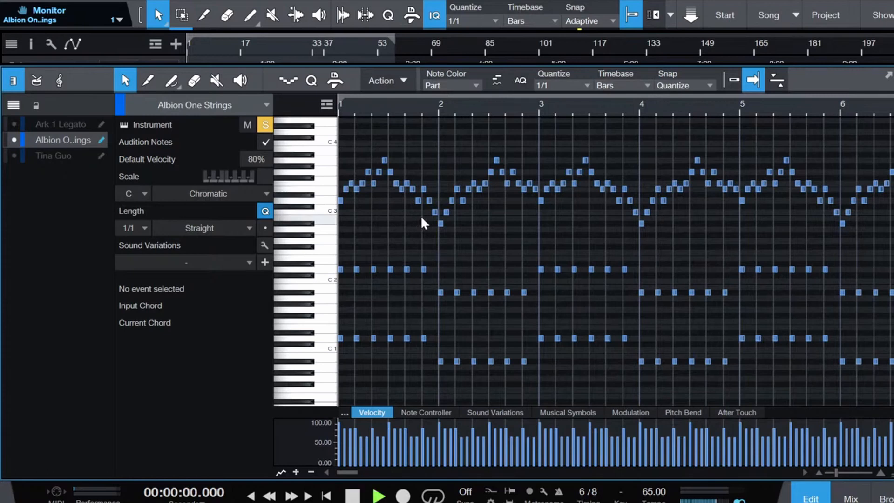
pyautogui.press('space')
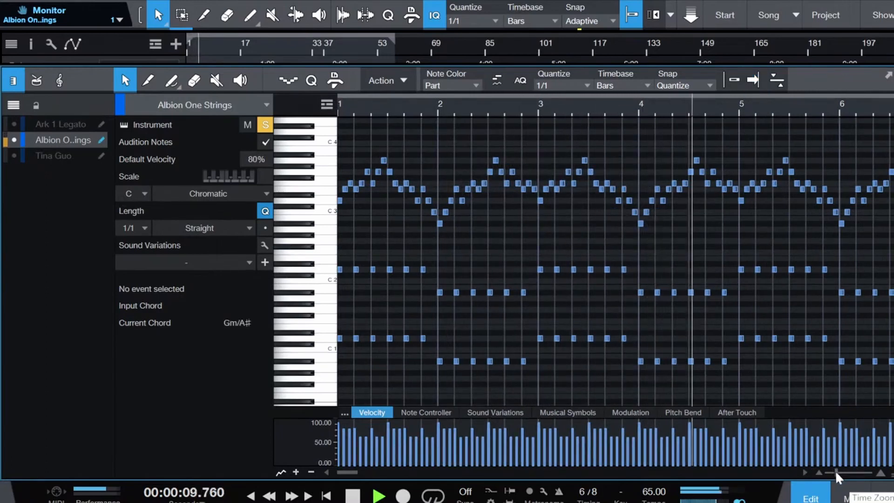
pyautogui.moveTo(837, 478); pyautogui.dragTo(825, 479)
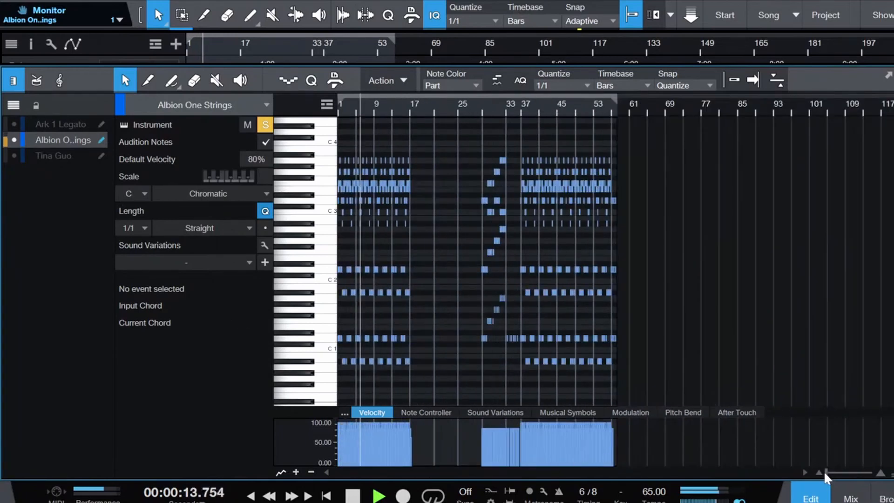
pyautogui.press('space')
# Step: Listen to the Albion One Strings part from bar 29 and examine its notes up to bar 33
pyautogui.click(477, 108)
pyautogui.click(480, 111)
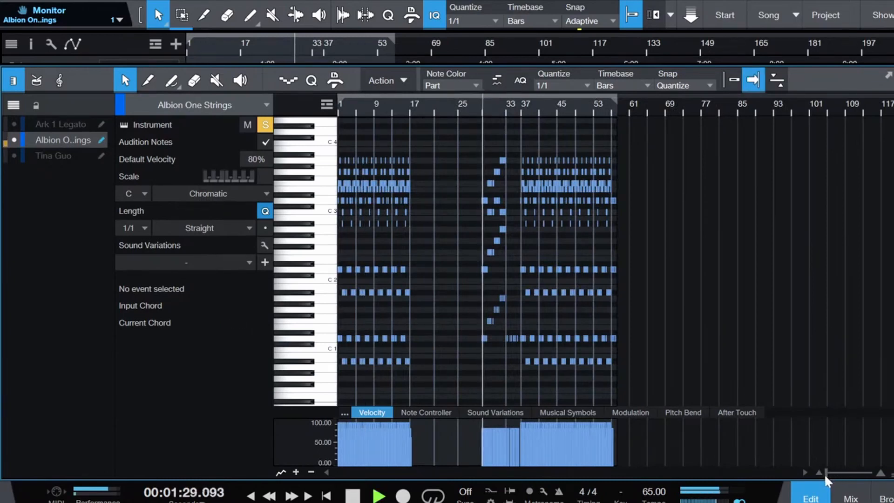
pyautogui.moveTo(825, 476); pyautogui.dragTo(830, 478)
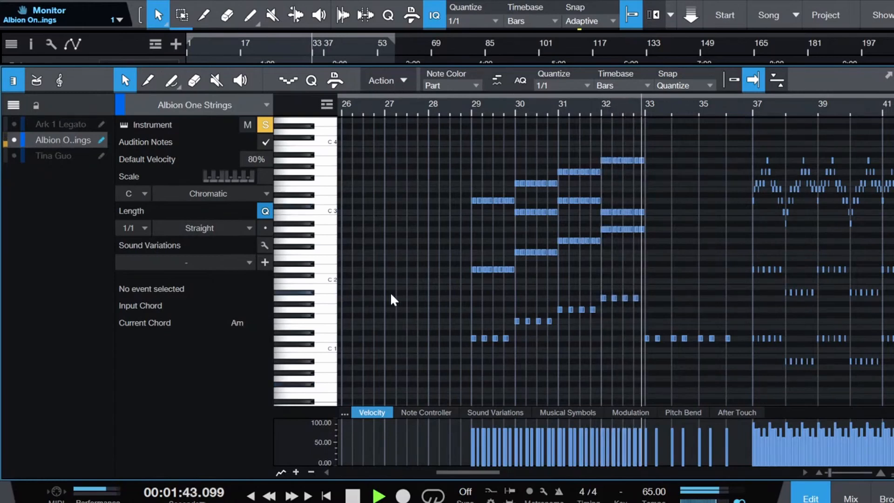
pyautogui.press('space')
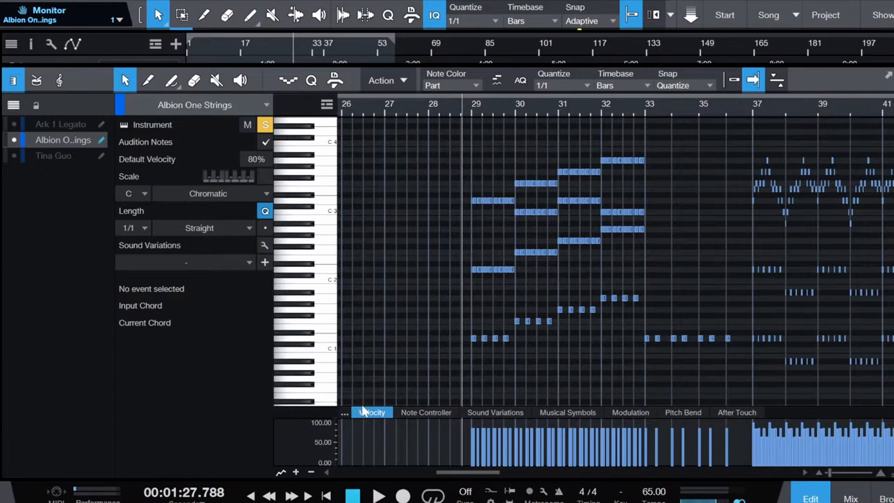
pyautogui.press('space')
pyautogui.press('space')
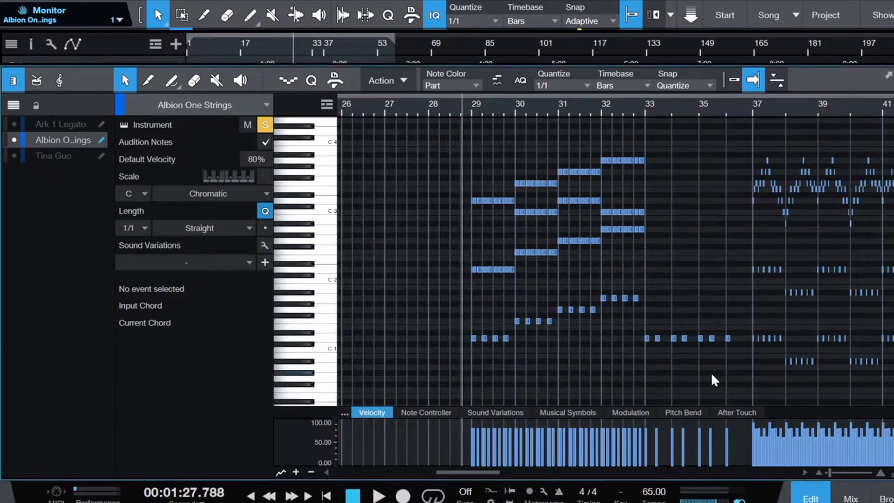
# Step: Close the note editor, solo the Tina Guo track instead of Albion One Strings and set the playback cursor to the Solo Cello event's start
pyautogui.click(798, 499)
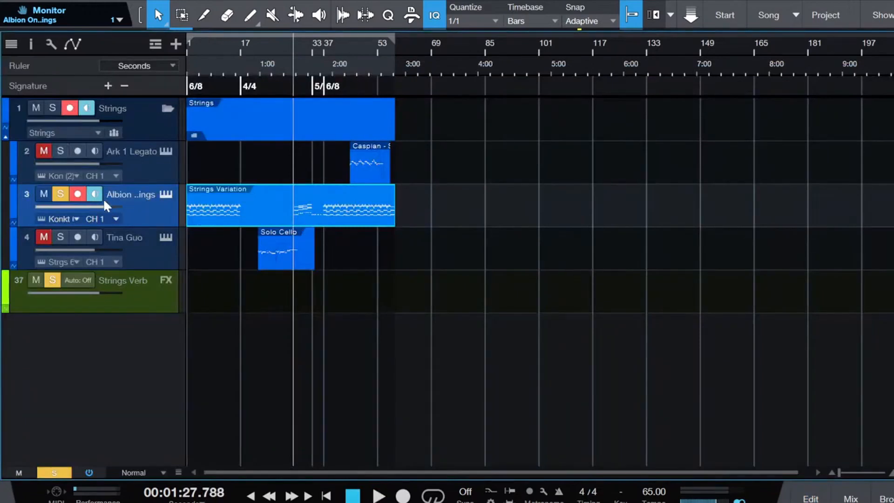
pyautogui.click(63, 194)
pyautogui.click(62, 236)
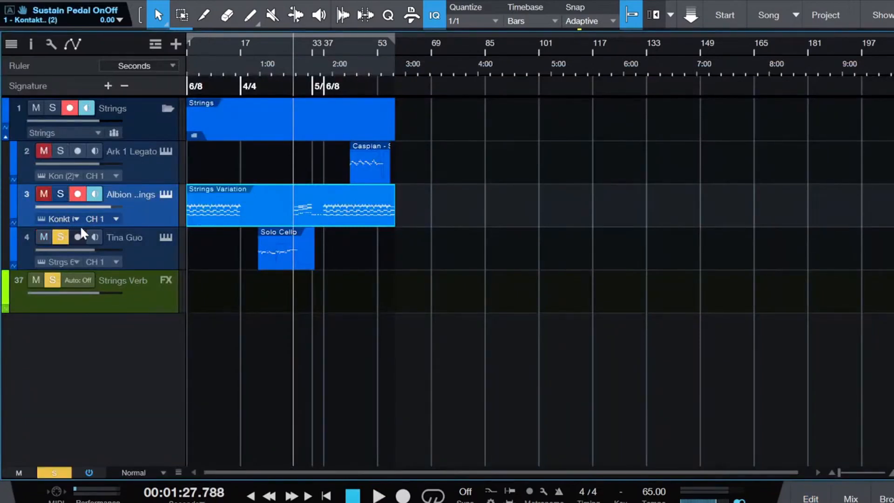
pyautogui.click(254, 51)
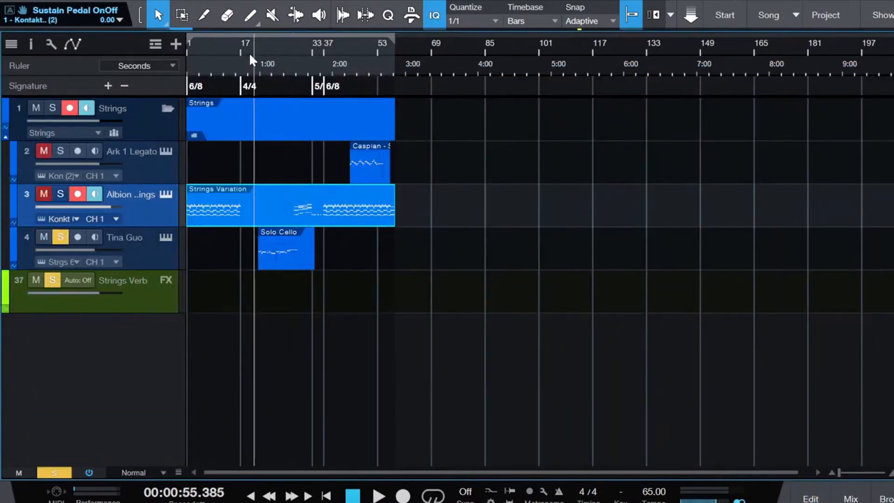
pyautogui.click(258, 50)
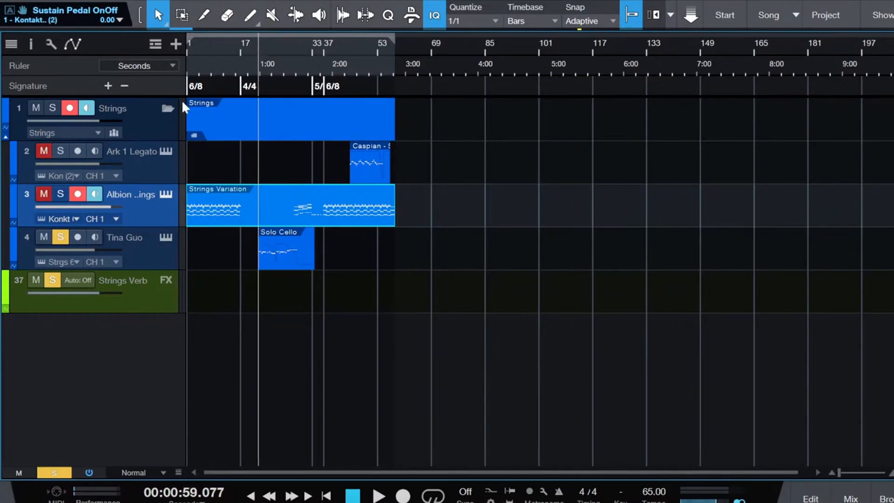
# Step: Show the Tina Guo track's instrument while playing the solo cello part, and close the instrument window
pyautogui.click(165, 239)
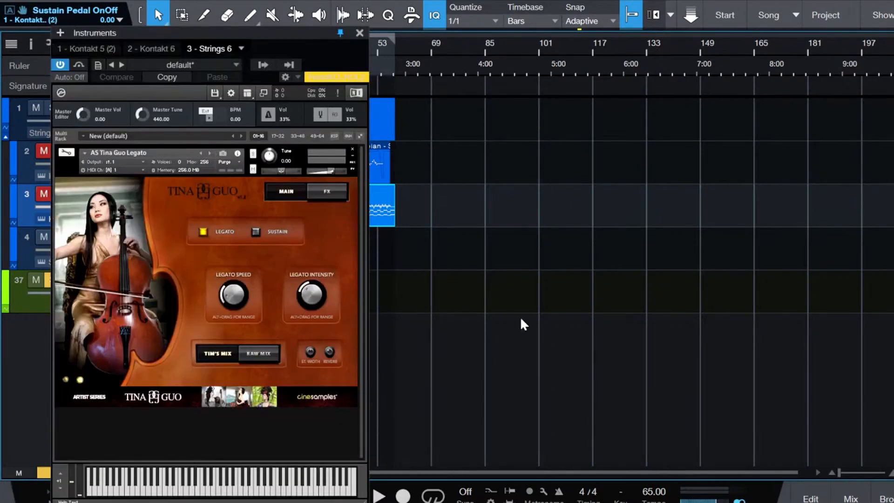
pyautogui.click(385, 496)
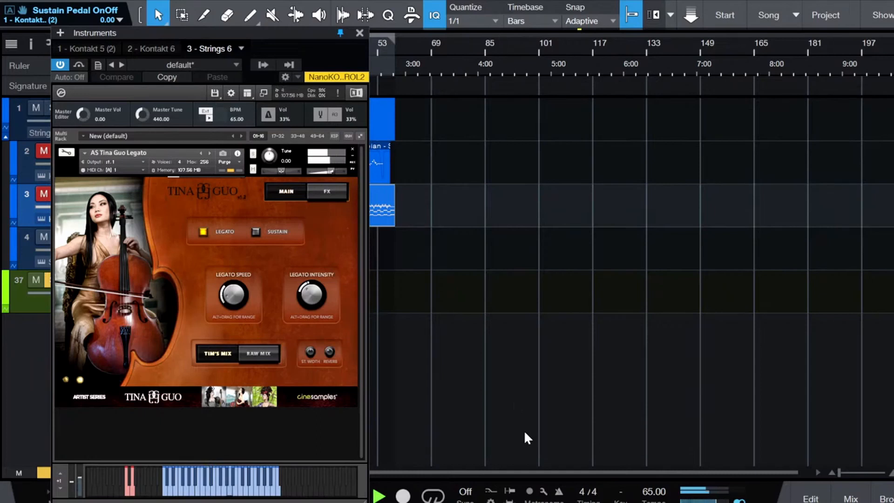
pyautogui.click(360, 32)
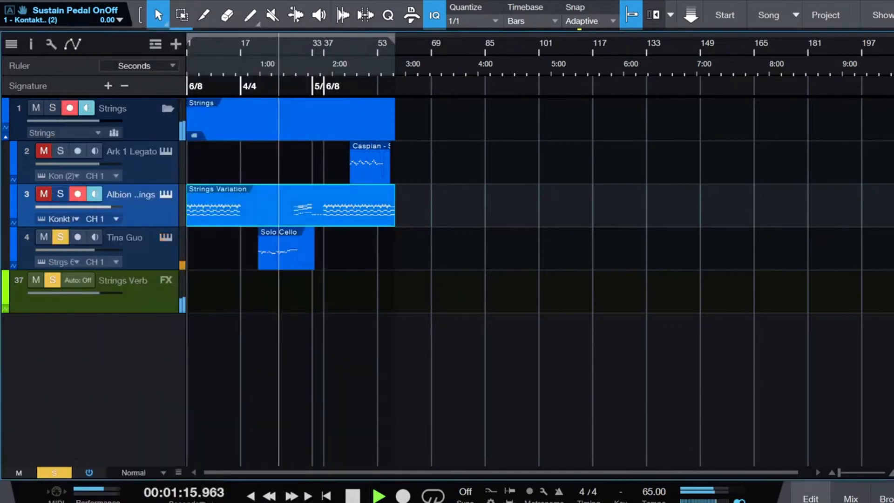
# Step: Show the Tina Guo part's notes in the note editor together with its modulation curve
pyautogui.press('F2')
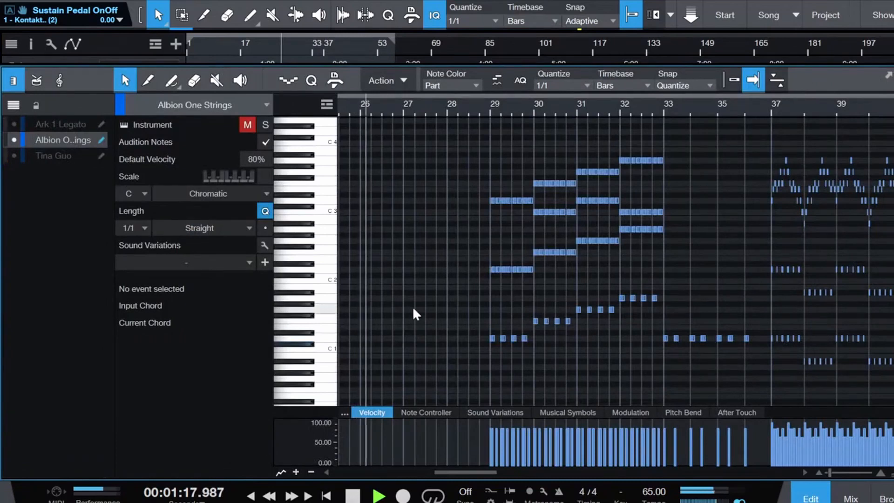
pyautogui.click(61, 157)
pyautogui.hscroll(-2, 521, 219)
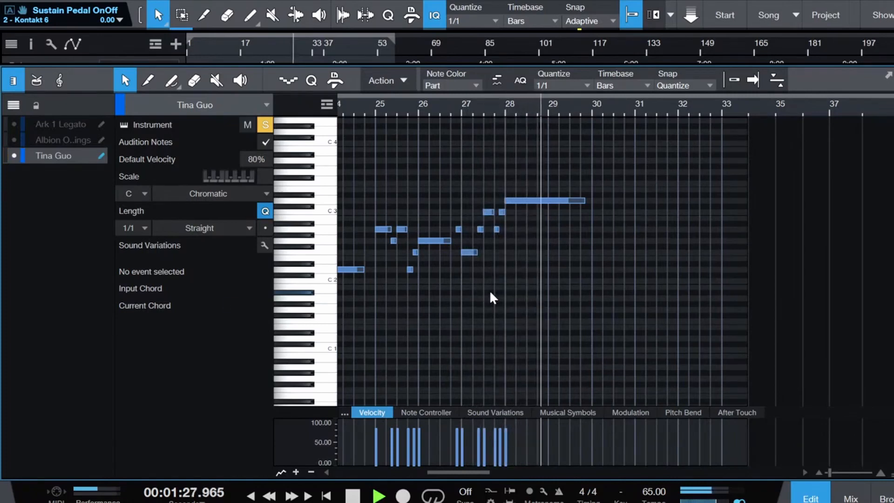
pyautogui.click(624, 413)
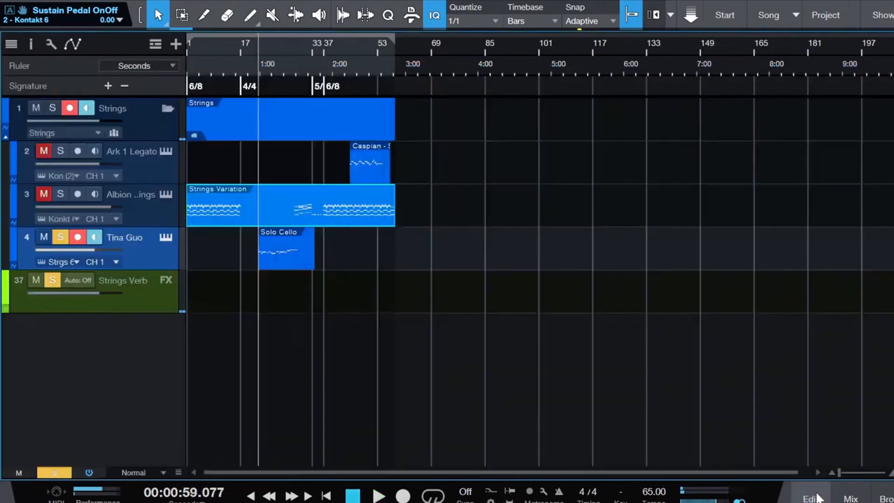
# Step: Solo Ark 1 Legato with its instrument shown, set the playback cursor to its event's start and open the event beside the instrument window
pyautogui.press('F11')
pyautogui.click(354, 55)
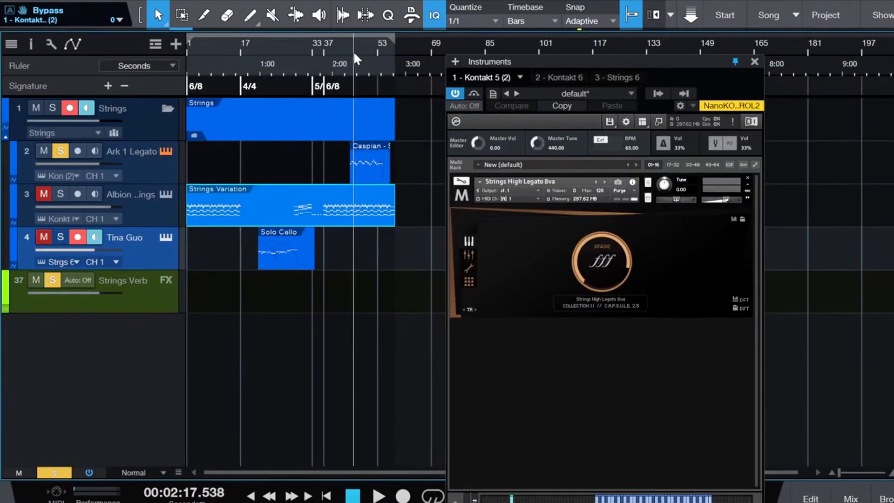
pyautogui.click(349, 50)
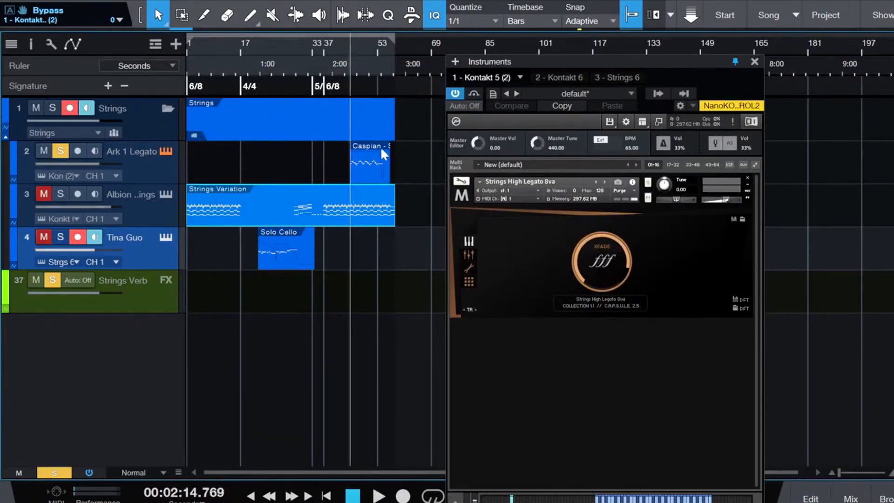
pyautogui.doubleClick(365, 172)
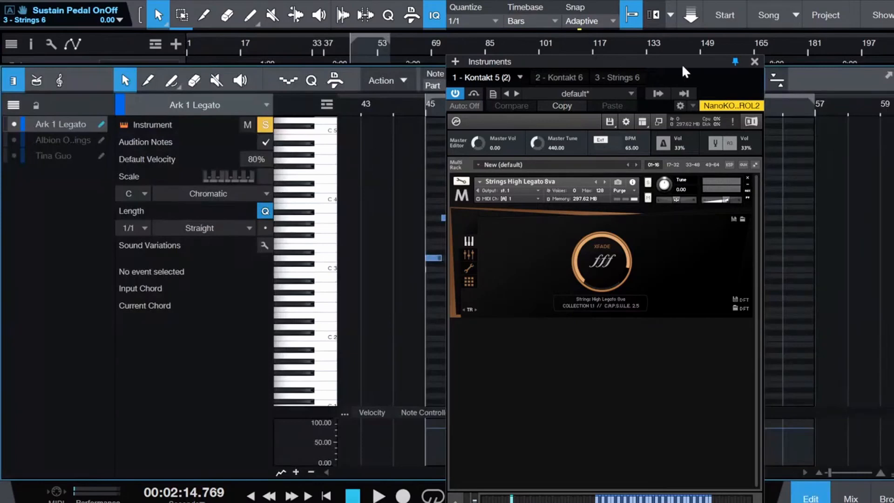
pyautogui.moveTo(685, 71); pyautogui.dragTo(286, 79)
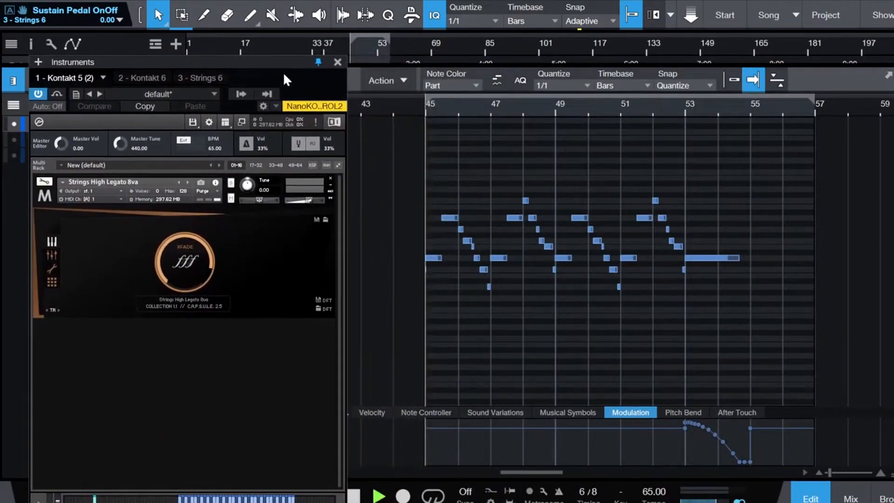
# Step: Listen to the Ark 1 Legato part through its final long note, stop playback and close its instrument window
pyautogui.press('space')
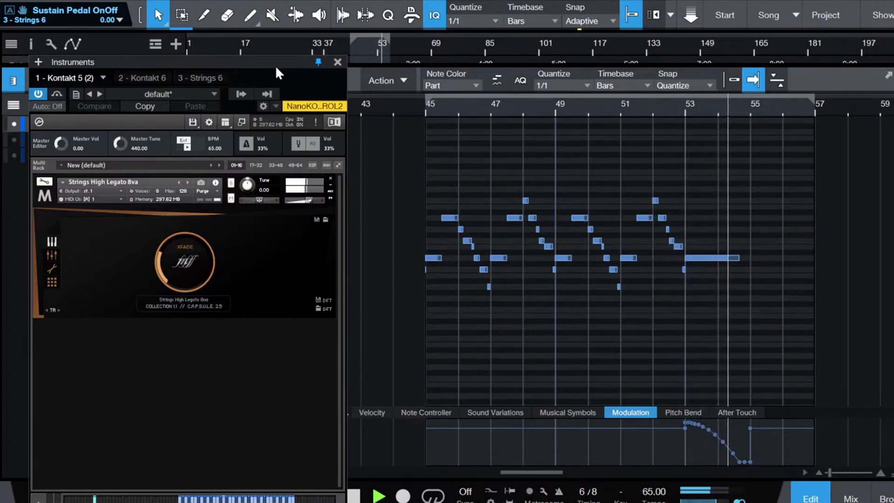
pyautogui.press('space')
pyautogui.click(338, 62)
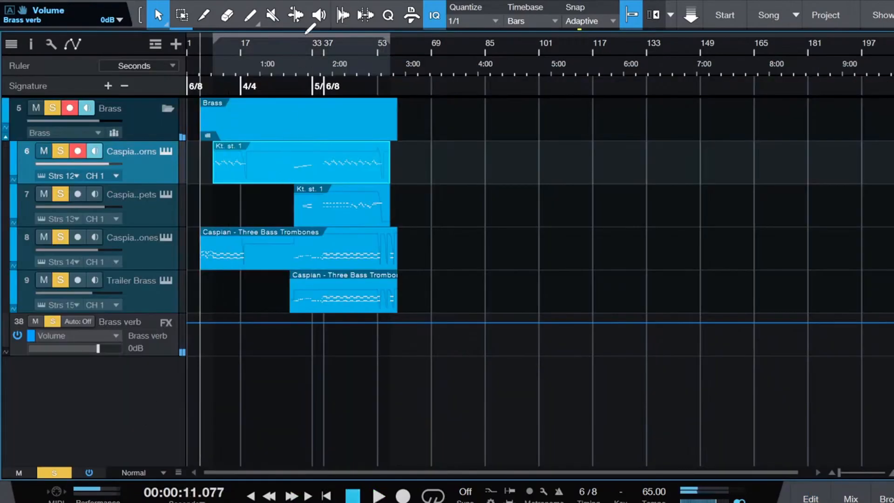
# Step: Set the playback cursor to the trumpets event's start and view the Caspian bass trombones, trumpets and French horns instruments in turn
pyautogui.click(294, 49)
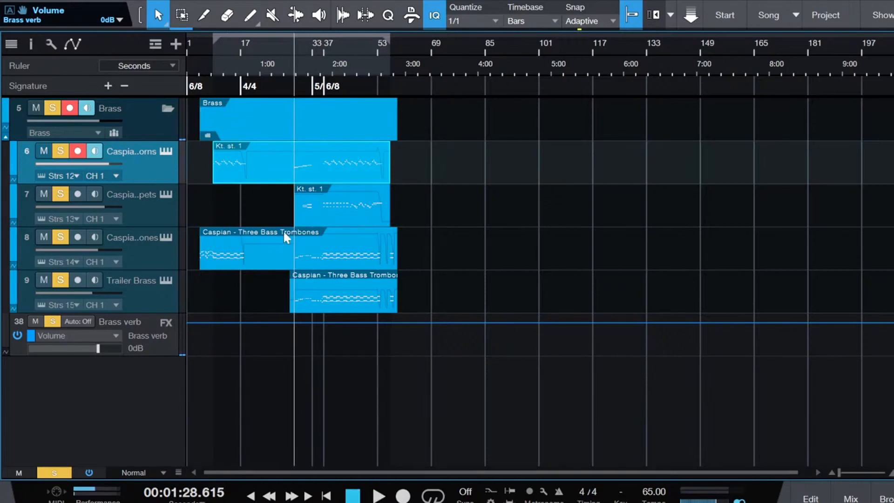
pyautogui.click(165, 237)
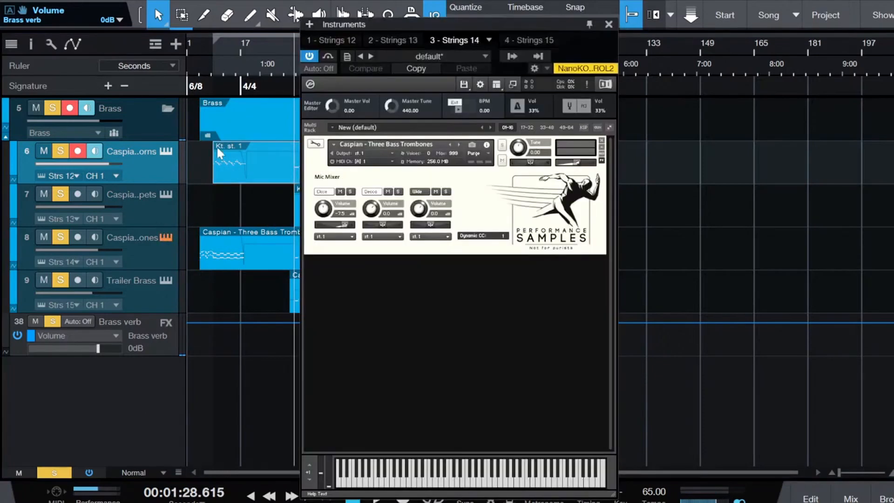
pyautogui.click(163, 194)
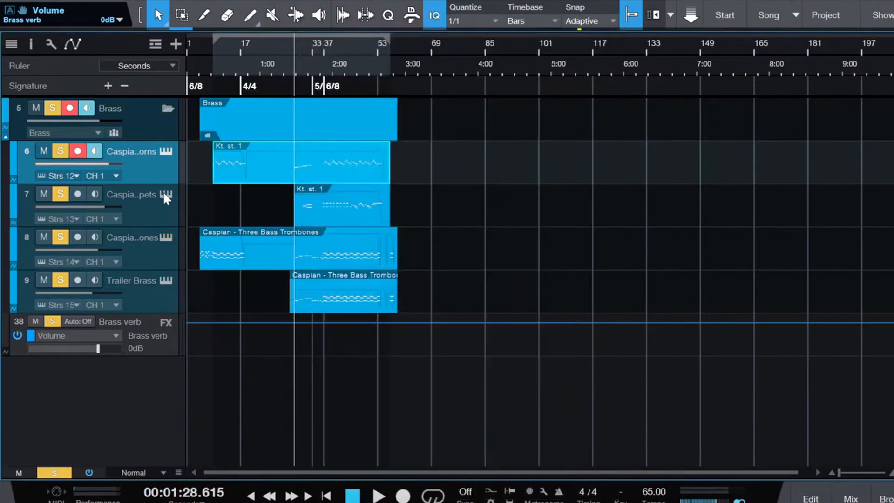
pyautogui.click(166, 194)
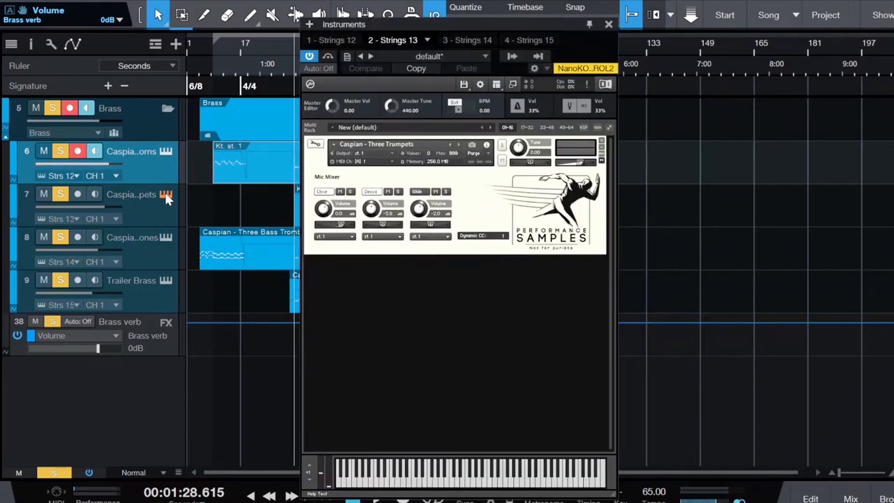
pyautogui.click(167, 149)
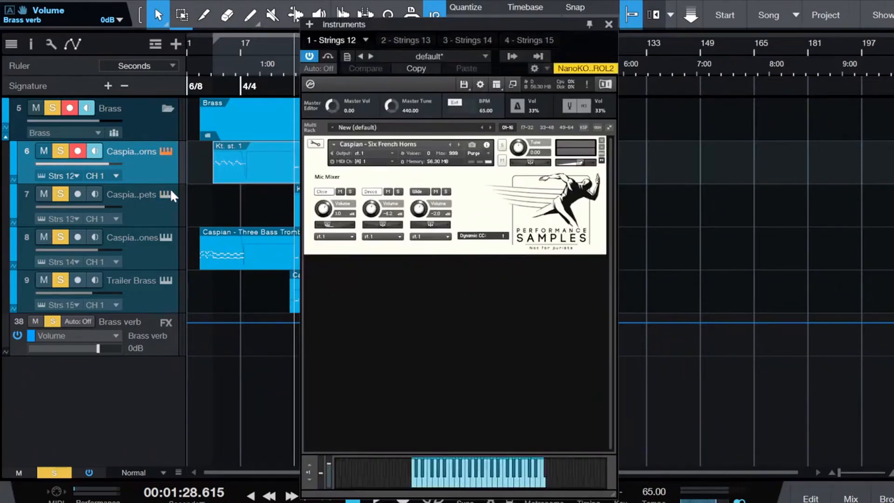
# Step: Show the Trailer Brass instrument in place of the French horns, close it and listen to the opening of the brass section
pyautogui.click(166, 151)
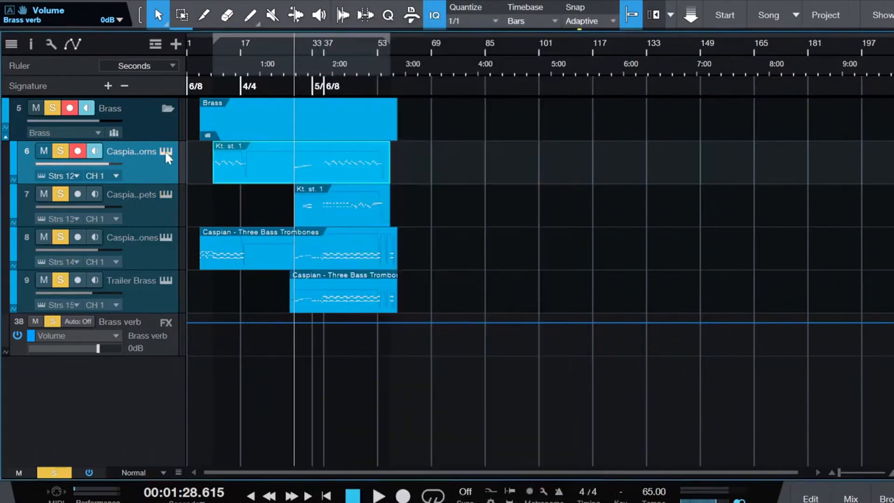
pyautogui.click(169, 279)
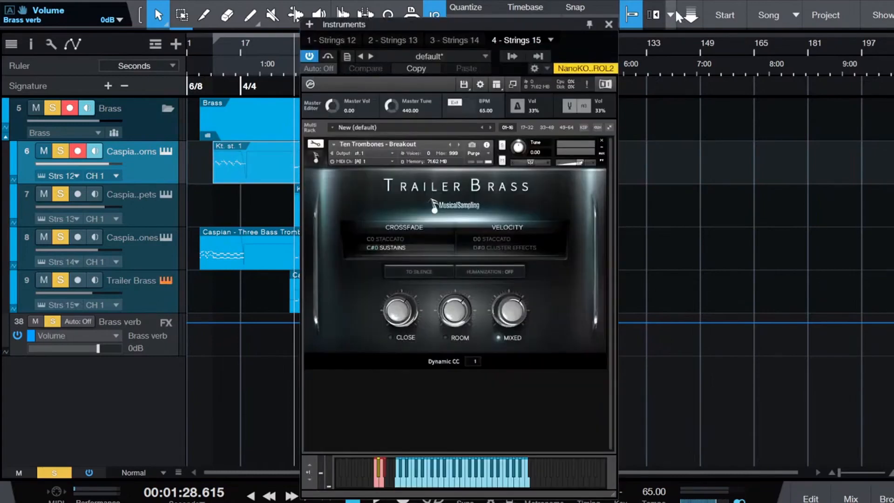
pyautogui.click(608, 19)
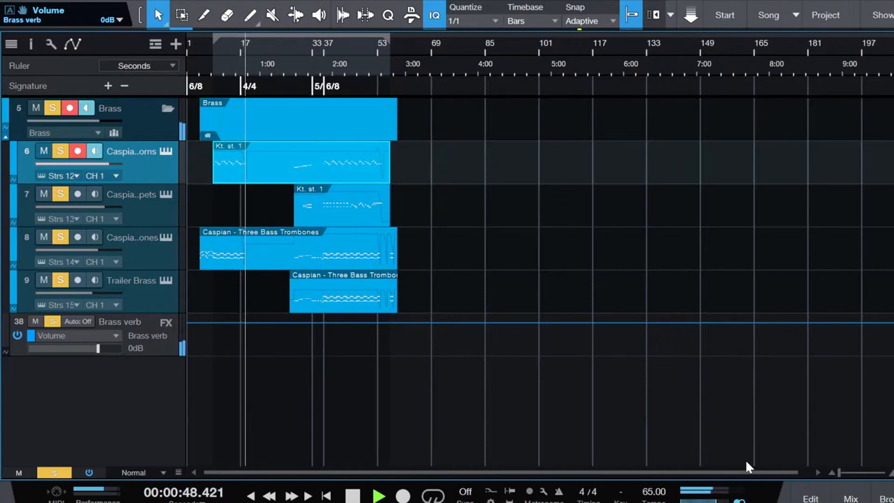
pyautogui.press('space')
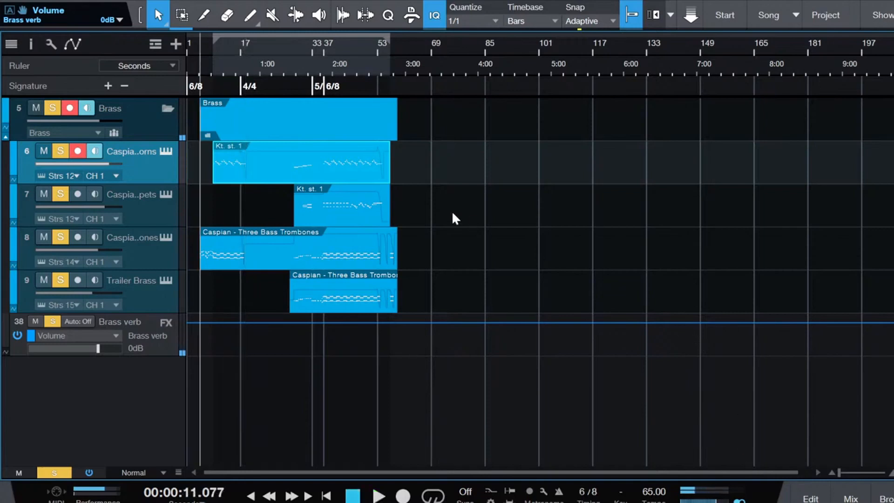
# Step: Set the playback cursor to the trumpets event's start and listen to the brass section from there through its final notes
pyautogui.click(292, 44)
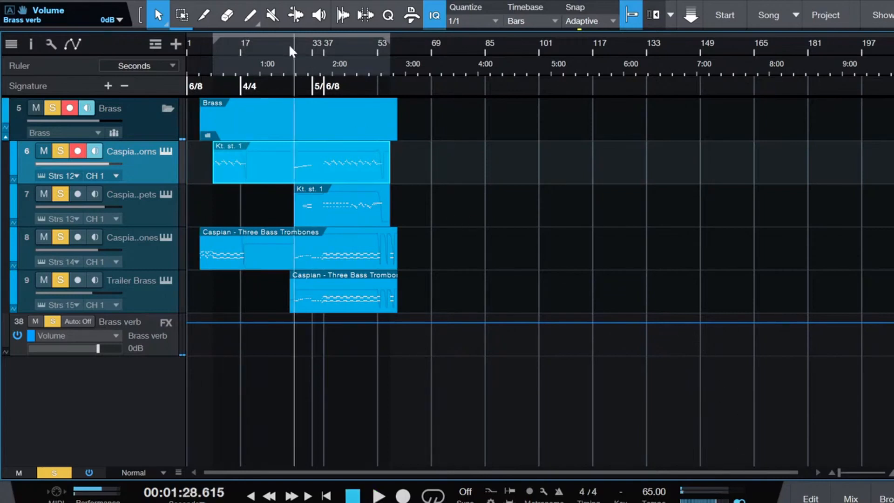
pyautogui.press('e')
pyautogui.press('e')
pyautogui.press('e')
pyautogui.press('space')
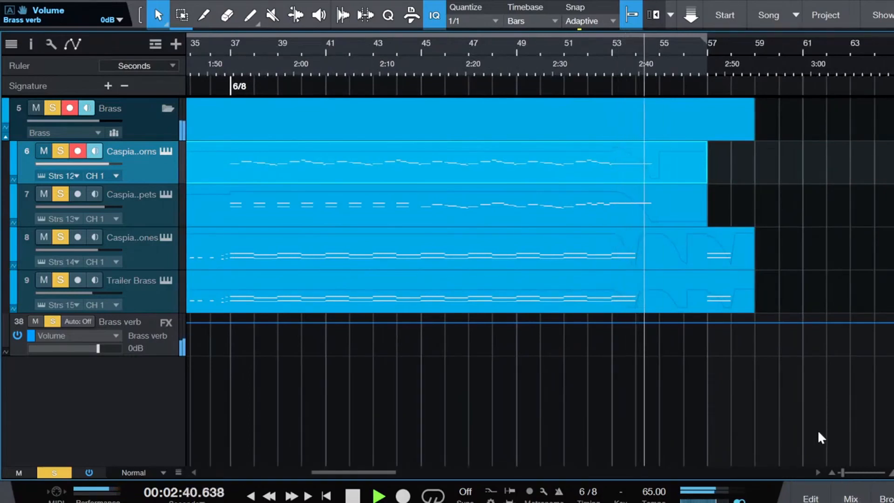
pyautogui.click(704, 47)
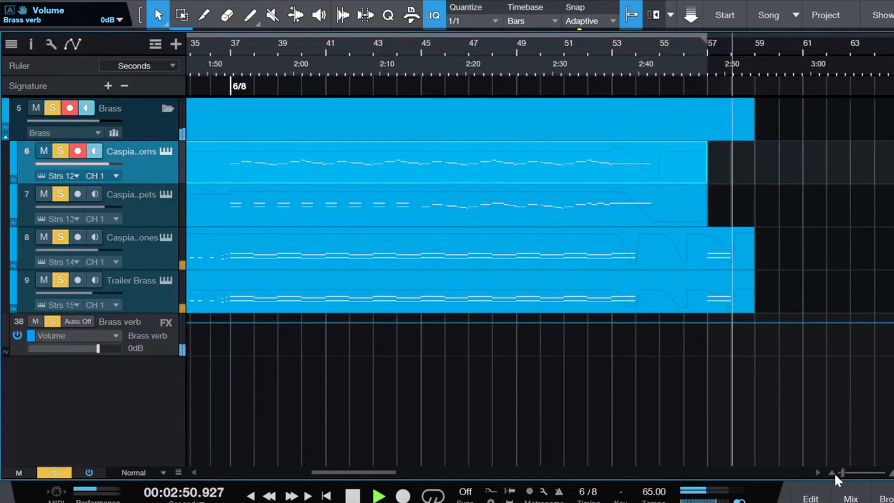
pyautogui.press('space')
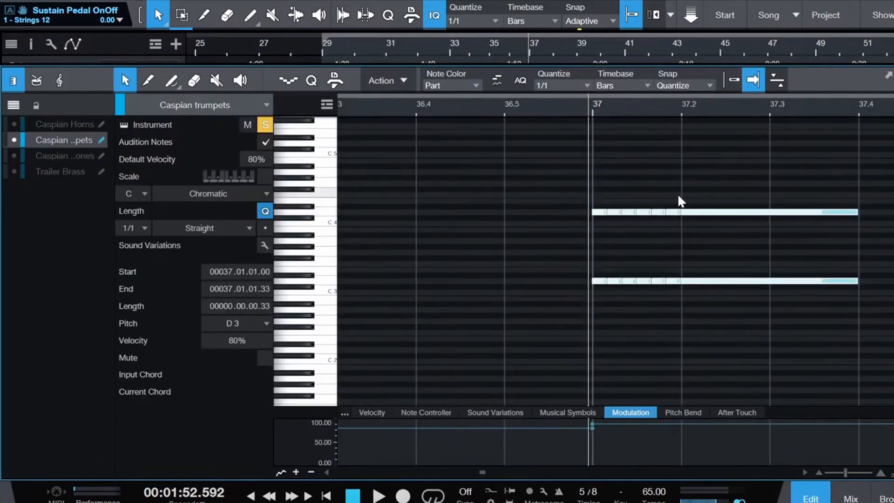
# Step: Shorten the trumpets' short repeated notes at the start of bar 37 to a length of 00000.00.00.21 and audition them
pyautogui.moveTo(679, 192); pyautogui.dragTo(573, 316)
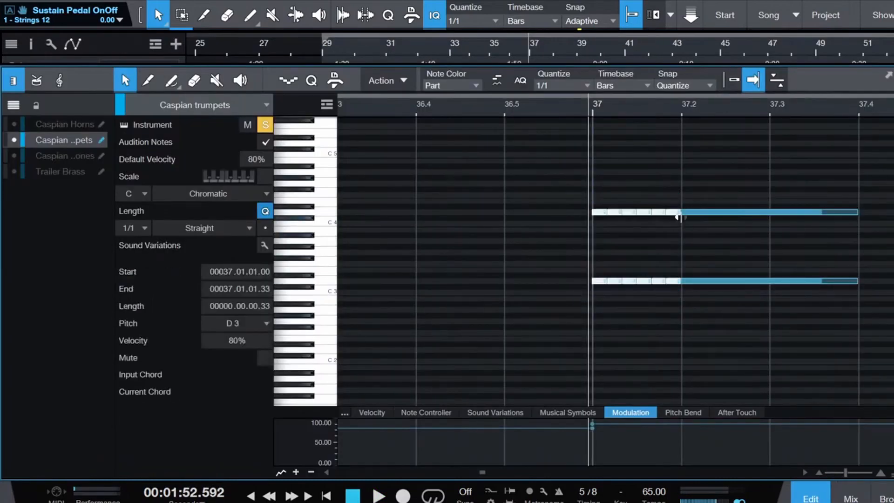
pyautogui.moveTo(680, 213); pyautogui.dragTo(675, 213)
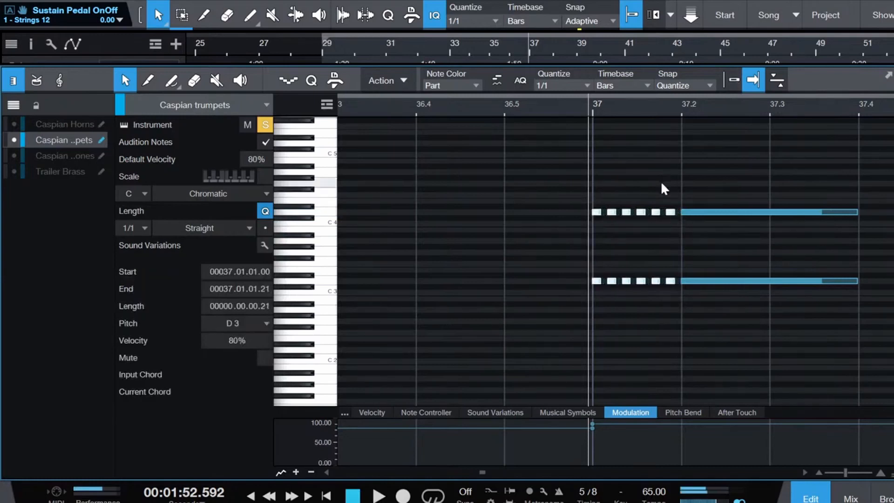
pyautogui.press('space')
pyautogui.press('space')
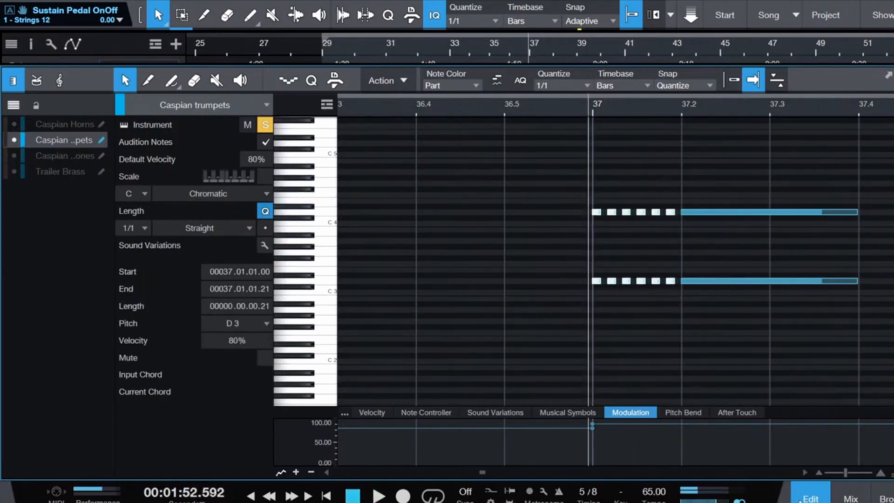
pyautogui.click(802, 499)
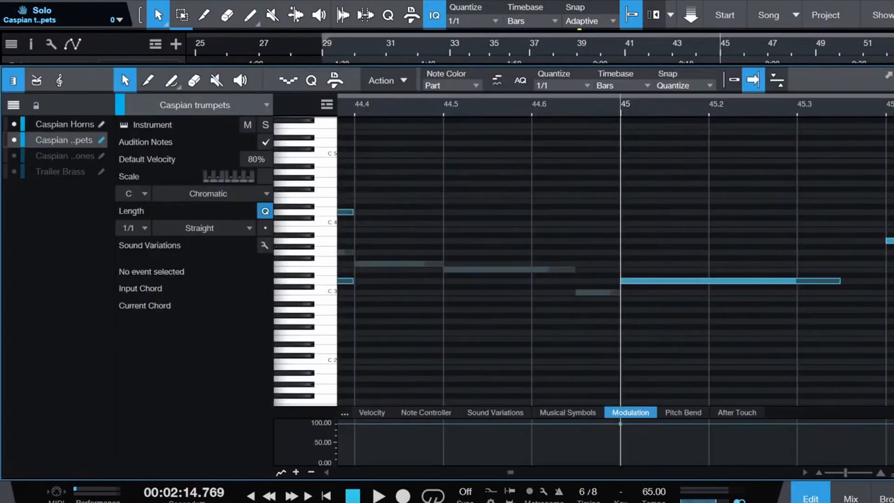
# Step: Solo the trumpets, play their notes from bar 45 in the note editor and compare them with the overlaid horns notes
pyautogui.moveTo(845, 472); pyautogui.dragTo(833, 476)
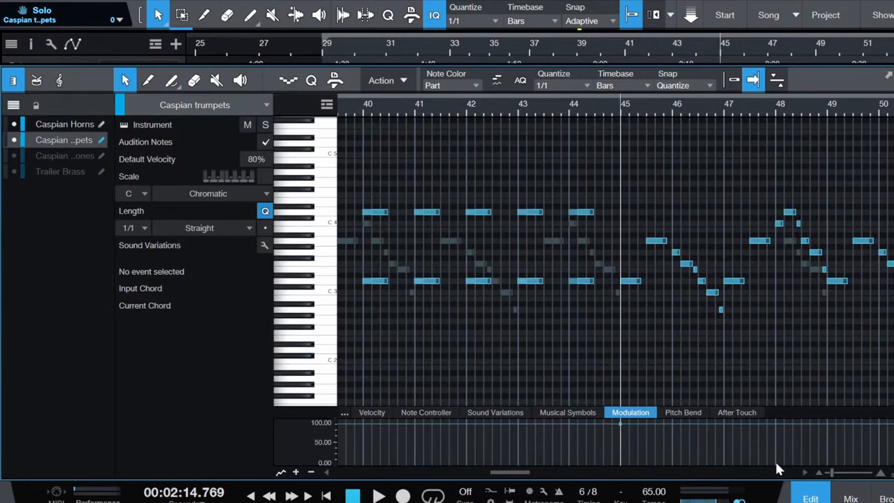
pyautogui.click(810, 498)
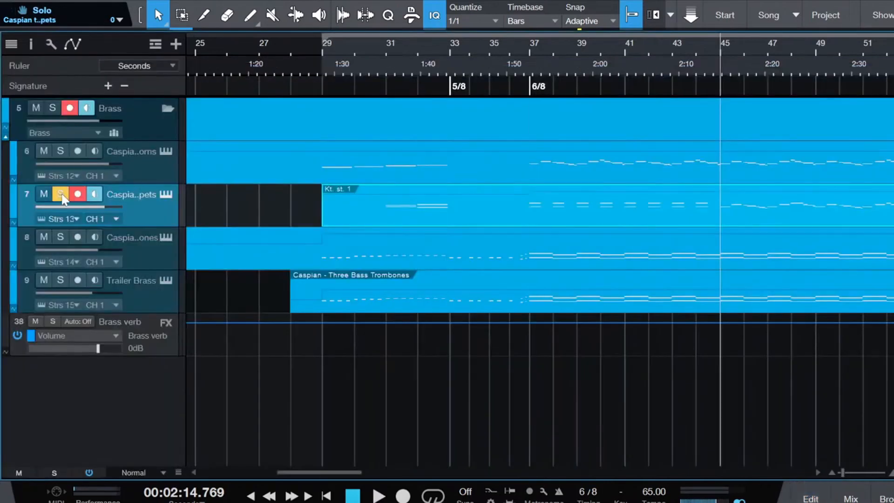
pyautogui.doubleClick(742, 215)
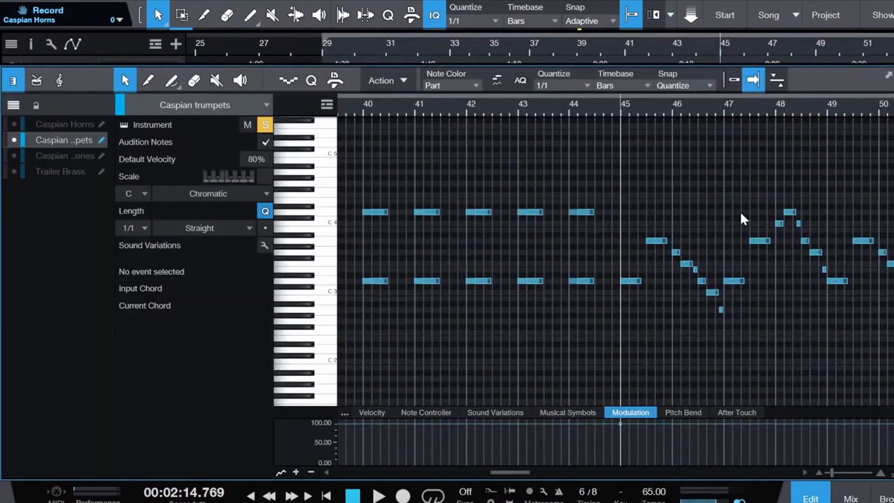
pyautogui.press('space')
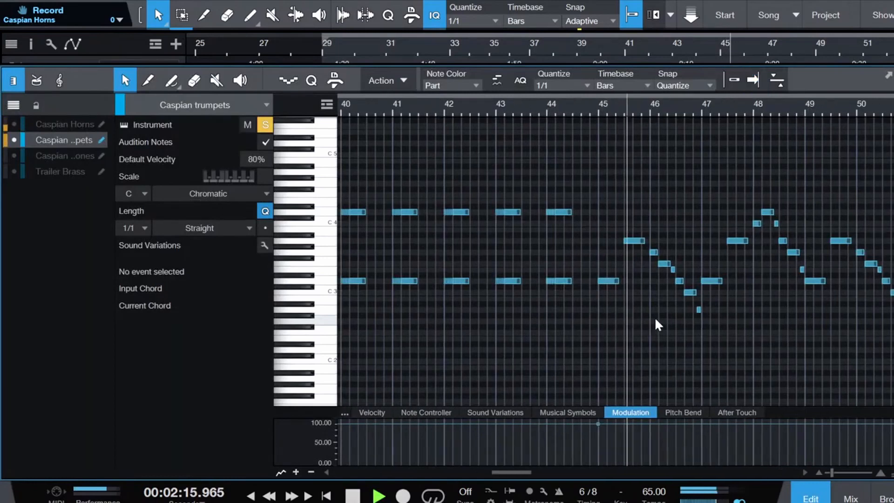
pyautogui.click(13, 124)
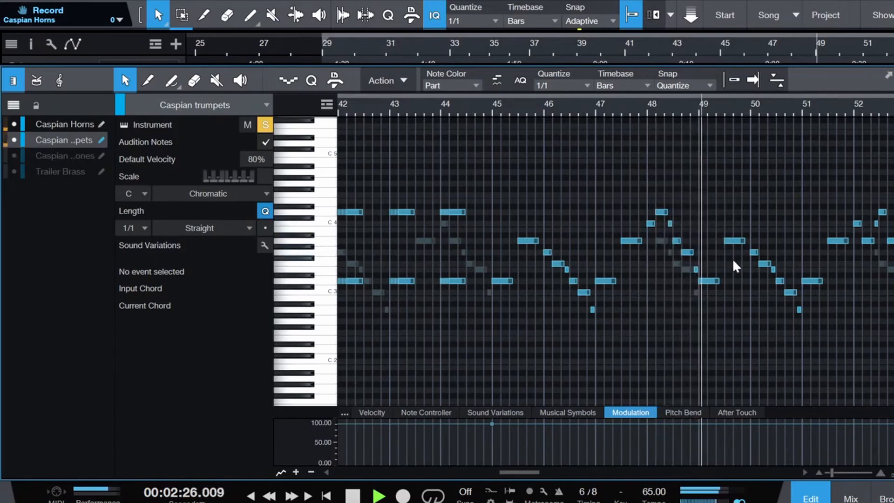
pyautogui.press('space')
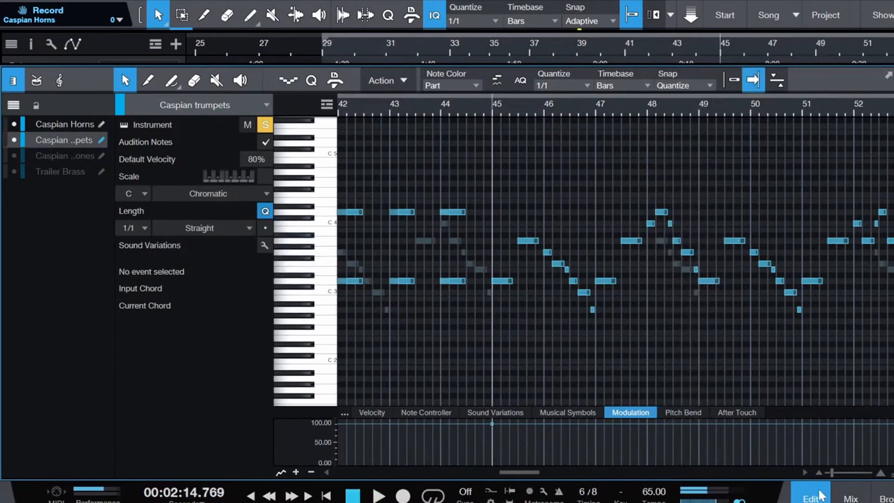
pyautogui.click(818, 496)
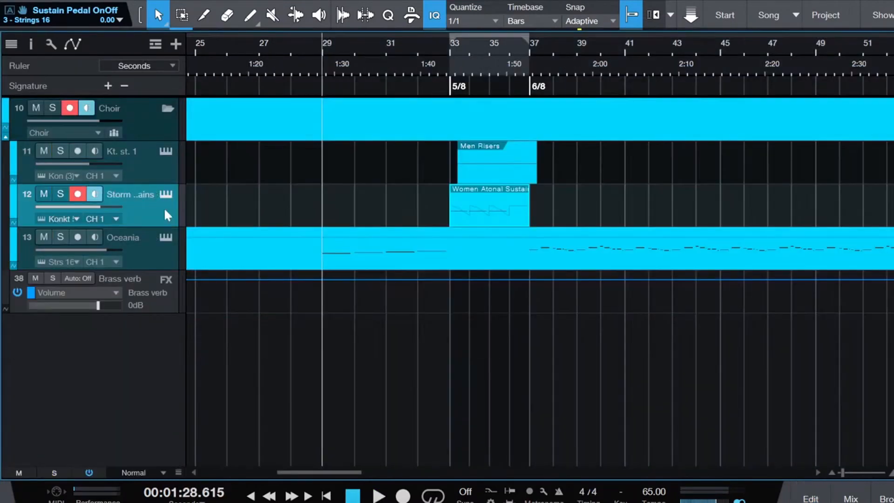
# Step: Rename track 11 as Storm Choir Men risers and solo the Choir folder
pyautogui.doubleClick(121, 153)
pyautogui.write('Storm ..sers')
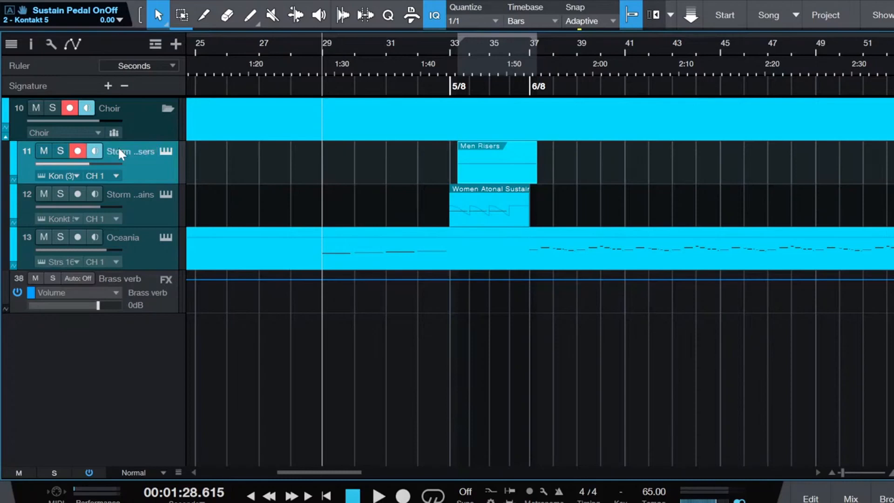
pyautogui.click(139, 115)
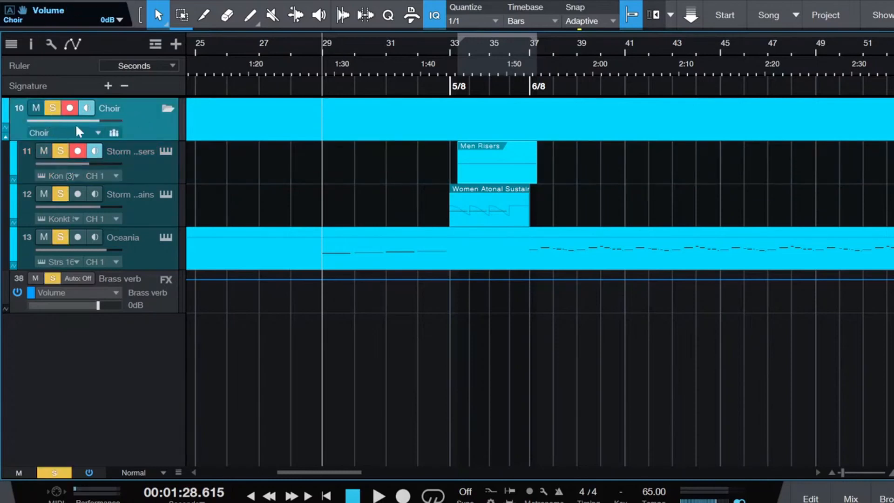
# Step: Listen to the soloed choir section from bar 29, stop playback and set the playback cursor to bar 33
pyautogui.press('space')
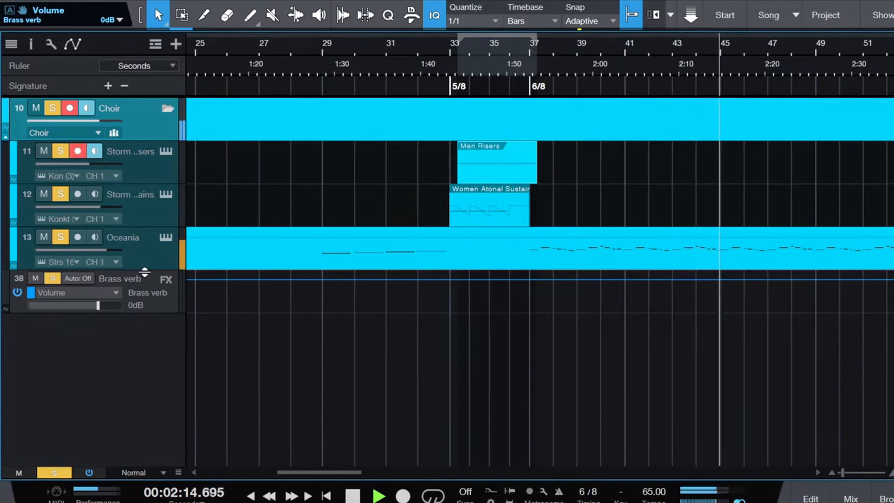
pyautogui.press('space')
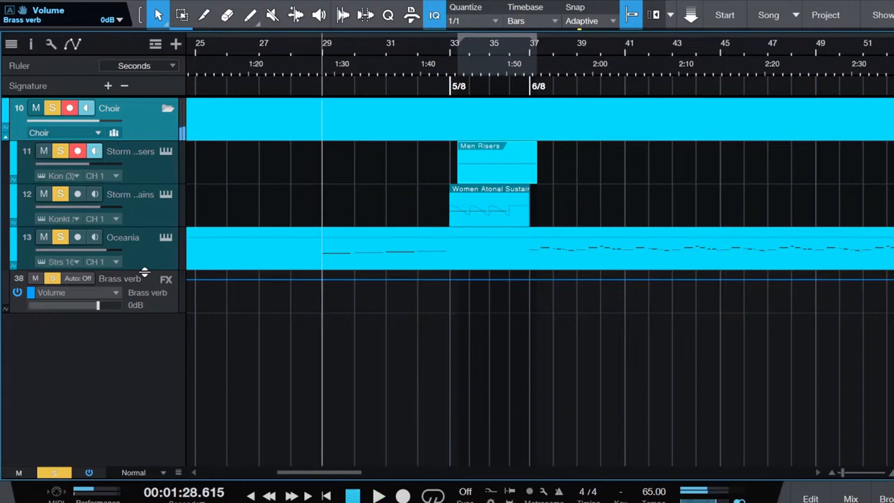
pyautogui.click(449, 46)
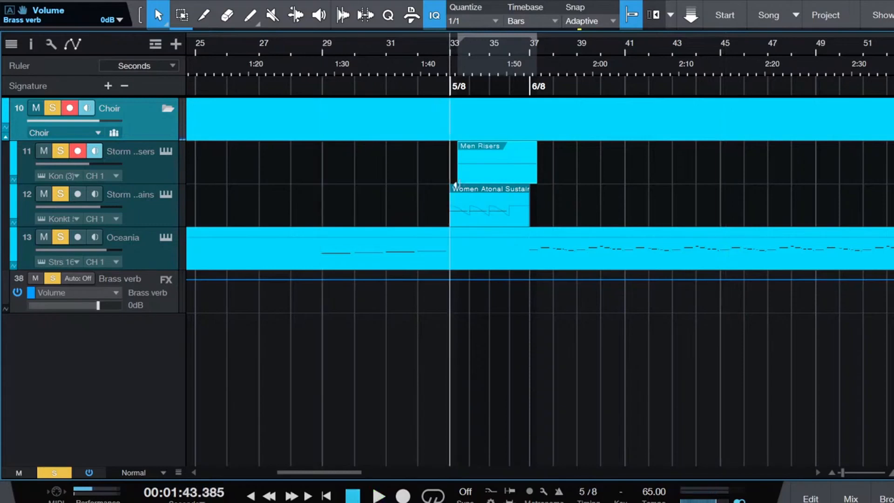
# Step: Show the Storm Choir Atonal Sustains notes in the note editor with an enlarged Pitch Bend curve
pyautogui.doubleClick(480, 216)
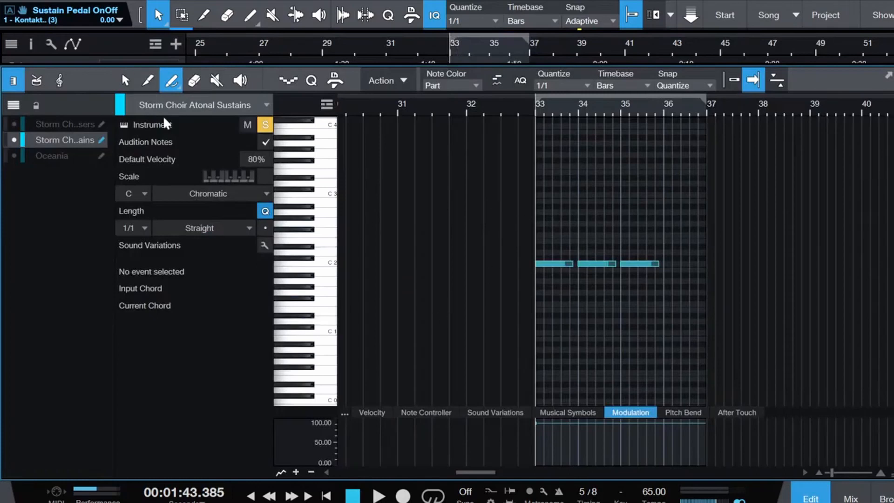
pyautogui.press('1')
pyautogui.click(674, 412)
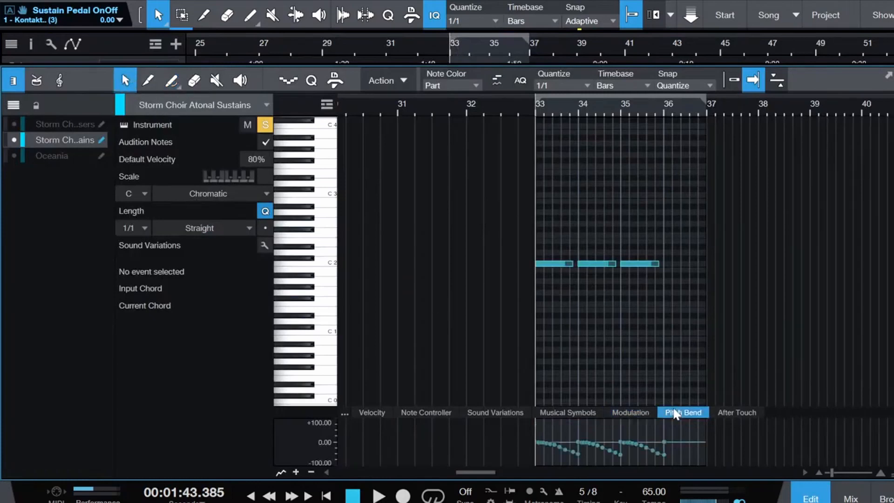
pyautogui.moveTo(321, 416); pyautogui.dragTo(328, 371)
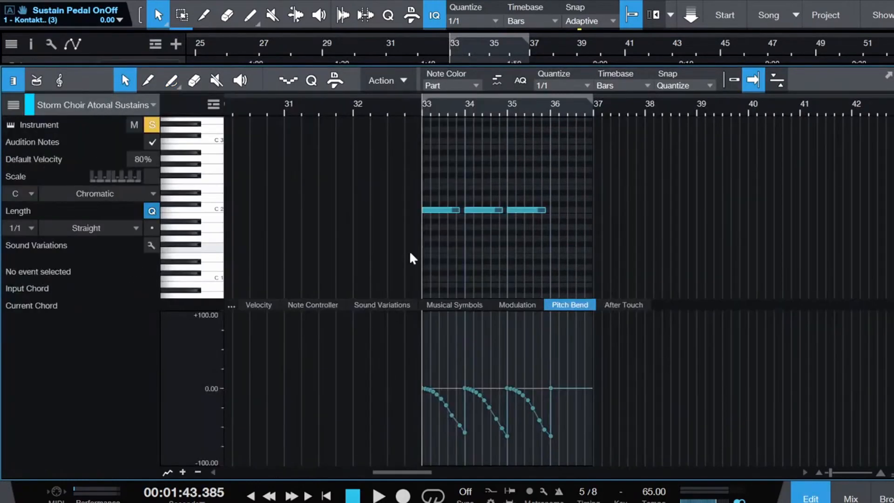
# Step: Listen to the Storm Choir Atonal Sustains part through the end of its event and close the note editor
pyautogui.press('space')
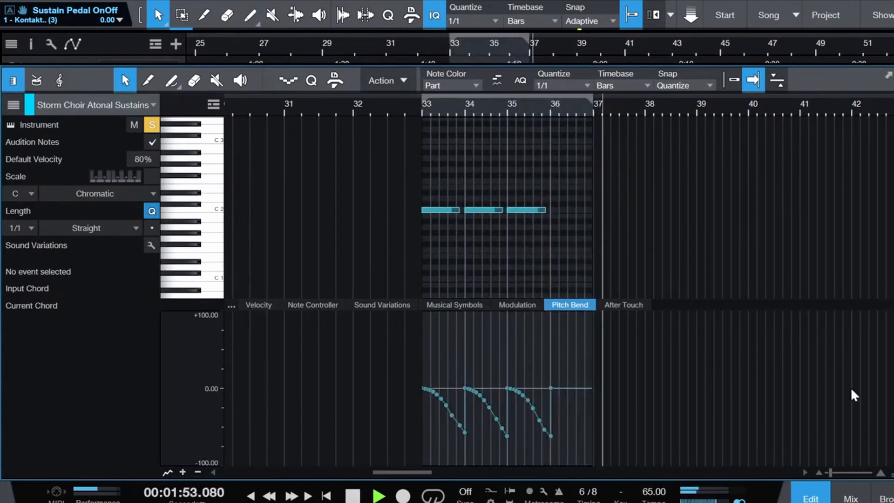
pyautogui.press('space')
pyautogui.click(814, 495)
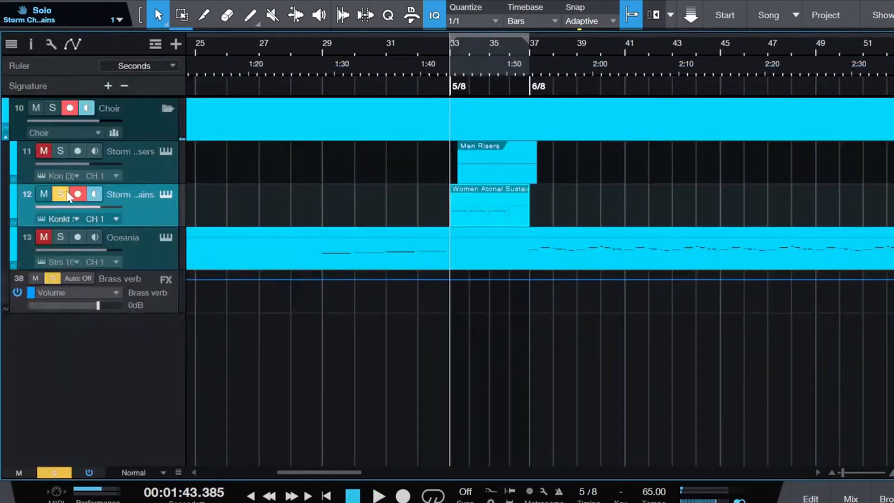
# Step: Solo Storm Choir Men risers, listen to it from bar 33 while viewing its note in the note editor, and close the editor
pyautogui.click(60, 150)
pyautogui.press('space')
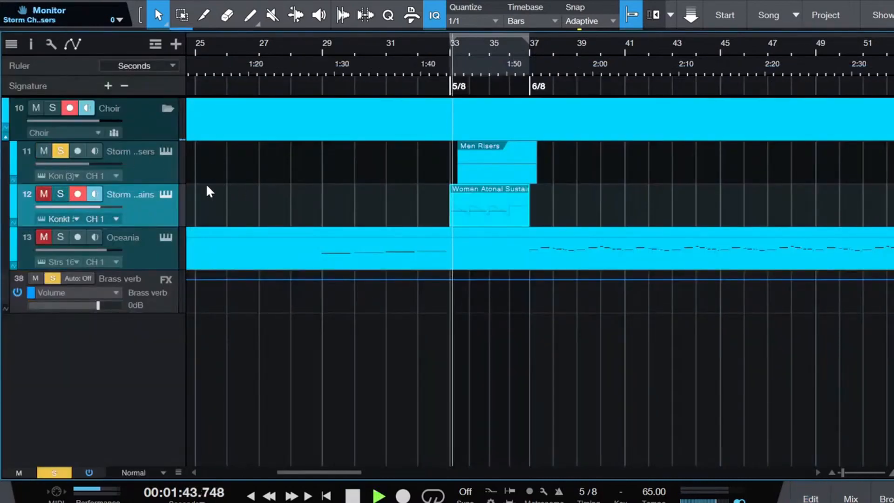
pyautogui.doubleClick(486, 155)
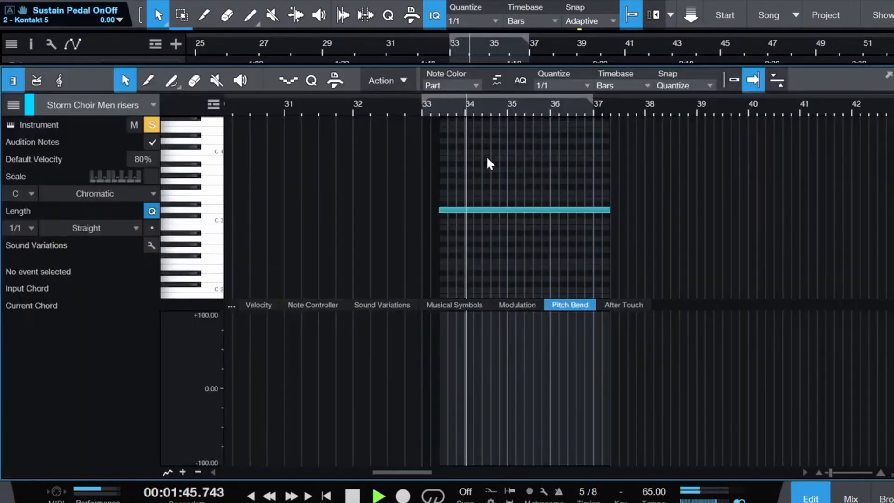
pyautogui.press('space')
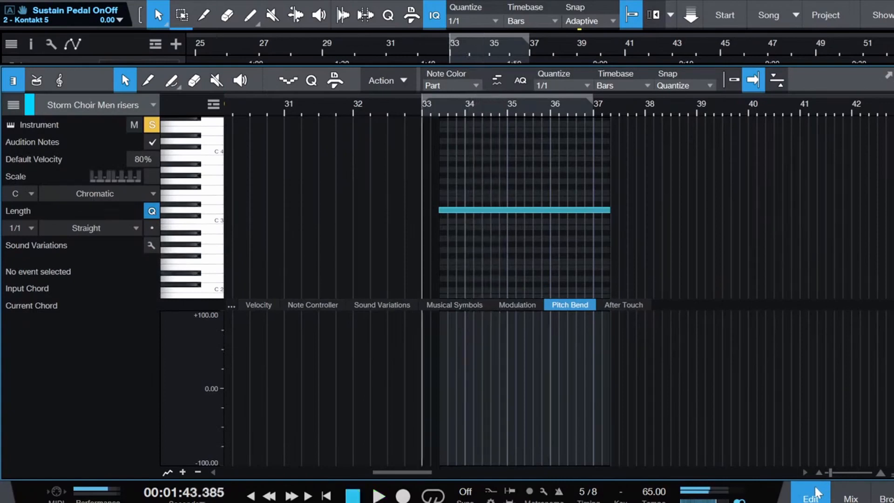
pyautogui.click(812, 494)
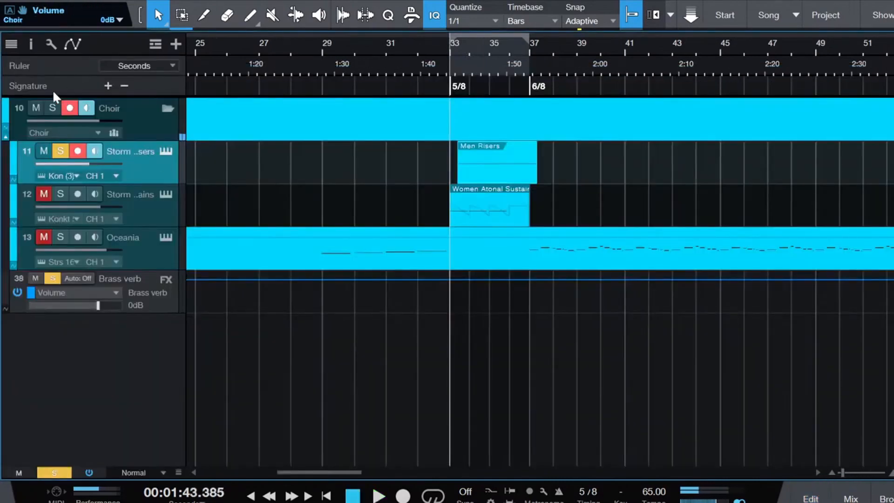
# Step: Inspect the channel inserts and sends of the Men risers, Atonal Sustains and Oceania tracks and the Choir folder in turn
pyautogui.click(31, 44)
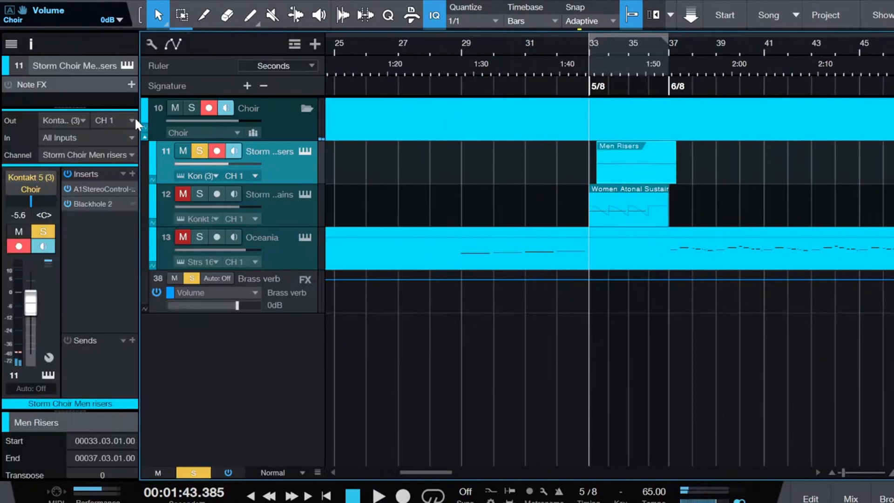
pyautogui.click(267, 195)
pyautogui.click(276, 247)
pyautogui.click(272, 119)
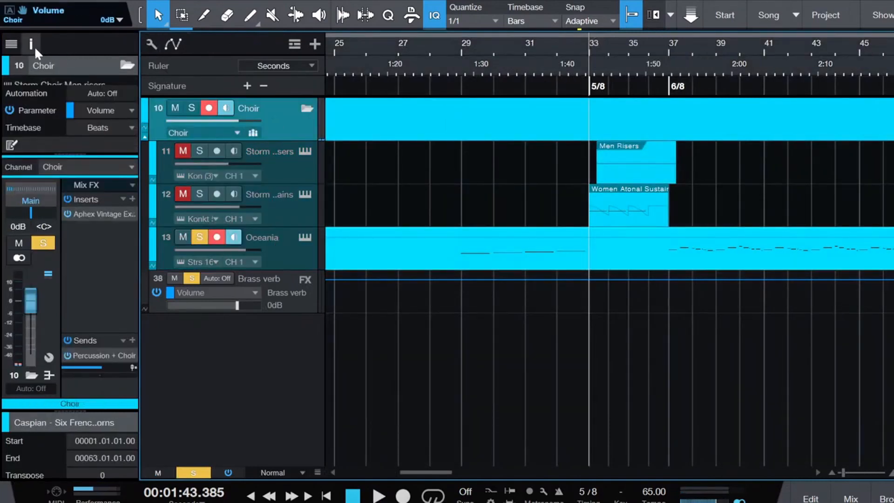
# Step: Hide the track inspector, solo the Ambient folder and listen to it from bar 17
pyautogui.click(31, 44)
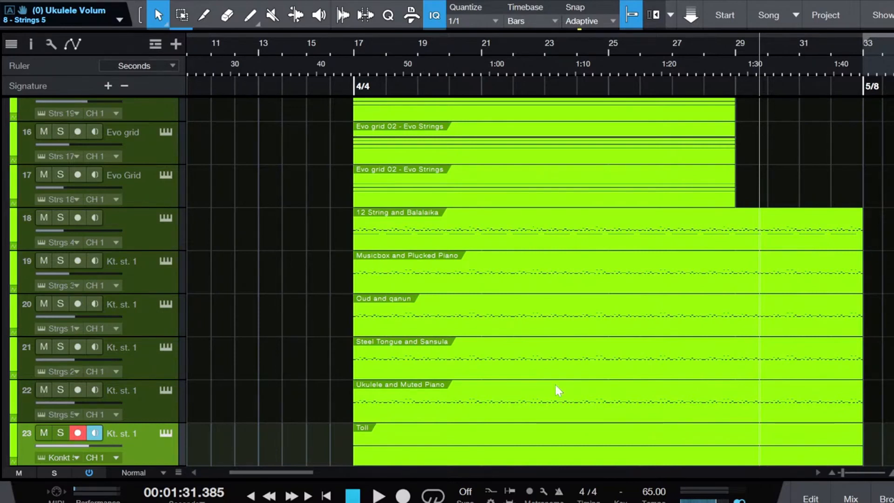
pyautogui.scroll(2, 313, 148)
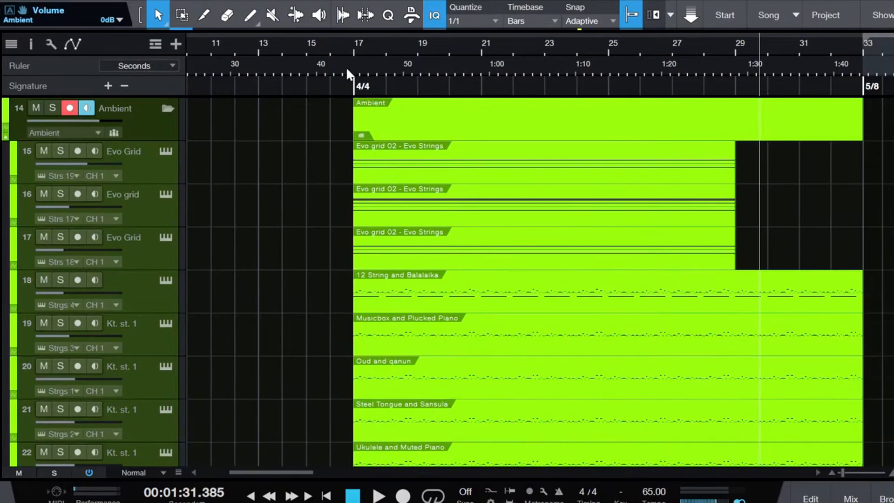
pyautogui.click(353, 49)
pyautogui.click(54, 107)
pyautogui.press('space')
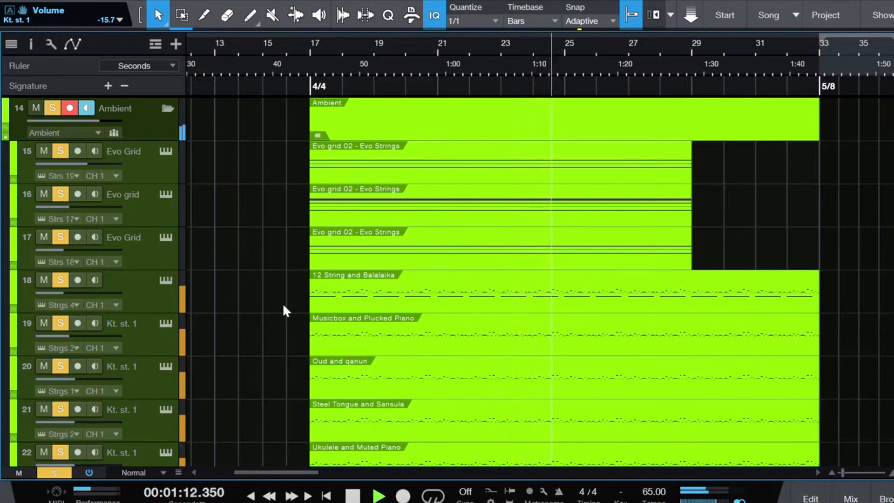
pyautogui.press('space')
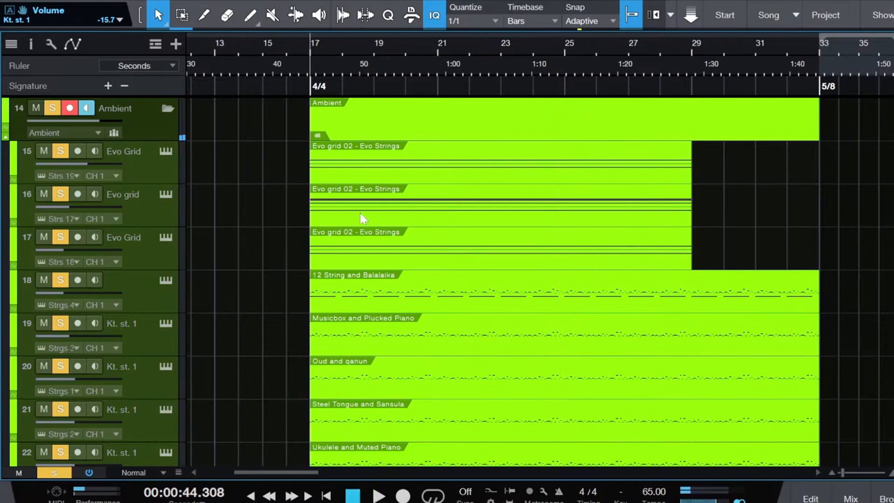
# Step: Solo only the three Evo Grid tracks, listen to them from bar 17, and clear their solos
pyautogui.click(53, 108)
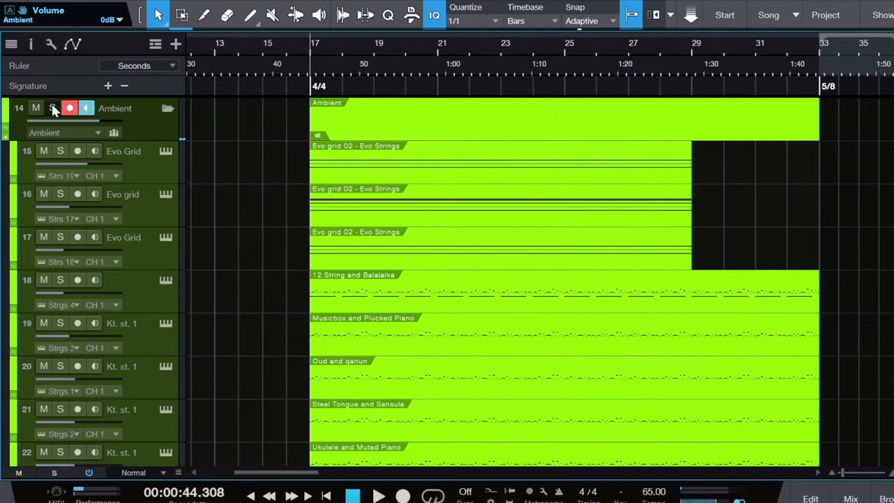
pyautogui.click(61, 151)
pyautogui.click(59, 195)
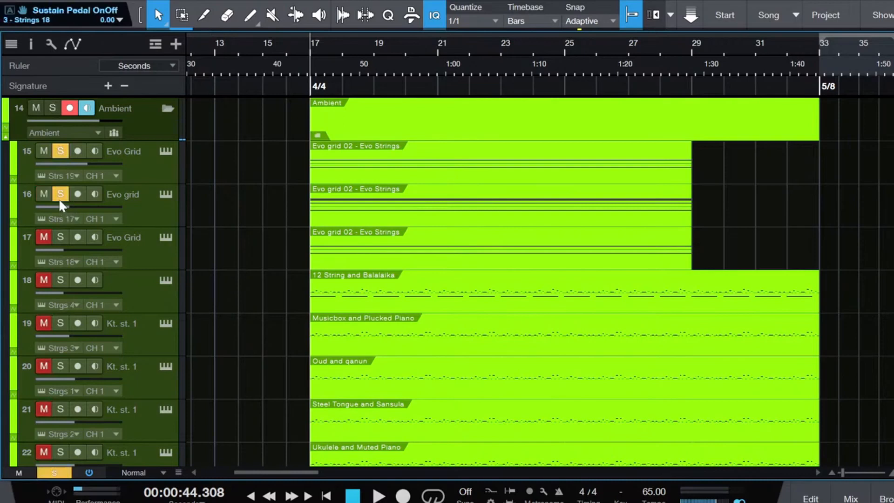
pyautogui.click(61, 237)
pyautogui.press('space')
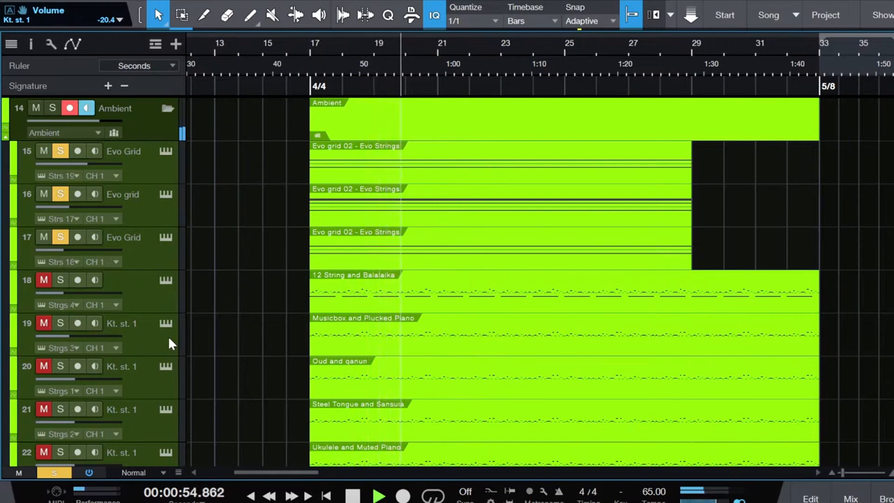
pyautogui.press('space')
pyautogui.click(59, 475)
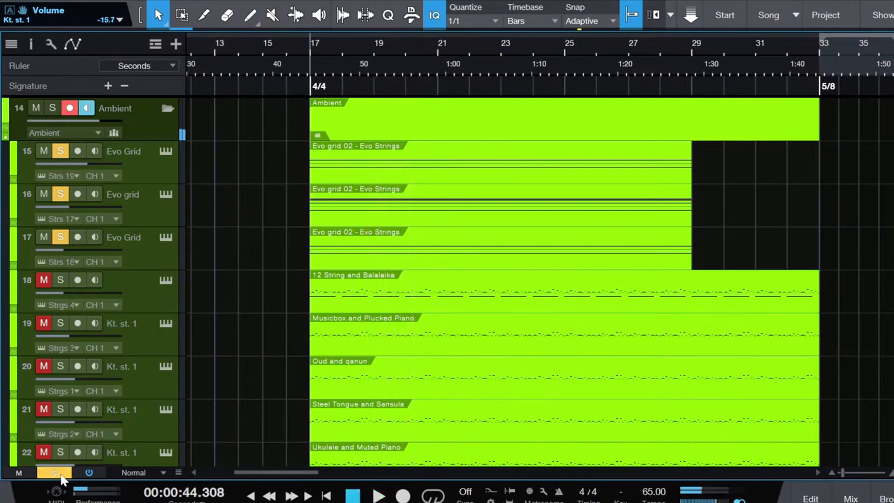
# Step: Solo tracks 18 to 22, from 12 String and Balalaika to Ukulele and Muted Piano, and listen from bar 17
pyautogui.click(150, 289)
pyautogui.scroll(-2, 155, 344)
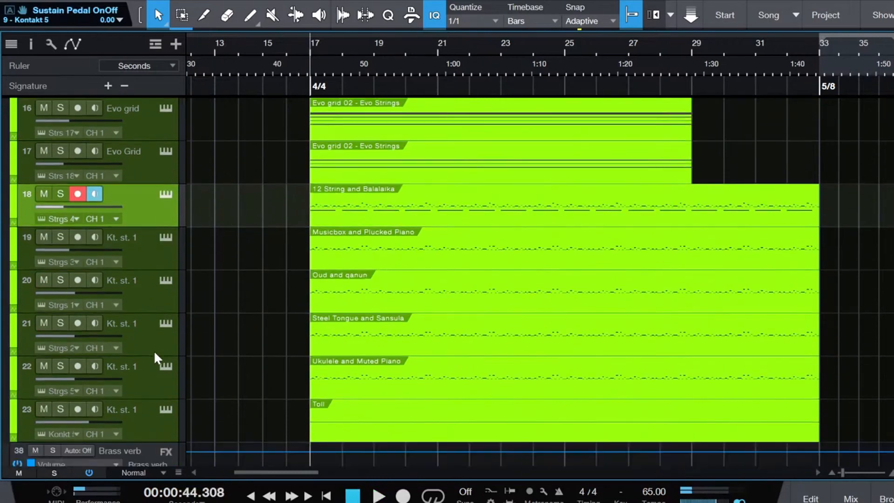
pyautogui.keyDown('shift'); pyautogui.click(149, 387); pyautogui.keyUp('shift')
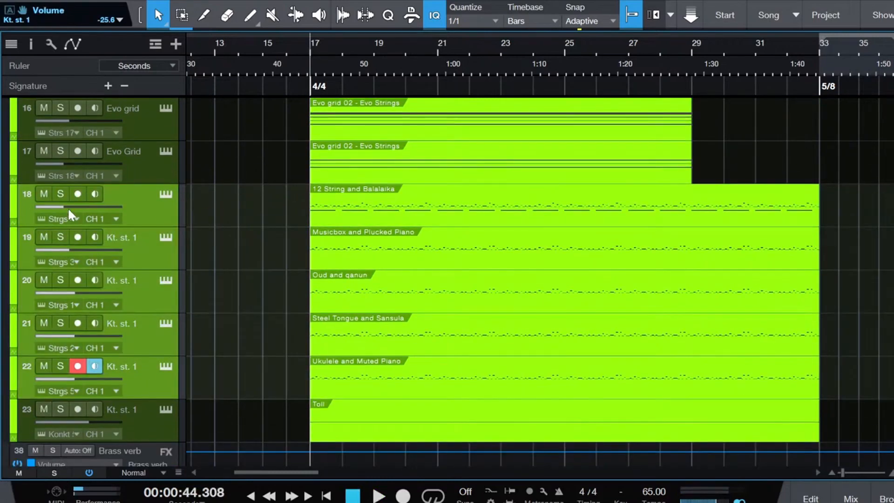
pyautogui.press('s')
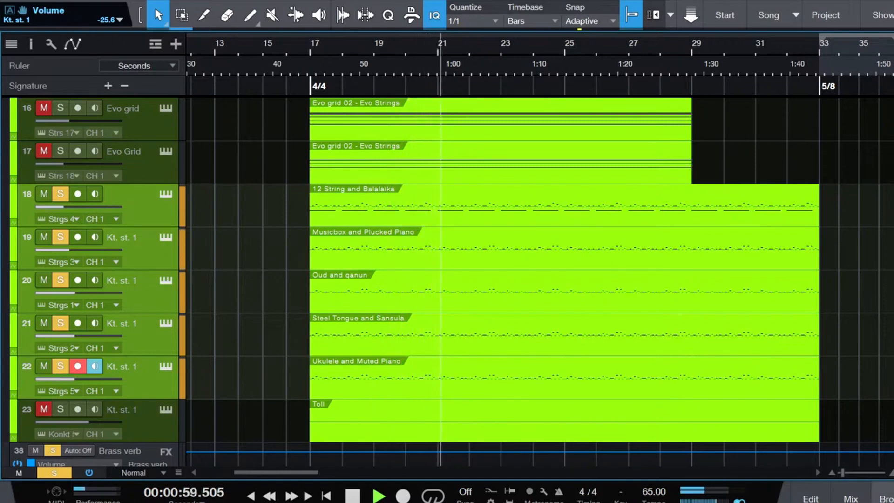
# Step: Examine the pan positions and levels of channels 18 to 22 in the mixer, close it and stop playback
pyautogui.click(851, 498)
pyautogui.hscroll(2, 667, 308)
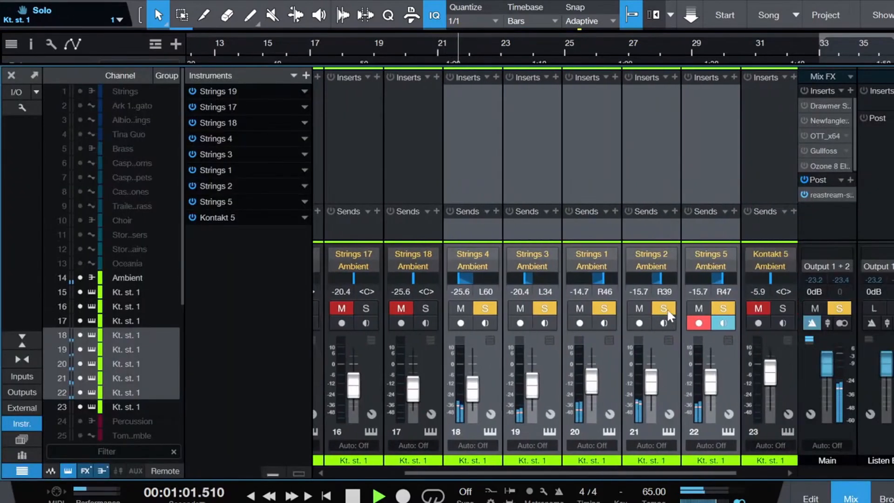
pyautogui.hscroll(1, 568, 339)
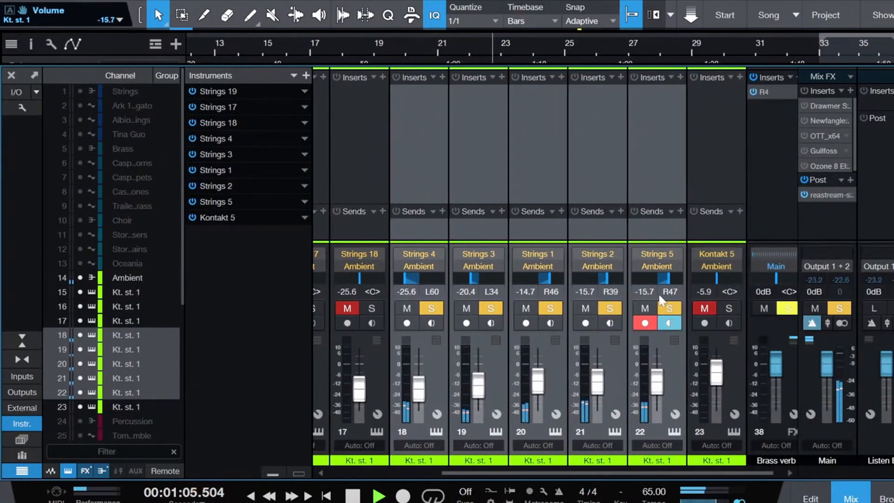
pyautogui.click(850, 498)
pyautogui.press('space')
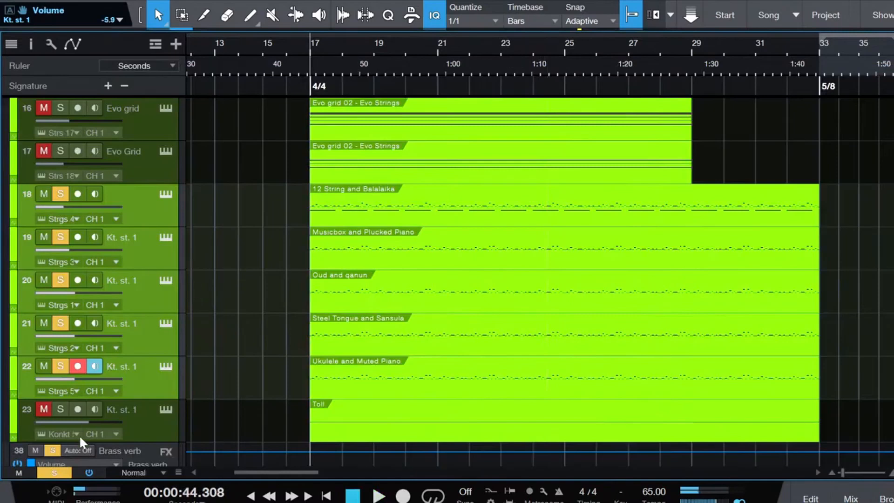
# Step: Clear the previous solos, solo the Toll track and listen to it from bar 17
pyautogui.click(54, 470)
pyautogui.click(64, 409)
pyautogui.click(127, 423)
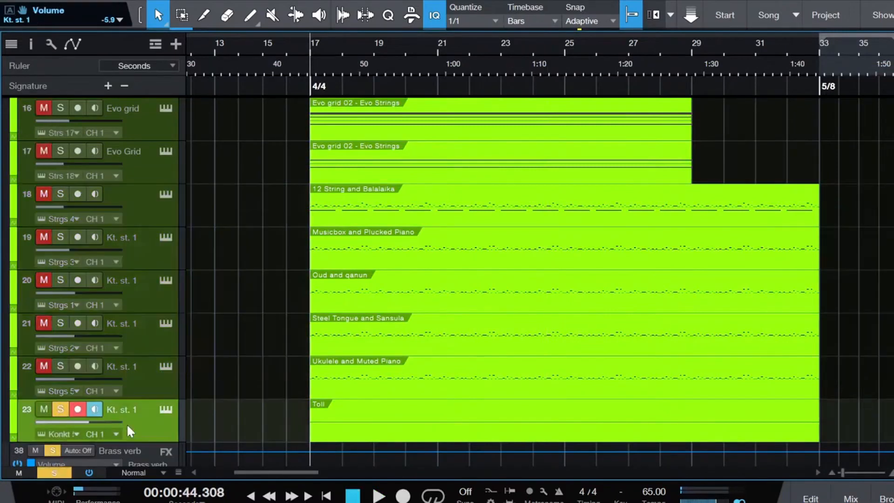
pyautogui.press('space')
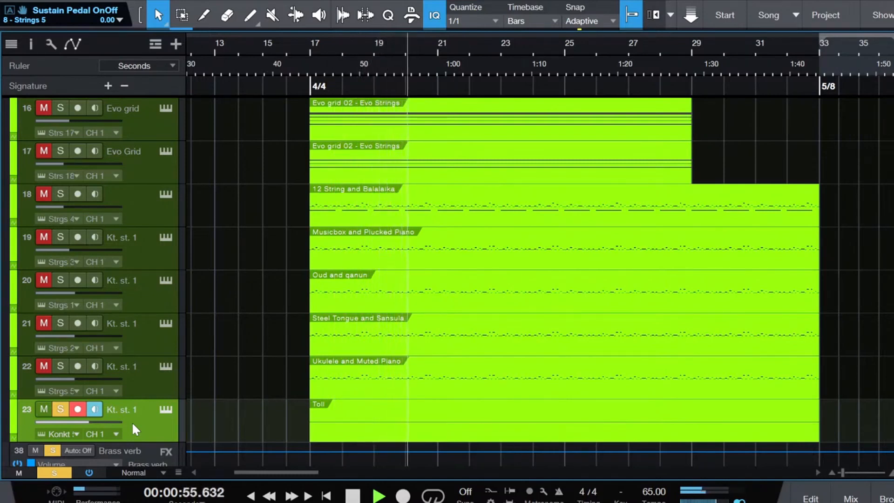
pyautogui.press('space')
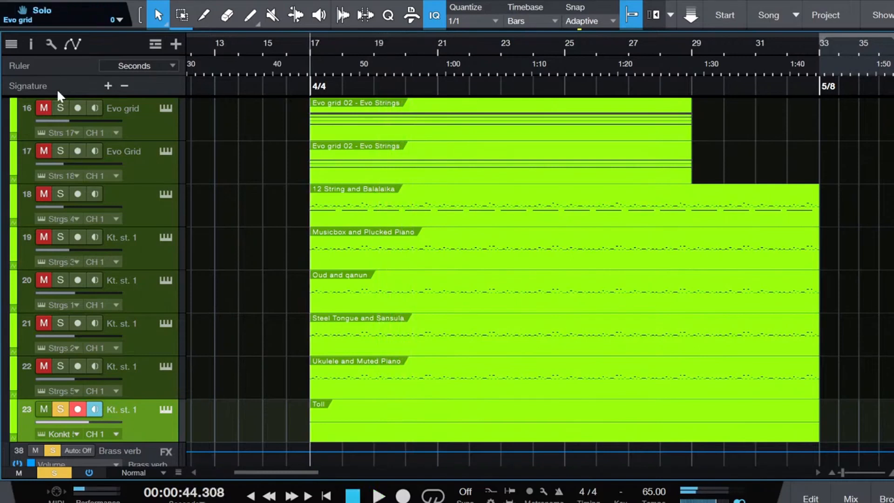
# Step: Show the track inspector and check the inserts and sends of the Toll, Ukulele and Muted Piano, and Steel Tongue and Sansula tracks
pyautogui.click(32, 45)
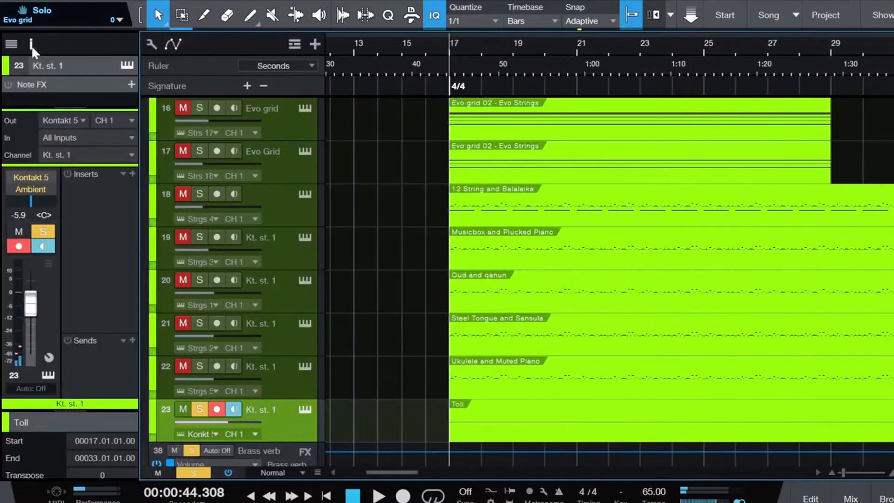
pyautogui.click(293, 387)
pyautogui.click(288, 334)
pyautogui.scroll(2, 288, 335)
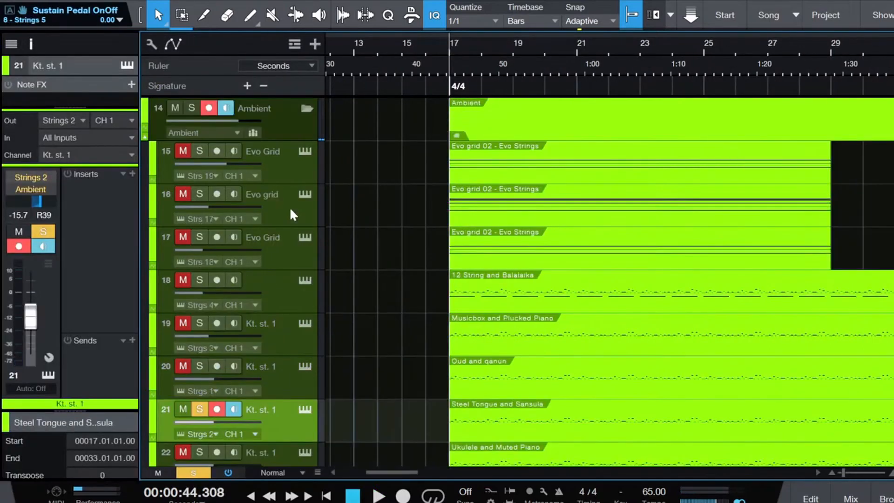
# Step: Inspect the Ambient folder's channel effects, view its A1StereoControl stereo width settings, close the plug-in and clear the remaining solo
pyautogui.click(291, 125)
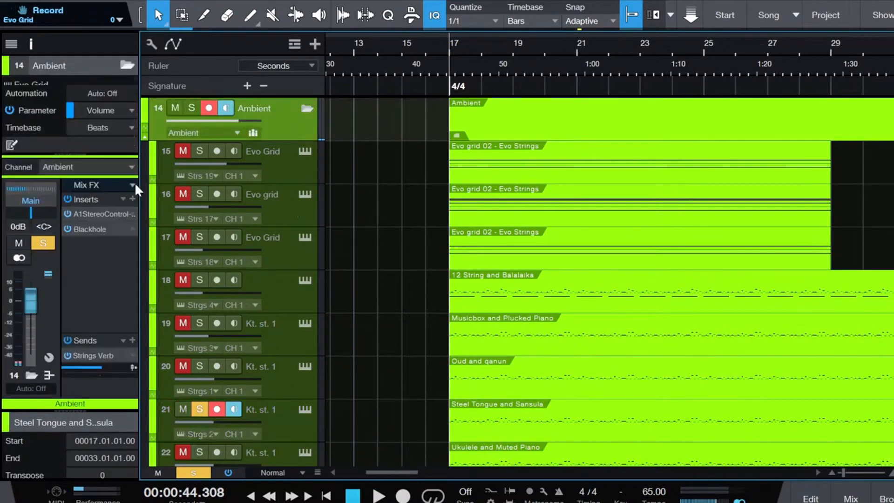
pyautogui.doubleClick(101, 213)
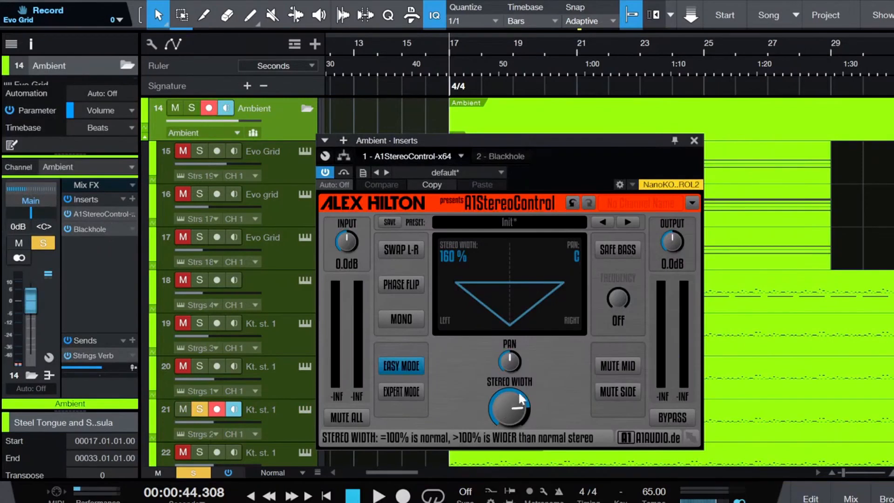
pyautogui.click(694, 141)
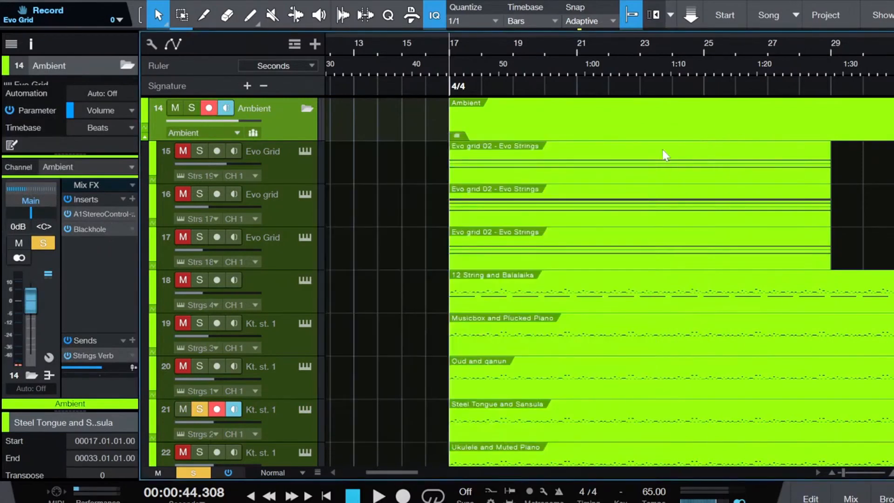
pyautogui.click(200, 409)
# Step: Solo the whole Percussion folder and listen to its opening from bar 1
pyautogui.scroll(-4, 383, 386)
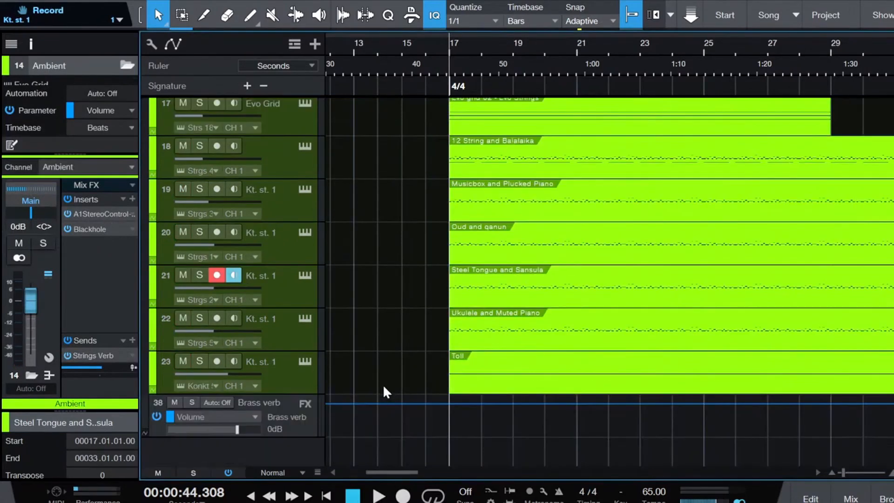
pyautogui.scroll(4, 383, 387)
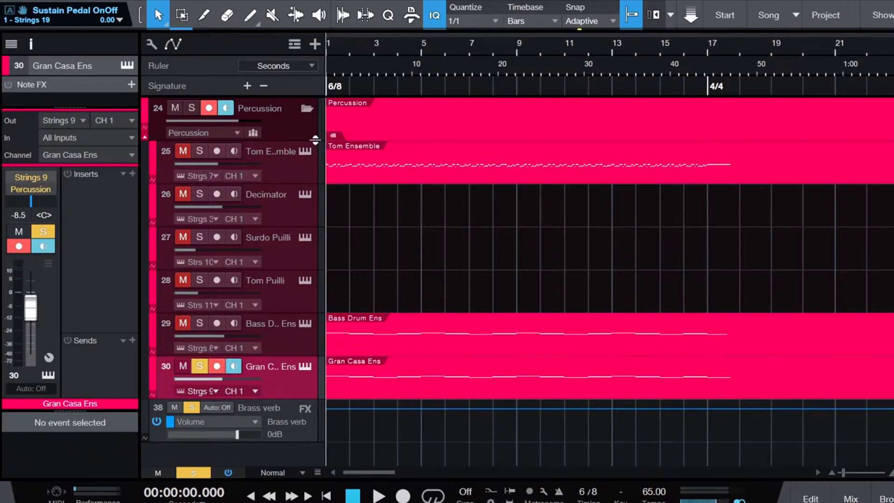
pyautogui.click(191, 108)
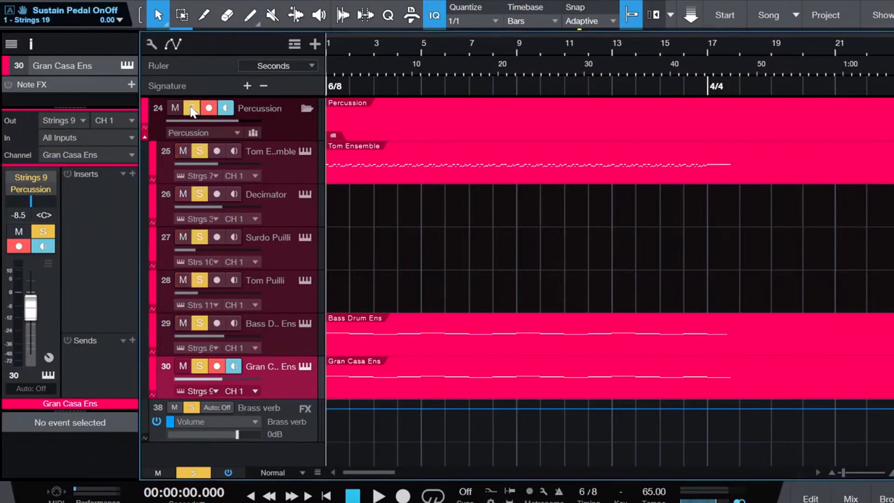
pyautogui.press('space')
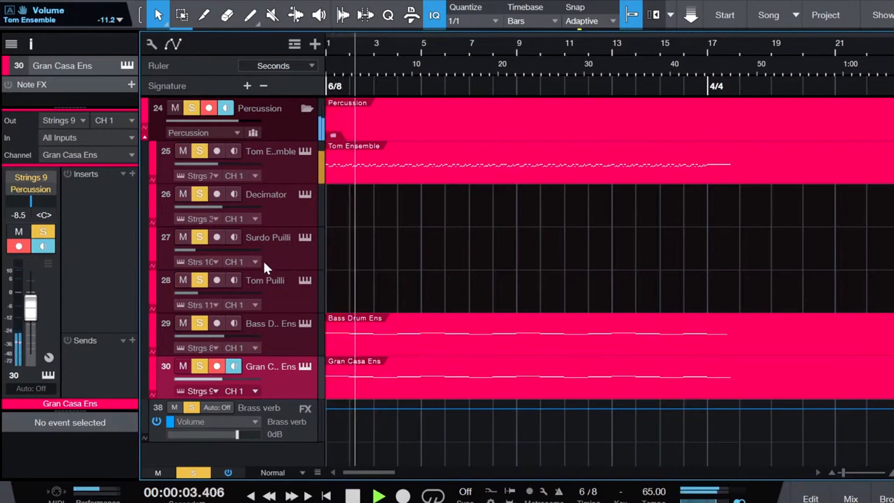
pyautogui.press('space')
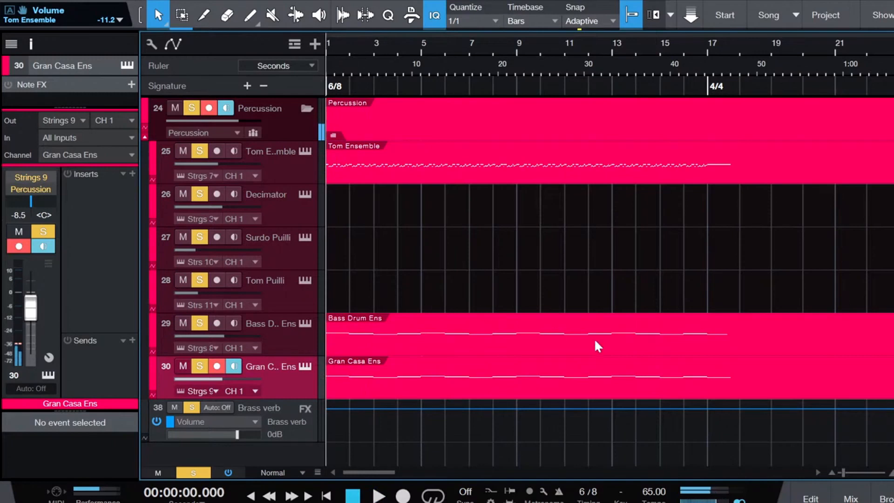
# Step: Listen to the soloed Percussion folder from just before bar 37, where the Decimator and Puilli parts enter
pyautogui.hscroll(12, 609, 365)
pyautogui.hscroll(-3, 609, 365)
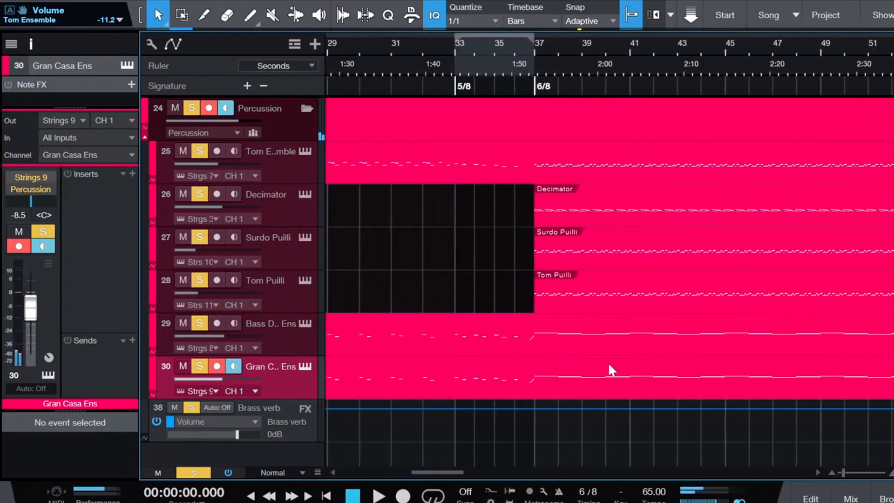
pyautogui.click(532, 48)
pyautogui.press('space')
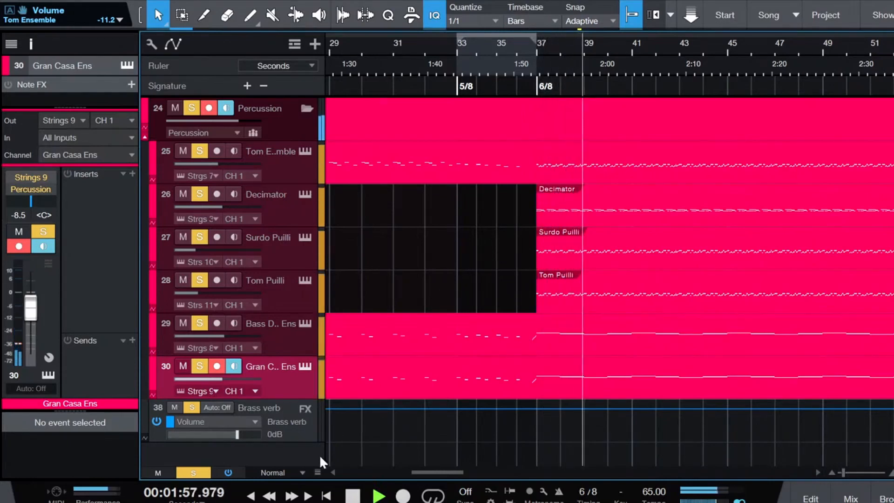
pyautogui.press('space')
pyautogui.click(326, 495)
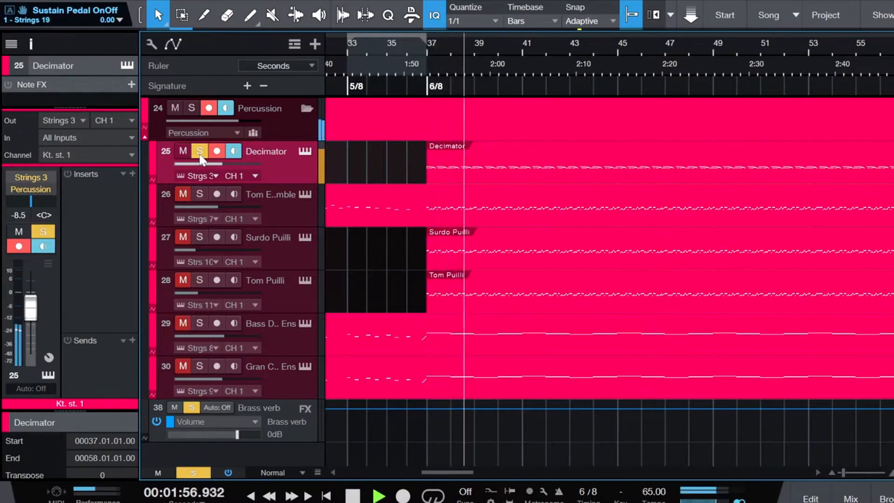
# Step: Replace the Decimator solo with a Percussion folder solo and compare playback with the Decimator muted and unmuted
pyautogui.press('space')
pyautogui.click(200, 154)
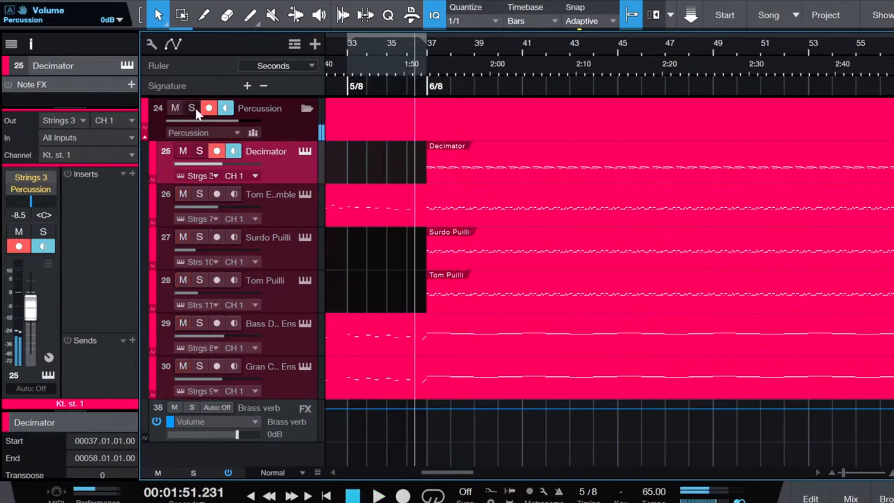
pyautogui.click(192, 108)
pyautogui.click(184, 151)
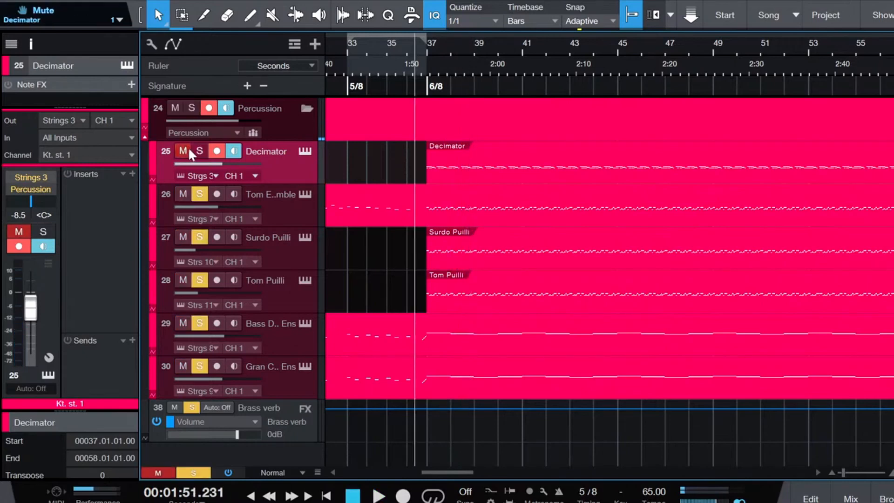
pyautogui.press('space')
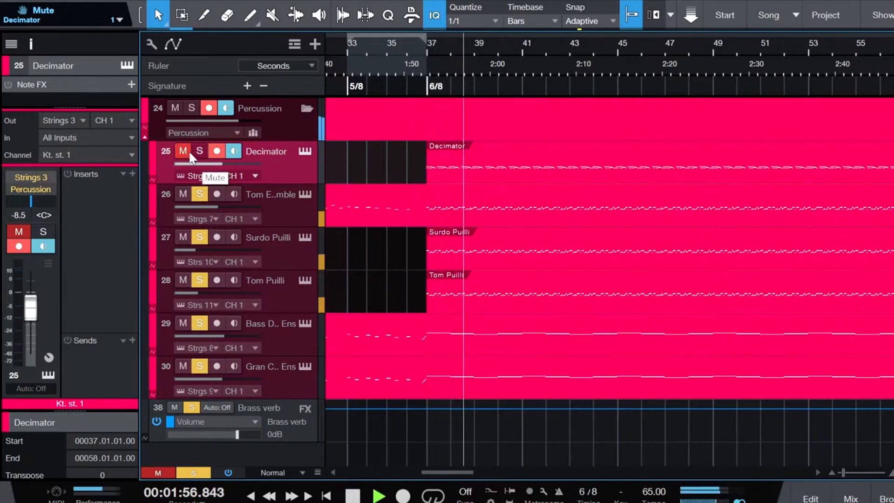
pyautogui.click(183, 151)
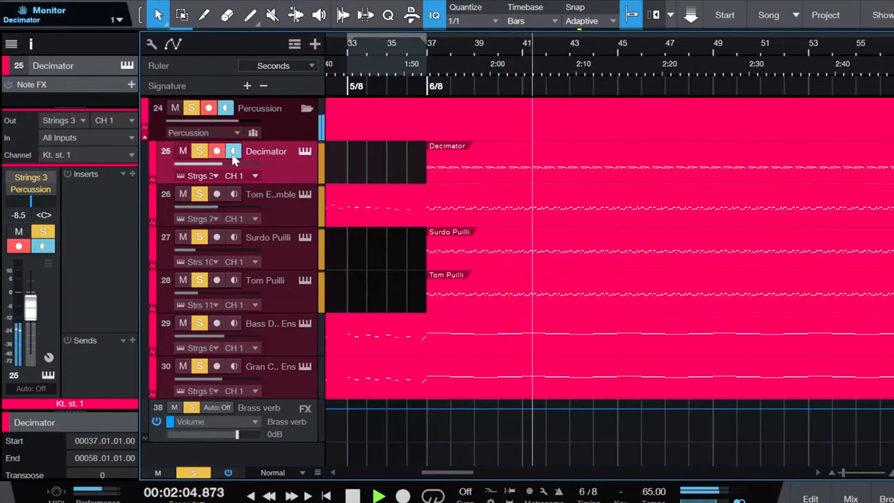
pyautogui.press('space')
# Step: Inspect the channel settings of the Tom Ensemble, Surdo Puilli and Tom Puilli tracks in turn
pyautogui.click(283, 207)
pyautogui.click(286, 252)
pyautogui.click(271, 295)
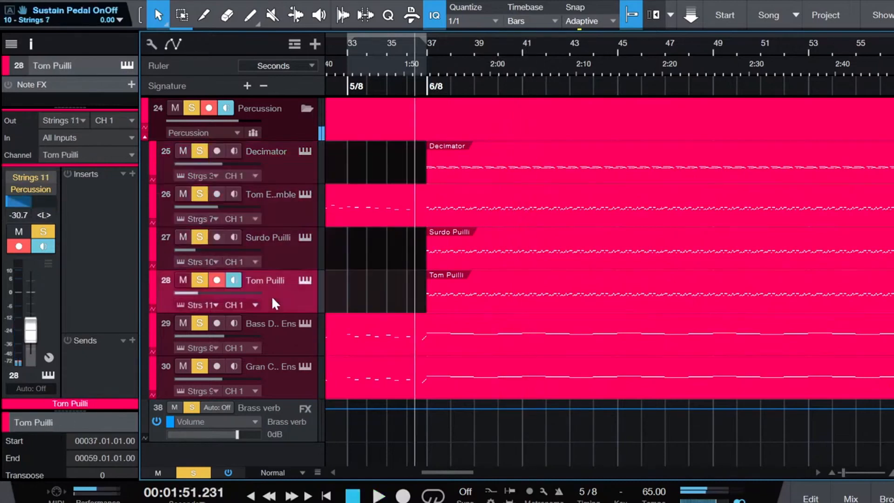
# Step: Inspect the channel settings of the Bass Drum Ens and Gran Casa Ens tracks
pyautogui.click(269, 339)
pyautogui.click(279, 373)
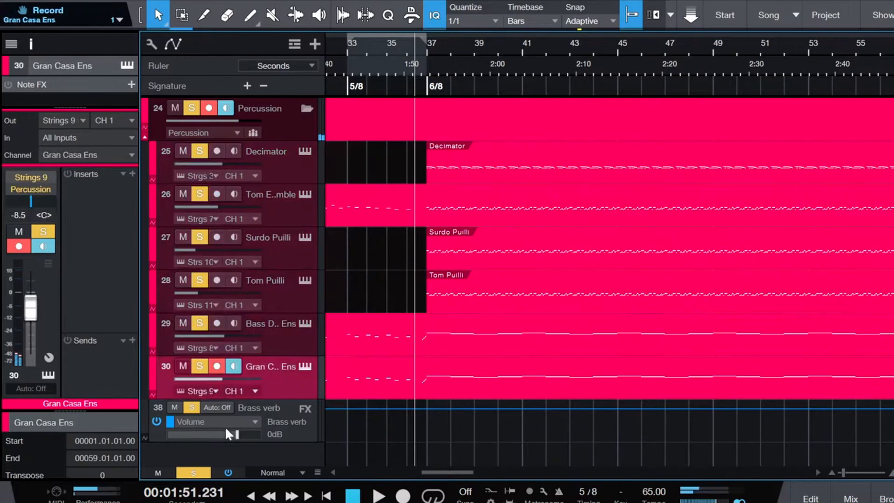
# Step: Replace the Percussion solo with Surdo Puilli and Tom Puilli solos, listen from just before bar 37, and clear all solos
pyautogui.click(193, 472)
pyautogui.click(200, 280)
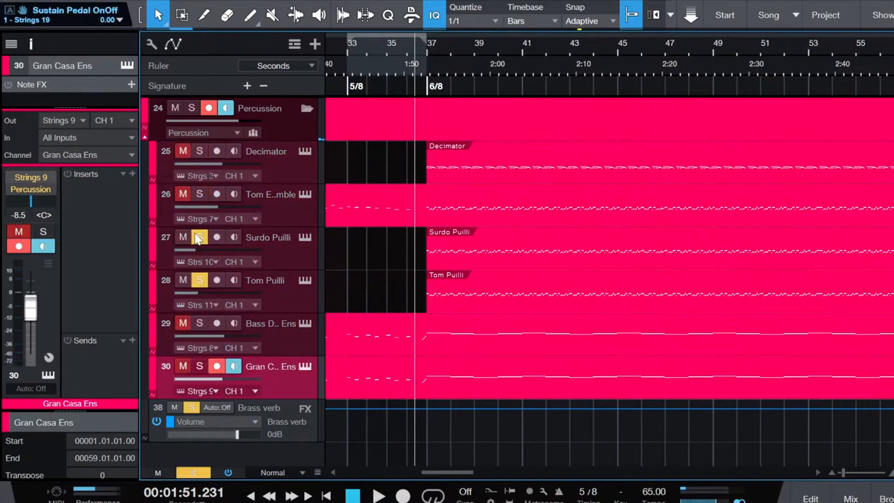
pyautogui.click(208, 243)
pyautogui.press('space')
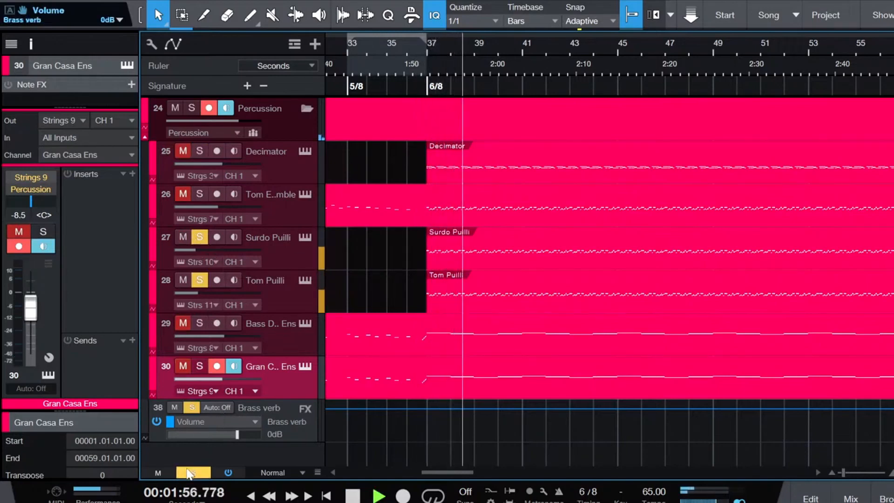
pyautogui.press('space')
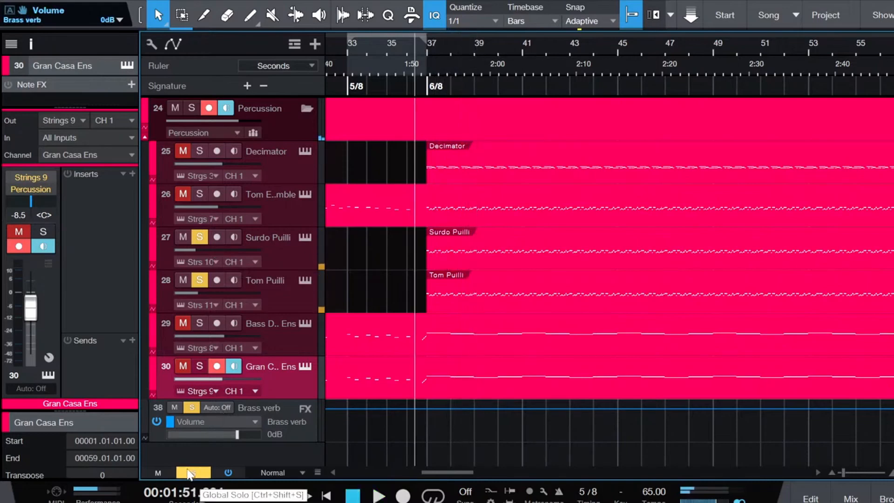
pyautogui.click(190, 472)
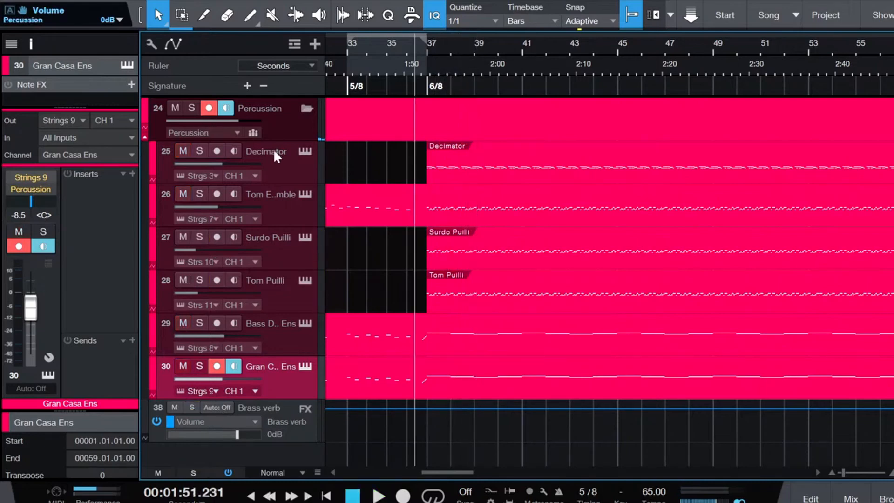
# Step: Play the soloed Metals folder from just before bar 37 and inspect the Cinesamples Tamb and Albion One Cymbals channels
pyautogui.click(285, 160)
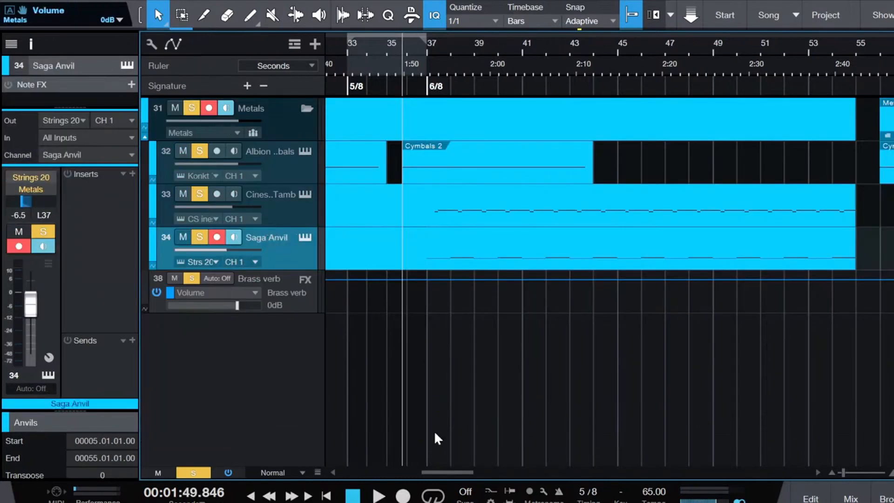
pyautogui.press('space')
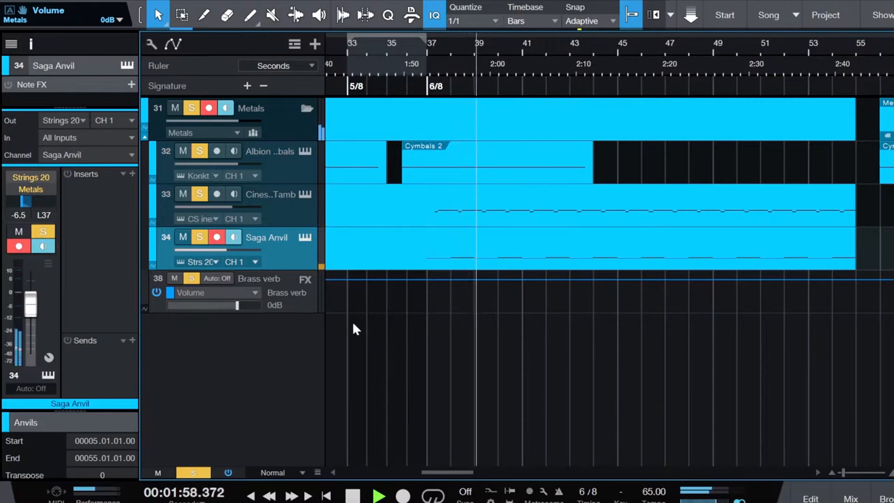
pyautogui.click(268, 164)
pyautogui.click(287, 209)
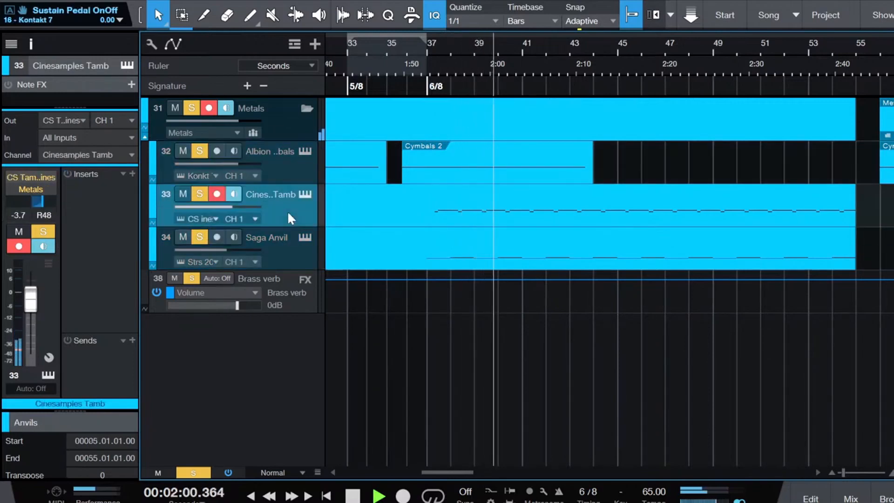
pyautogui.click(284, 132)
pyautogui.click(289, 190)
pyautogui.click(289, 169)
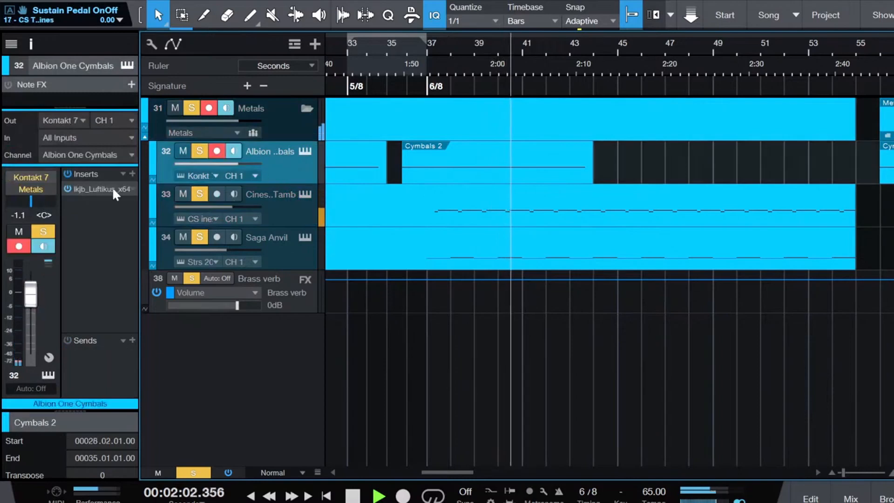
# Step: Inspect the Luftikus EQ on Albion One Cymbals while Metals plays, stop playback, and unsolo the Metals folder
pyautogui.click(94, 189)
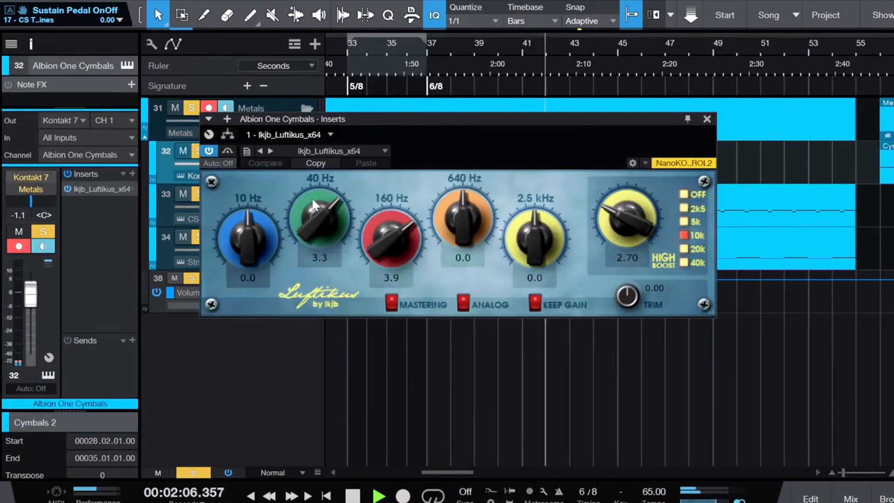
pyautogui.click(706, 119)
pyautogui.hscroll(3, 598, 218)
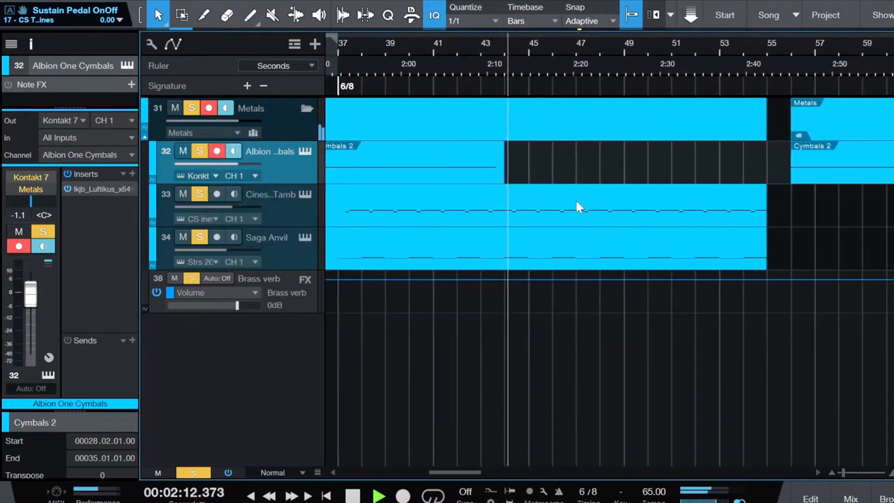
pyautogui.press('space')
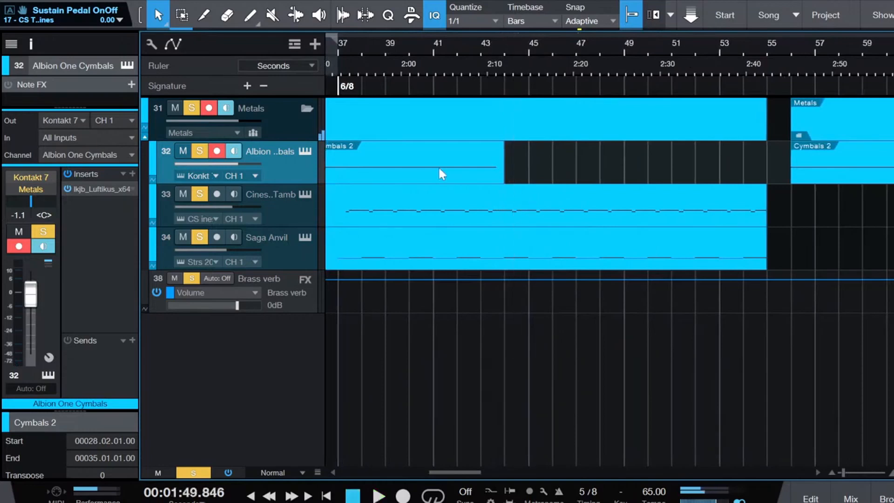
pyautogui.click(189, 106)
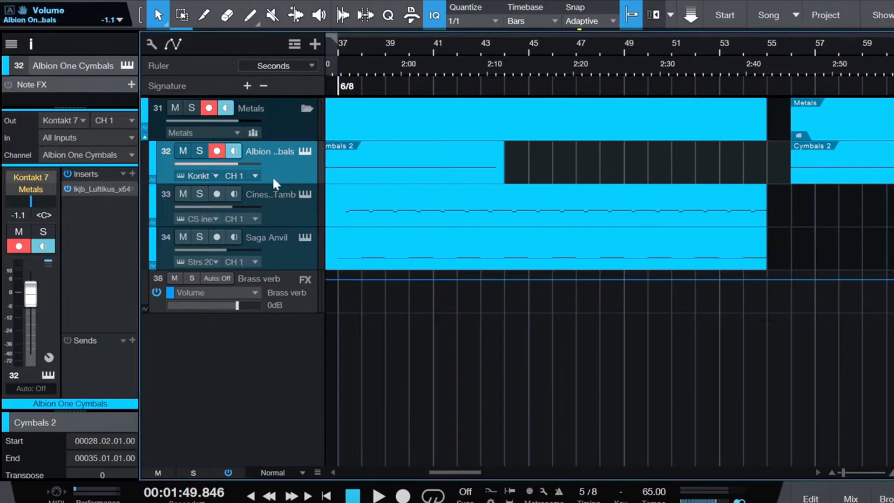
# Step: Solo the Booms folder and listen to its Darwin Percussion part from bar 33
pyautogui.click(272, 239)
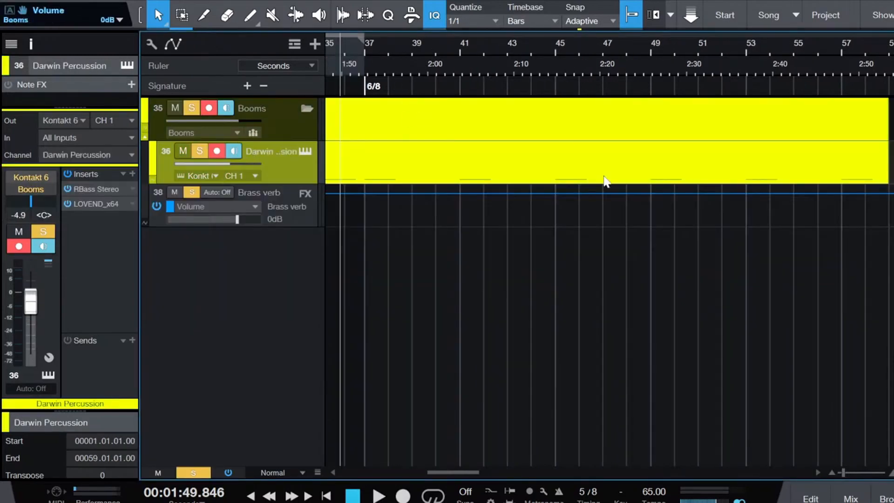
pyautogui.hscroll(-5, 605, 180)
pyautogui.click(485, 43)
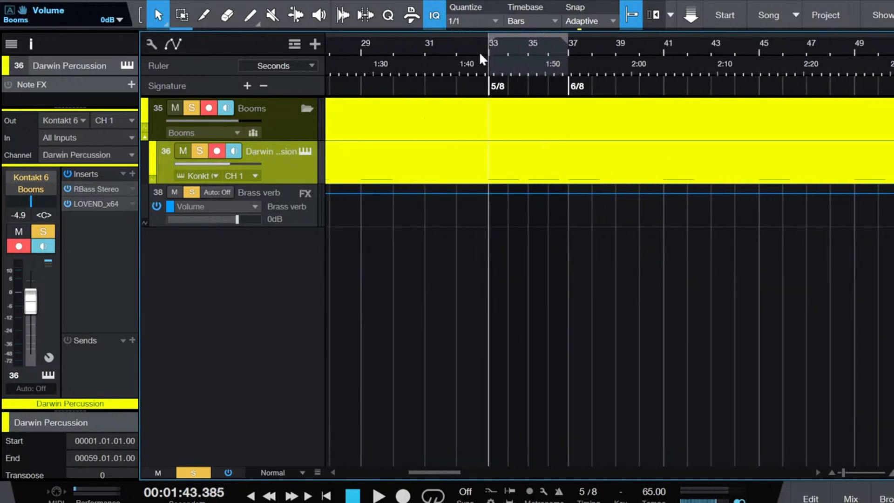
pyautogui.press('space')
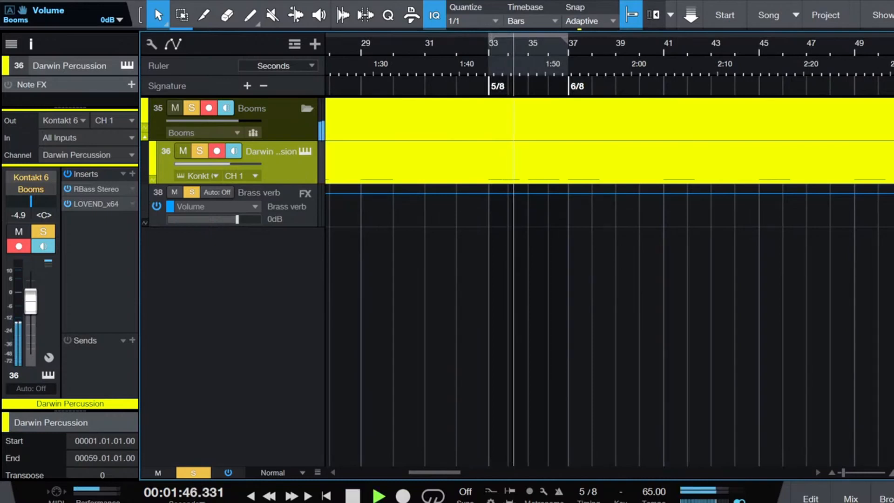
pyautogui.press('space')
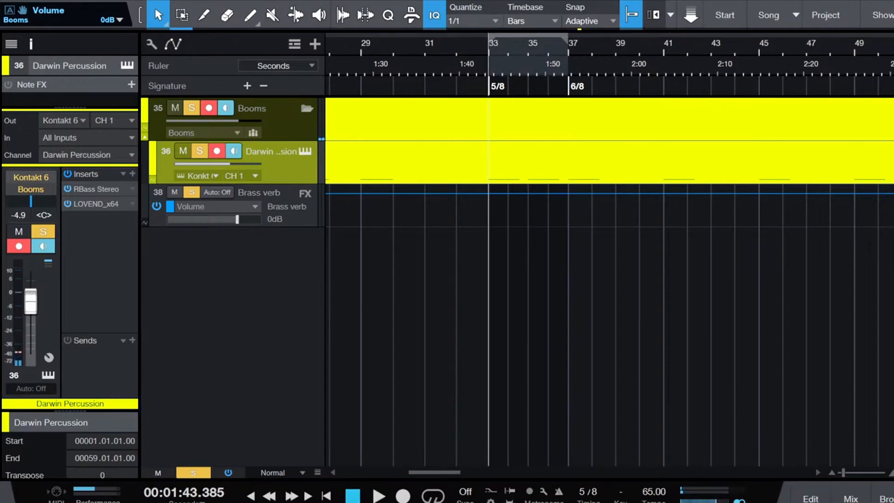
pyautogui.click(234, 410)
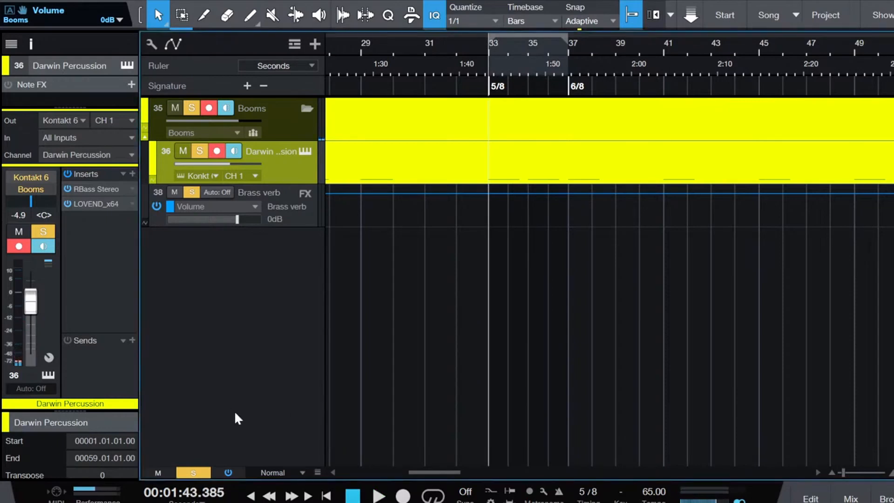
pyautogui.press('space')
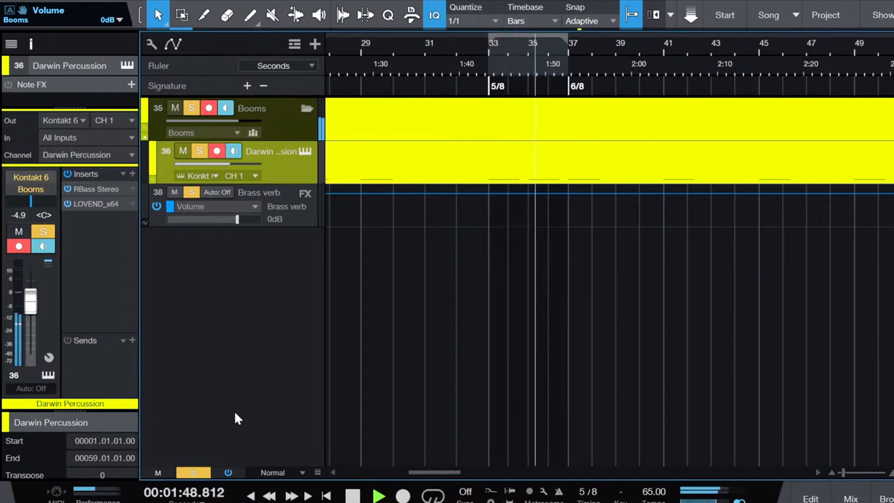
pyautogui.press('space')
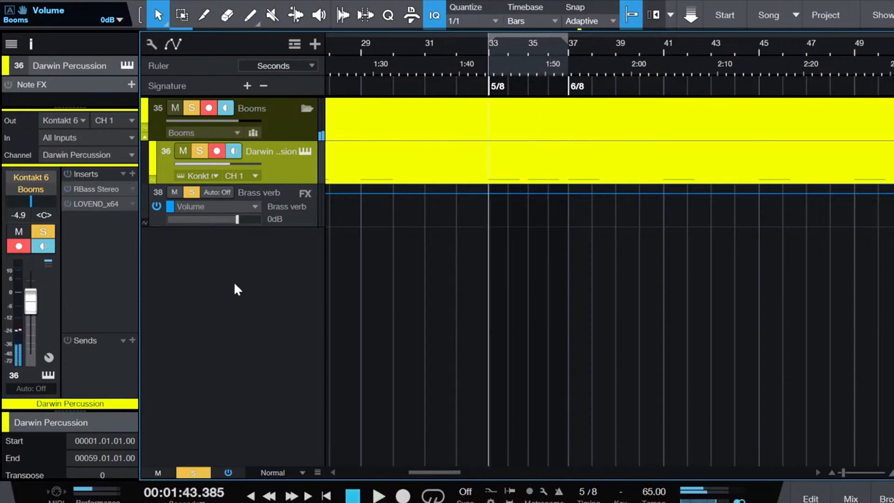
# Step: Compare Darwin Percussion playback from bar 33 with its RBass and LOVEND inserts bypassed and active
pyautogui.press('space')
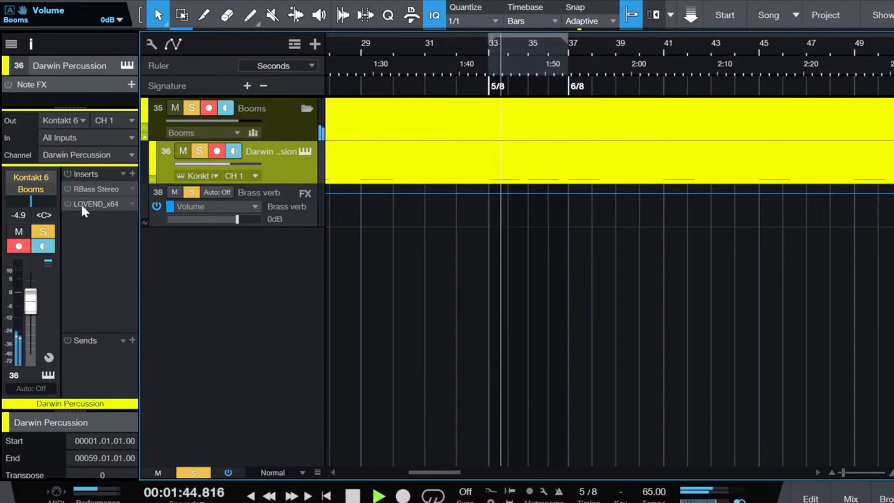
pyautogui.press('space')
pyautogui.click(64, 173)
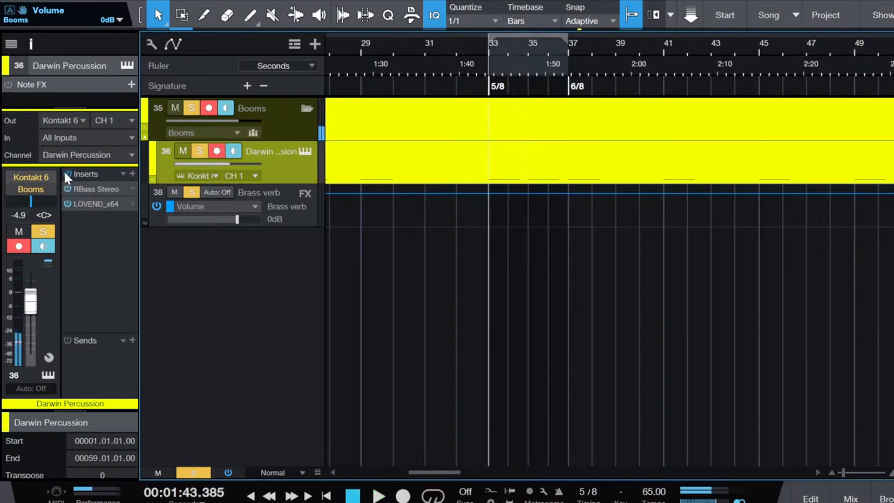
pyautogui.press('space')
pyautogui.click(65, 173)
pyautogui.click(65, 173)
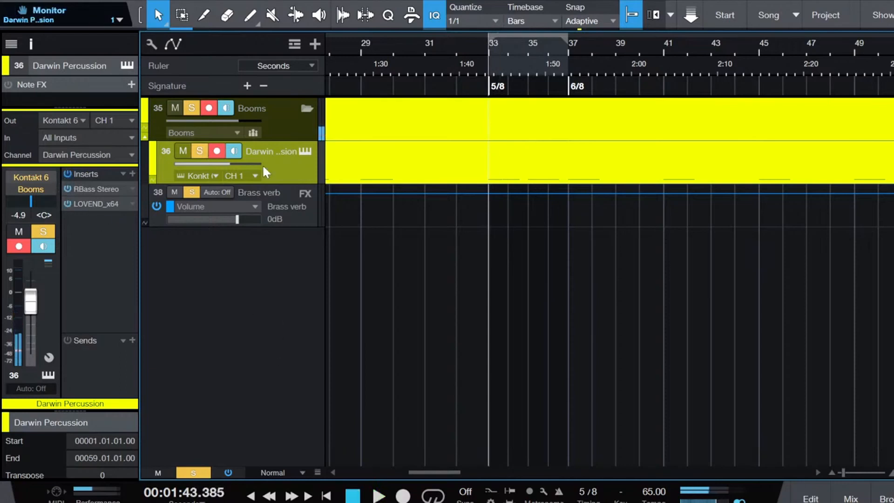
# Step: Open the mixer and check the External Devices and Instruments lists, closing each one again
pyautogui.press('F3')
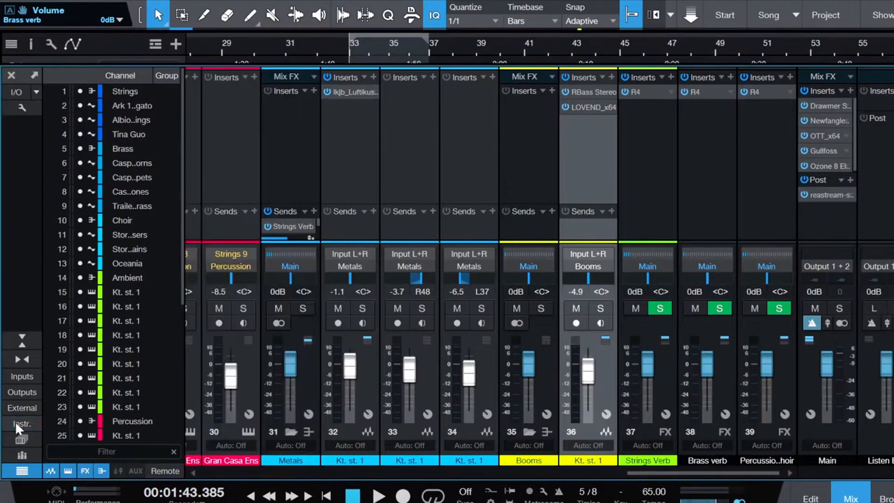
pyautogui.click(14, 408)
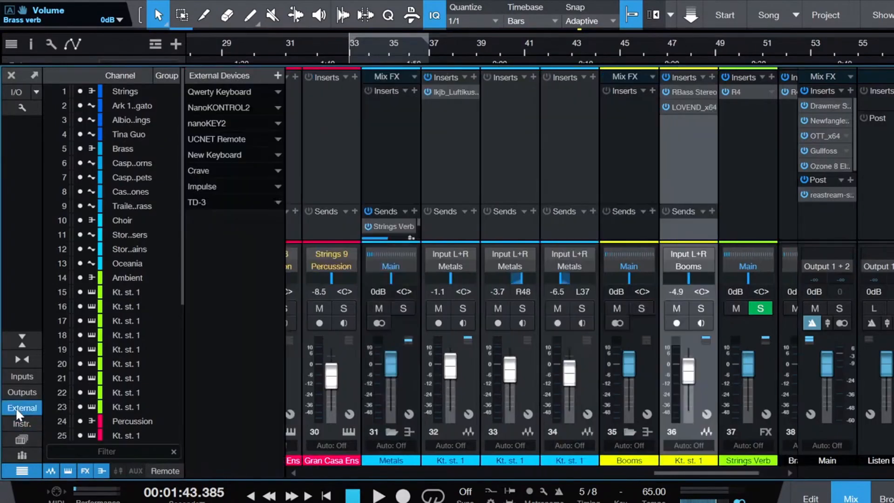
pyautogui.click(21, 407)
pyautogui.click(15, 420)
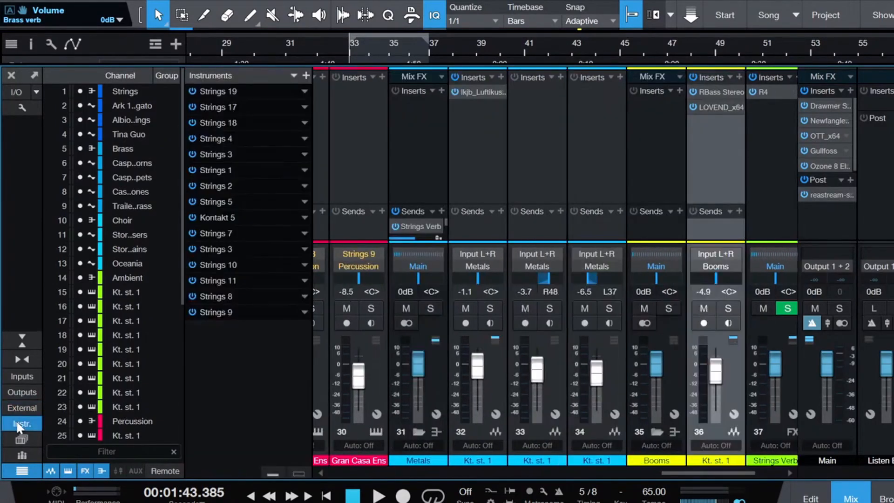
pyautogui.click(16, 420)
pyautogui.hscroll(-5, 470, 329)
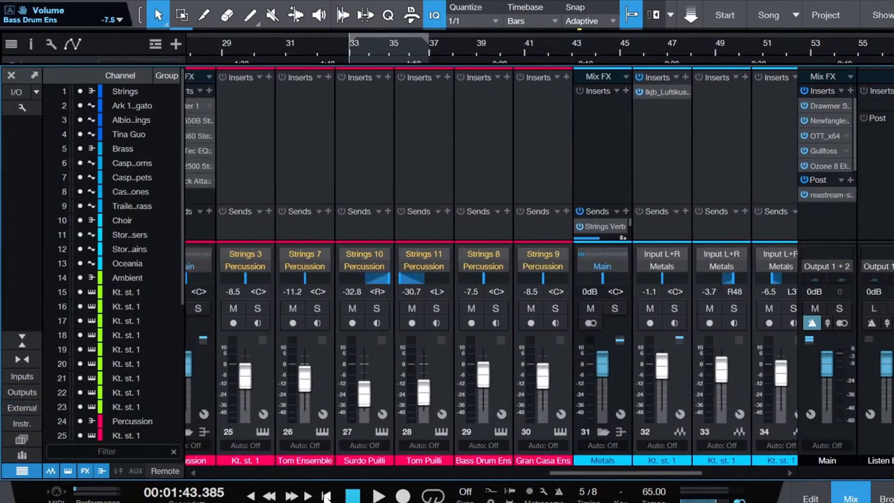
# Step: Compare the soloed Strings from bar 1 with the Strings bus and Albion One Strings inserts active and bypassed
pyautogui.click(326, 495)
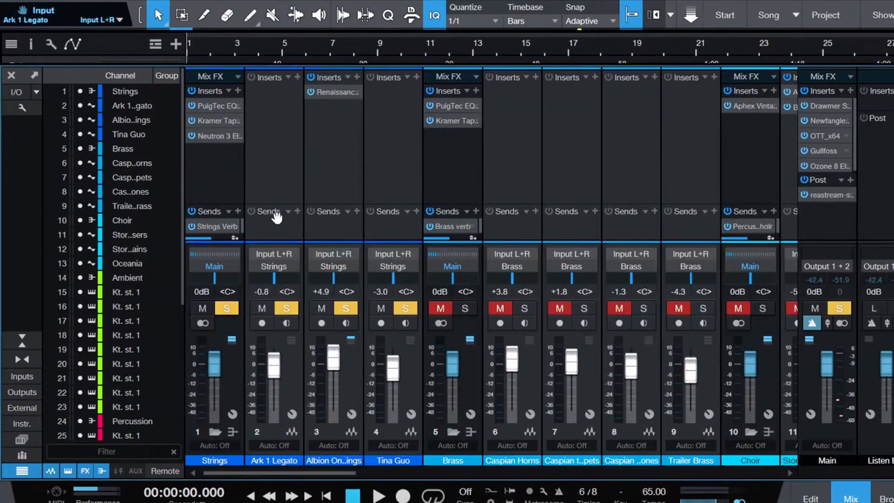
pyautogui.press('space')
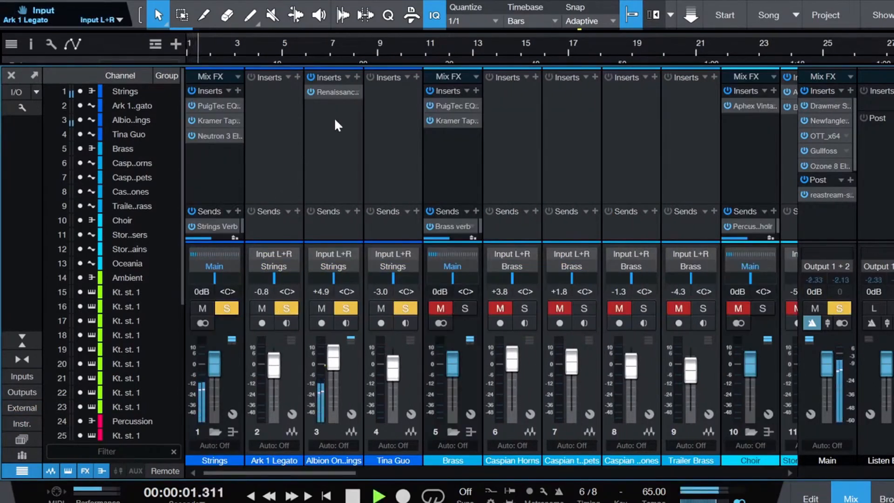
pyautogui.press('space')
pyautogui.click(191, 90)
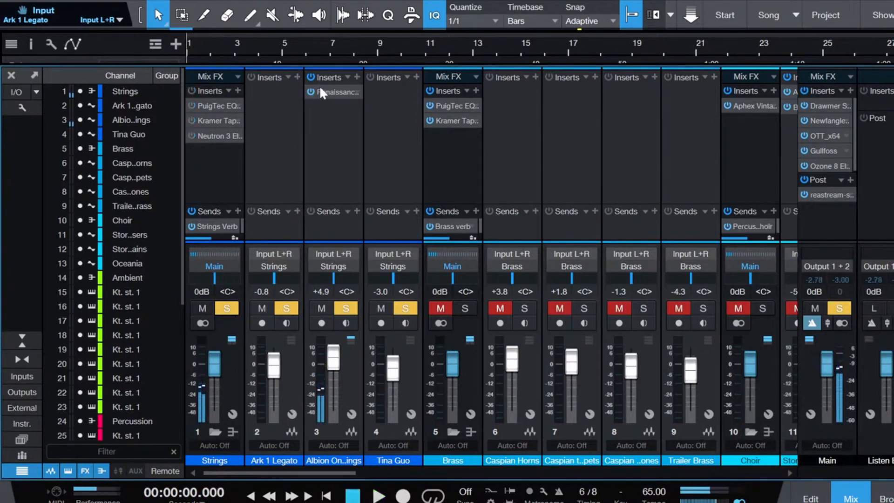
pyautogui.press('space')
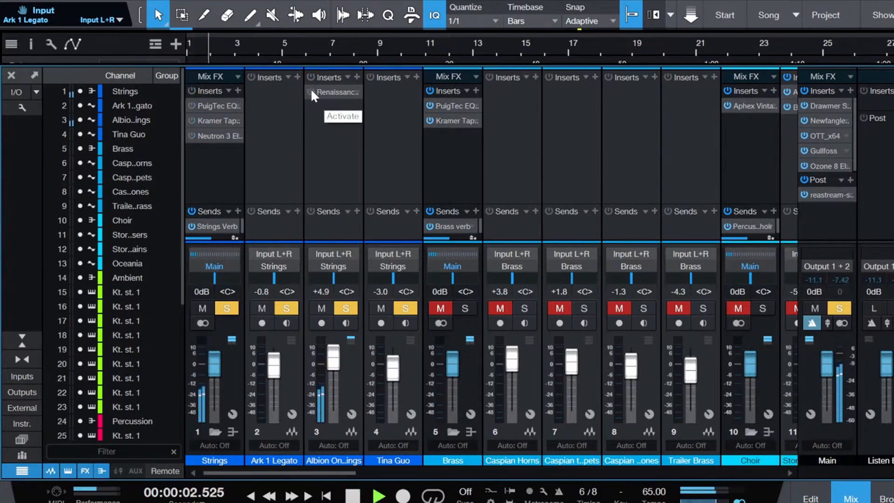
# Step: Reactivate the Renaissance Axx on Albion One Strings, inspect its compressor settings during playback, and stop
pyautogui.click(311, 91)
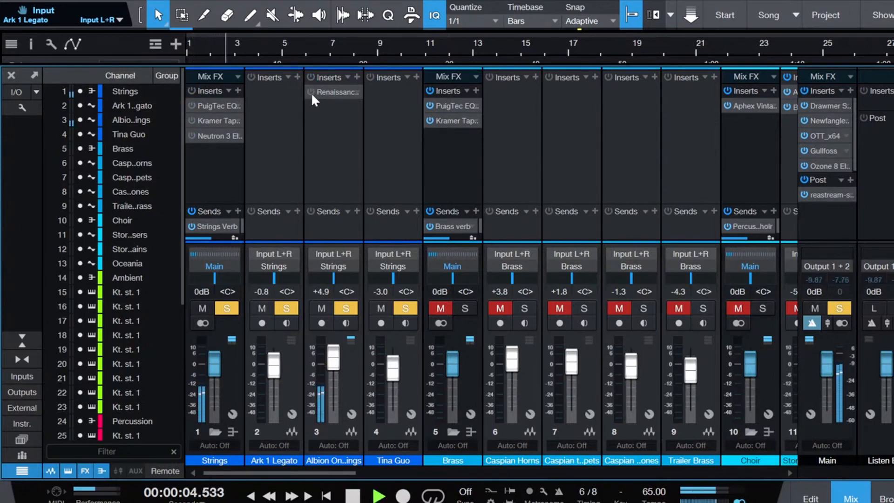
pyautogui.click(327, 91)
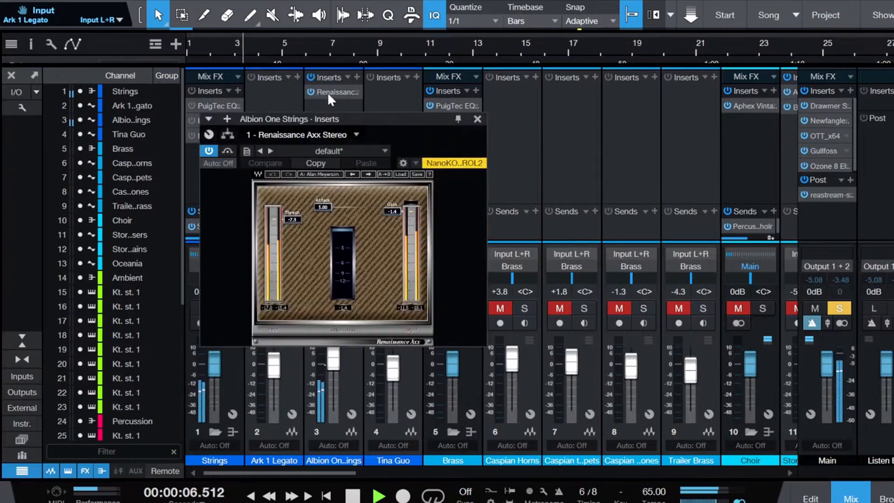
pyautogui.click(475, 120)
pyautogui.press('space')
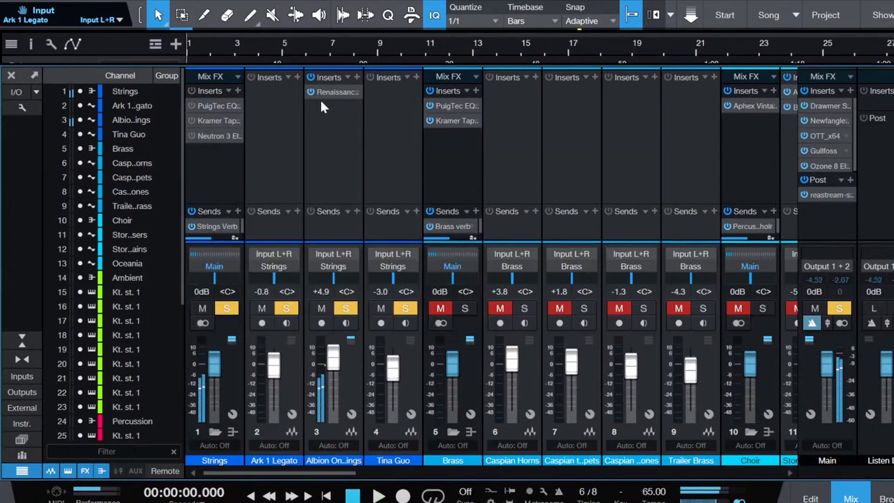
# Step: Reactivate the Strings bus inserts and listen to the soloed Strings from bar 1
pyautogui.click(190, 89)
pyautogui.press('space')
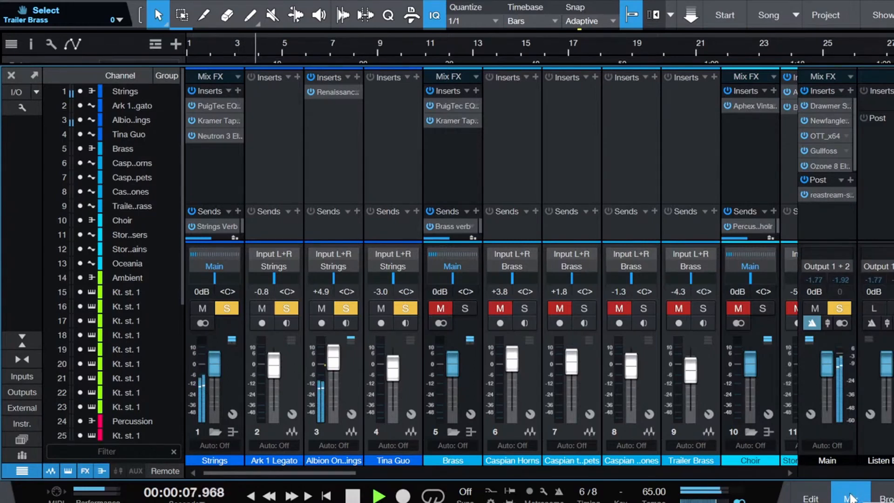
# Step: Compare the Strings bus inserts bypassed and active during playback, stop, and close the mixer
pyautogui.click(190, 91)
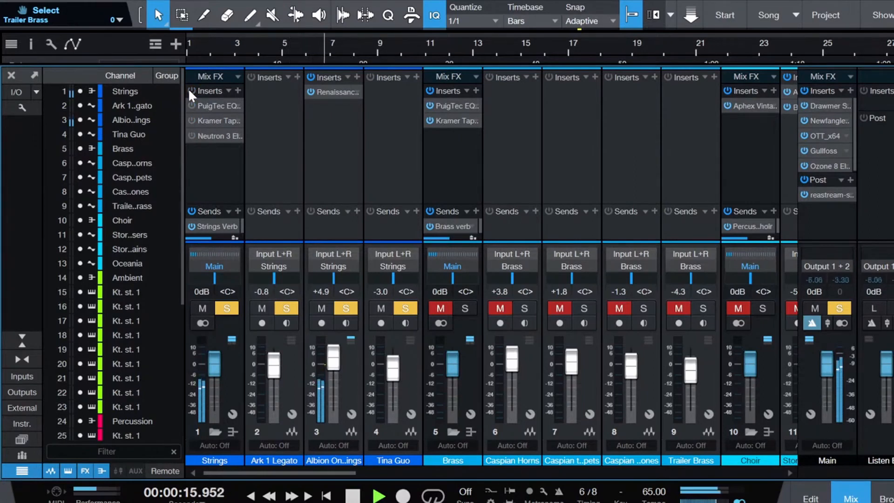
pyautogui.click(190, 91)
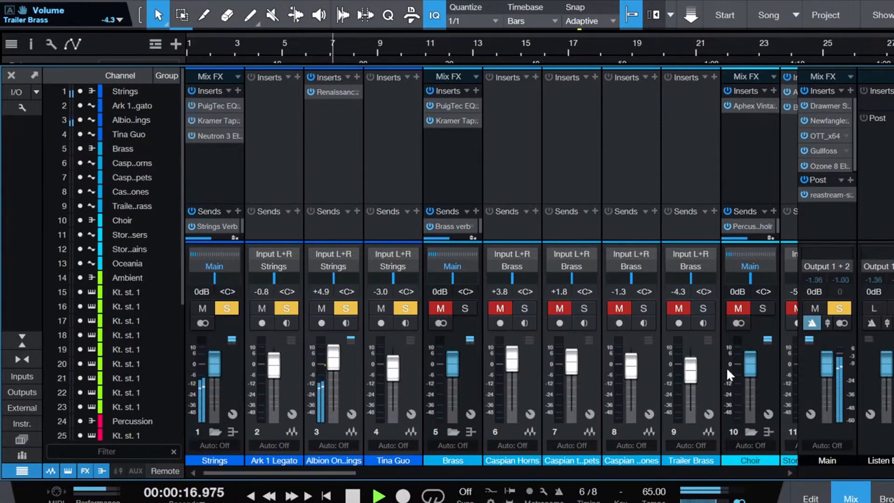
pyautogui.press('space')
pyautogui.click(849, 499)
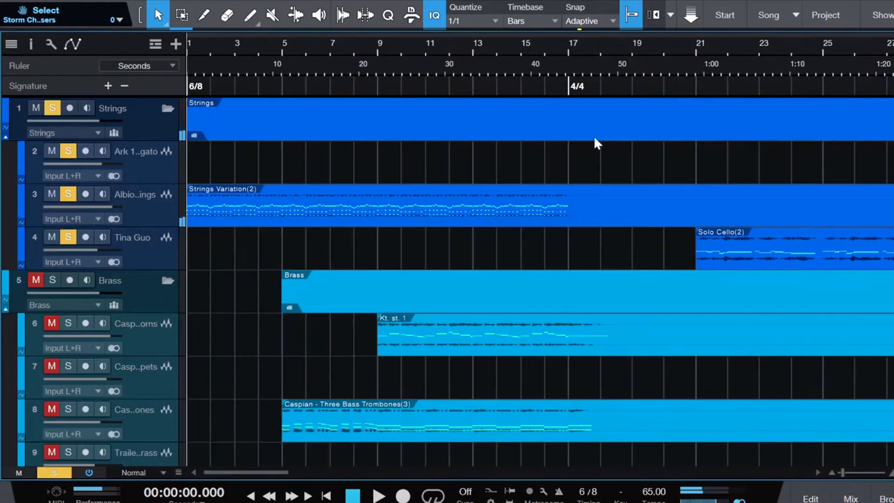
# Step: Play the soloed Strings from about bar 21 and compare the Strings bus inserts bypassed and active in the mixer
pyautogui.hscroll(3, 593, 135)
pyautogui.click(589, 47)
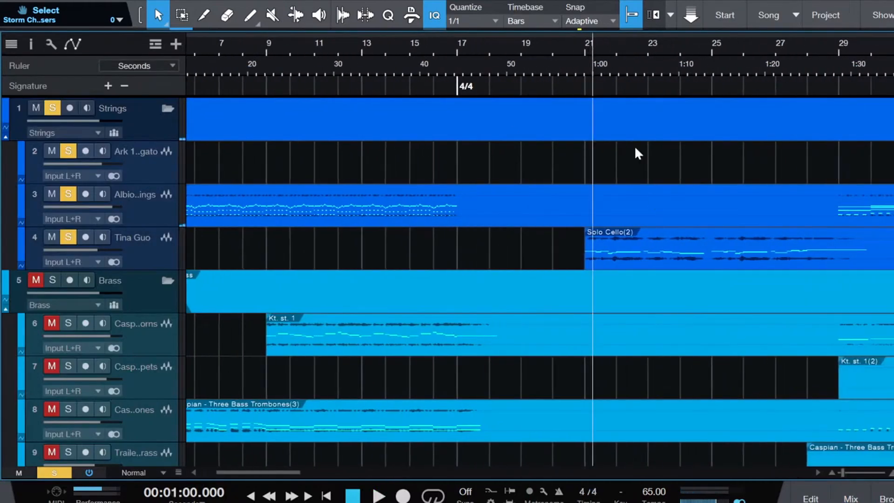
pyautogui.press('F3')
pyautogui.press('space')
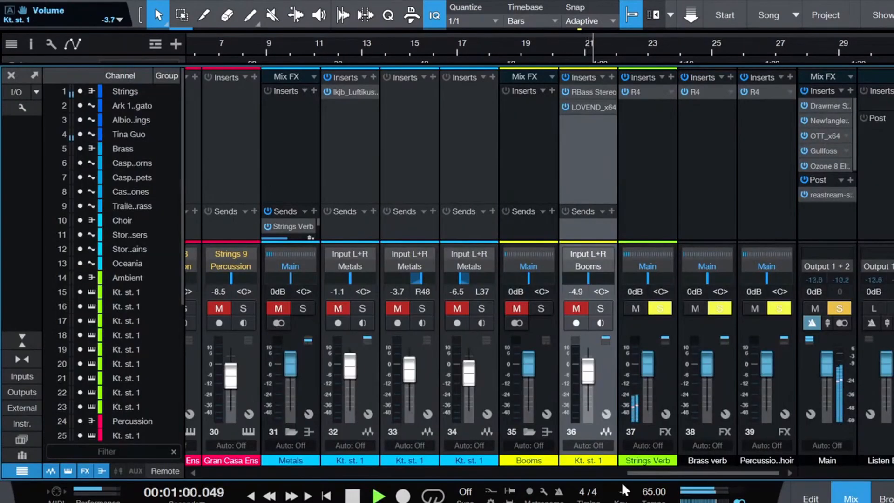
pyautogui.moveTo(666, 473); pyautogui.dragTo(195, 459)
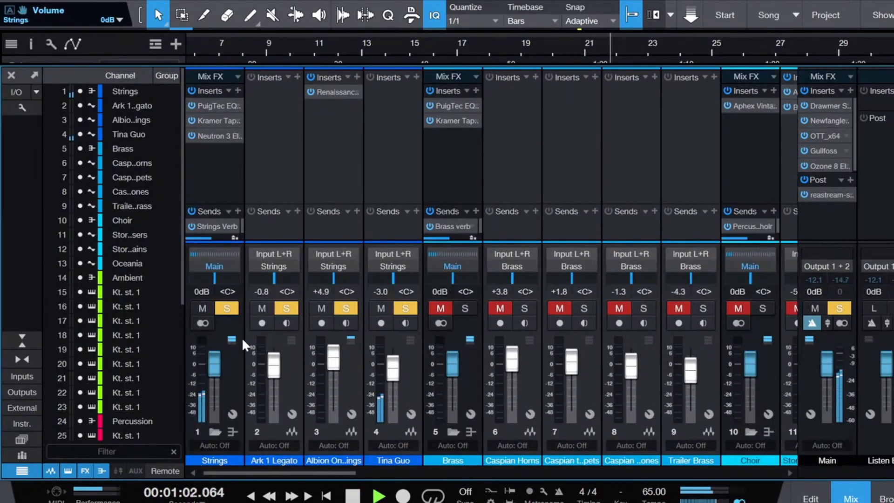
pyautogui.click(237, 353)
pyautogui.click(191, 91)
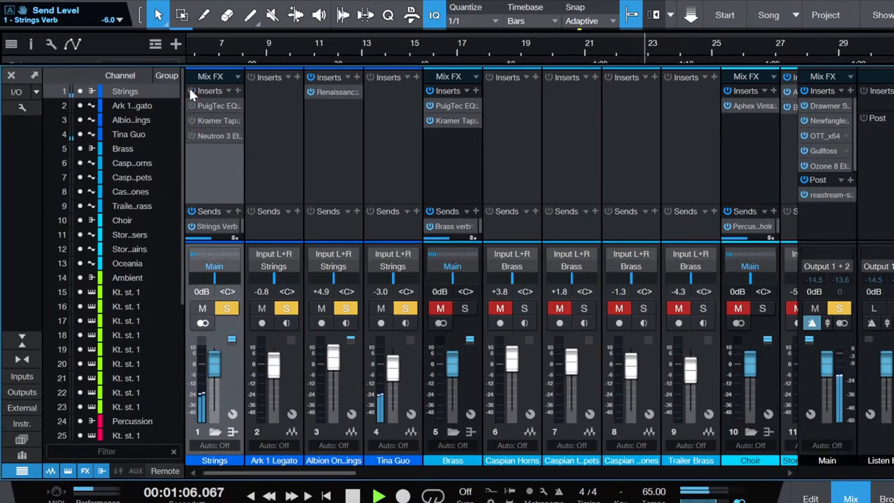
pyautogui.click(189, 88)
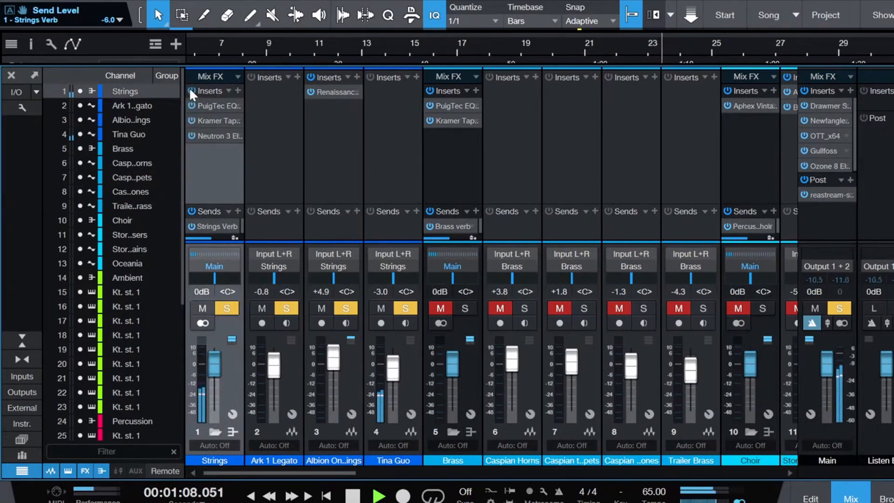
# Step: Inspect the Strings bus inserts during playback and audition band 3 of the Neutron 3 Elements equalizer in isolation
pyautogui.doubleClick(208, 104)
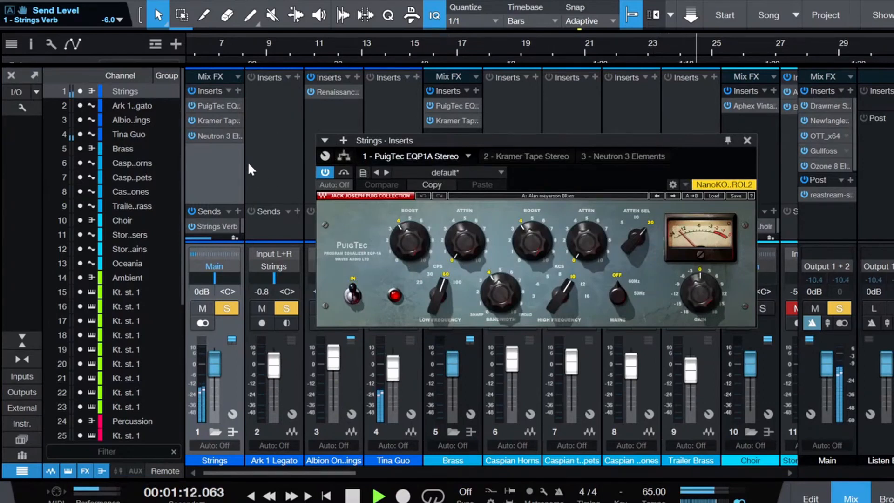
pyautogui.click(213, 121)
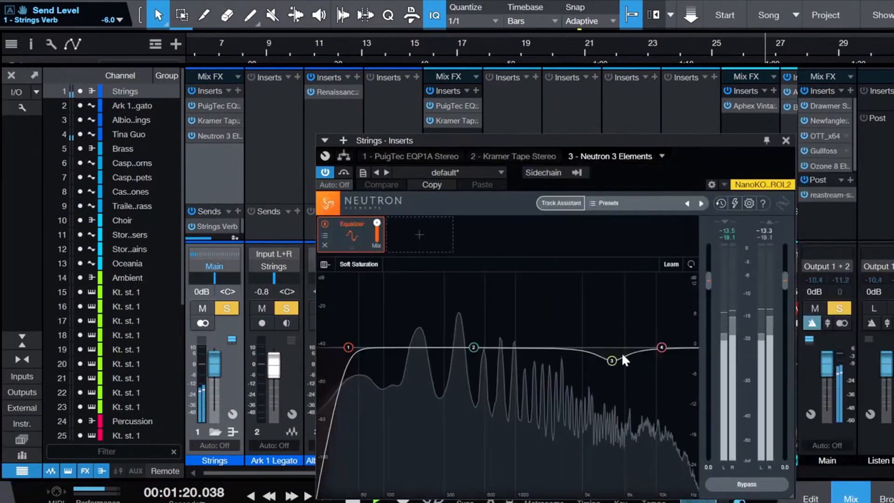
pyautogui.click(610, 360)
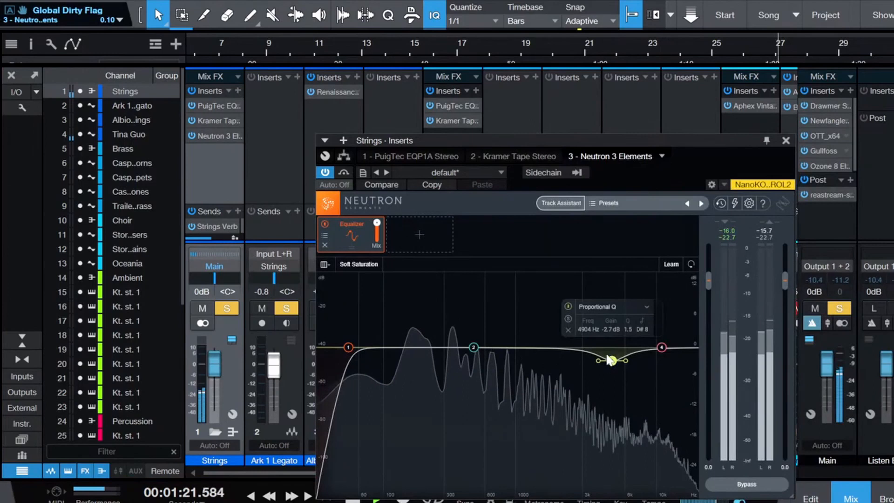
pyautogui.click(569, 319)
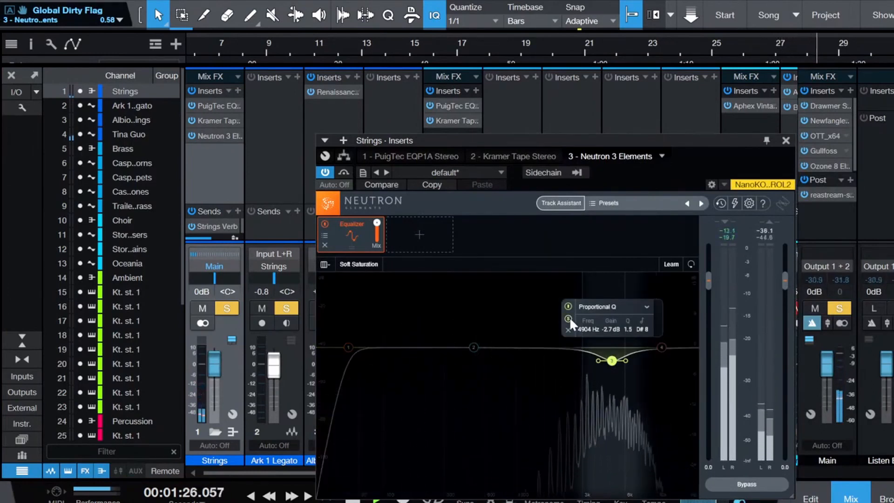
pyautogui.click(569, 318)
# Step: Audition the Flat Highpass band in isolation, close the plug-in window, and stop playback
pyautogui.click(349, 347)
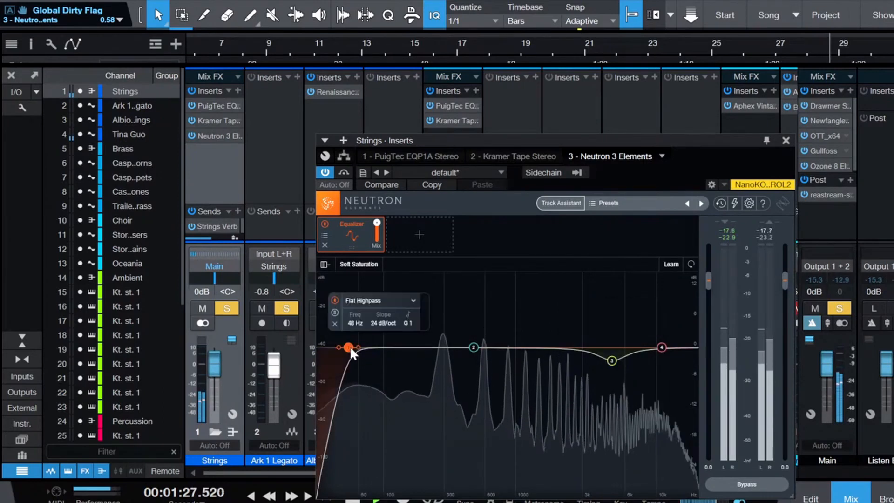
pyautogui.click(335, 311)
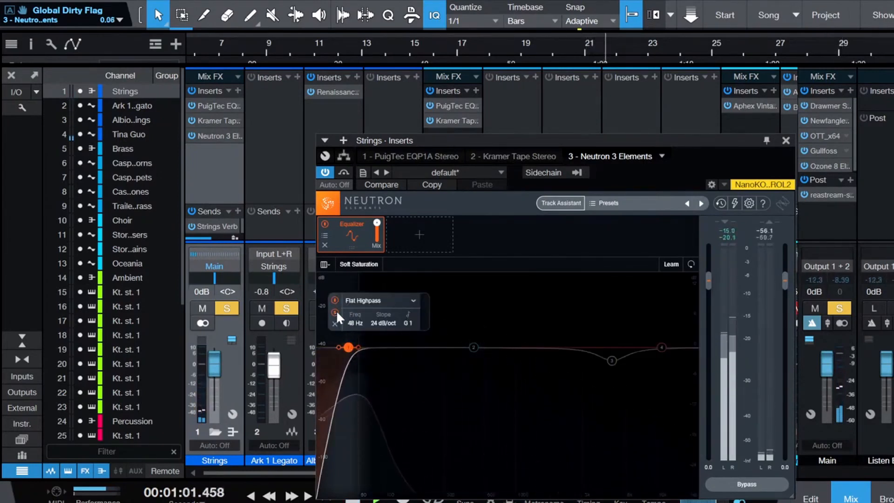
pyautogui.click(335, 312)
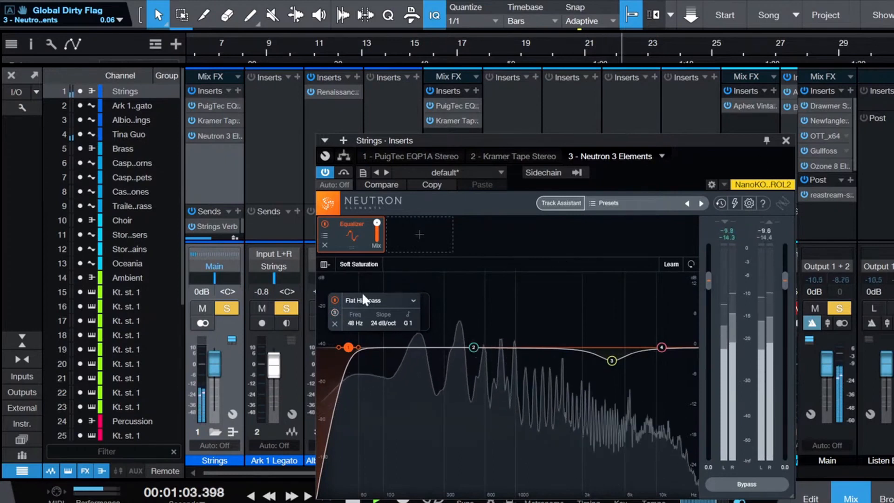
pyautogui.click(786, 141)
pyautogui.press('space')
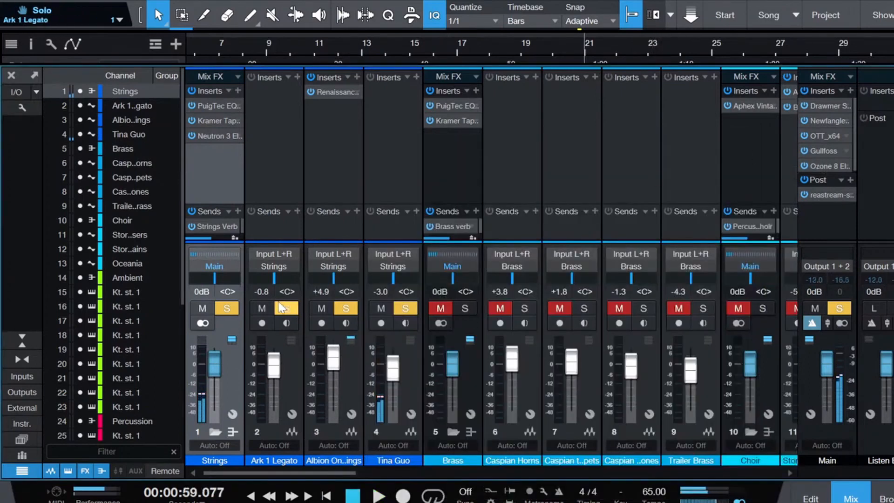
# Step: Switch the solo from the Strings group to the Brass group and bring the Brass channels into view
pyautogui.click(236, 310)
pyautogui.click(464, 308)
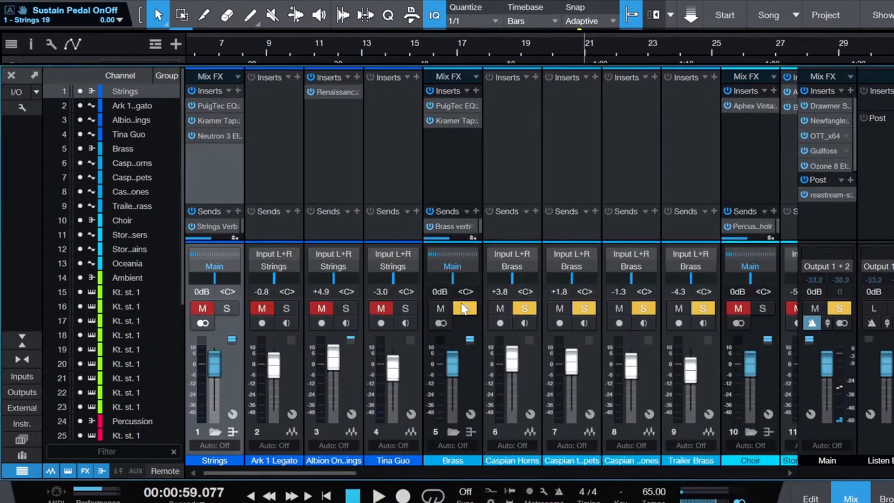
pyautogui.press('space')
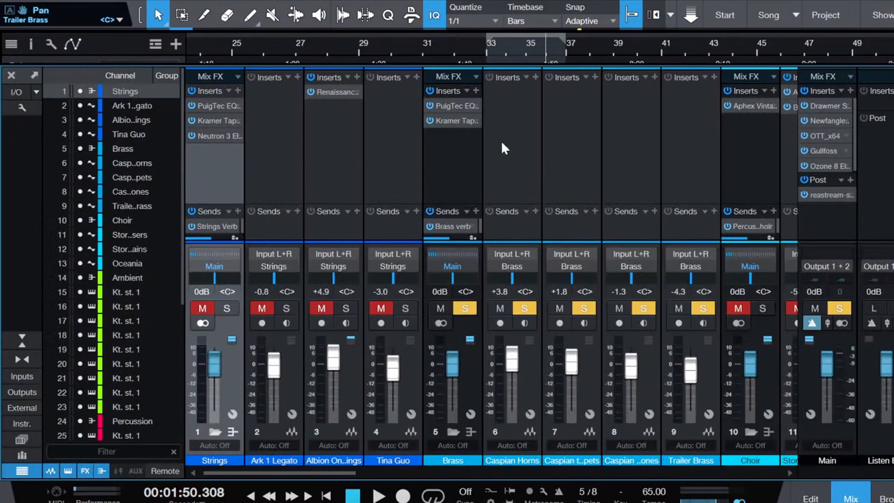
pyautogui.hscroll(2, 501, 141)
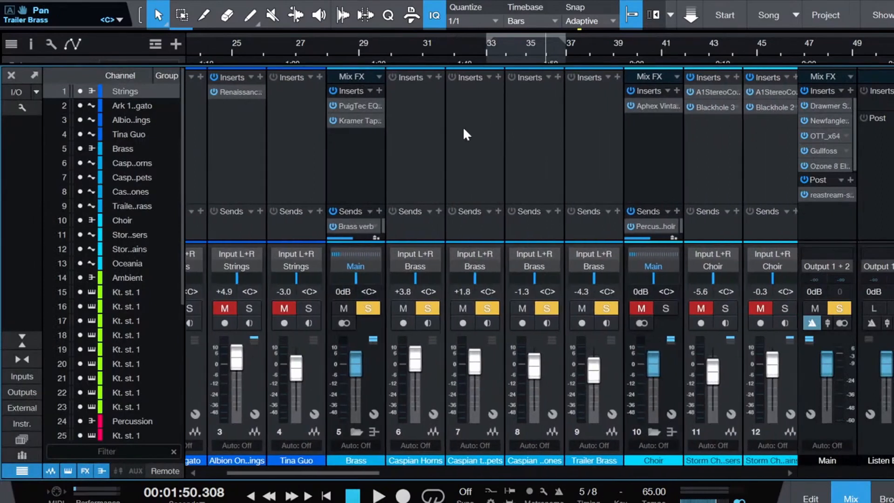
# Step: Compare the Brass bus inserts bypassed and active during playback, stop, and leave them bypassed
pyautogui.click(333, 91)
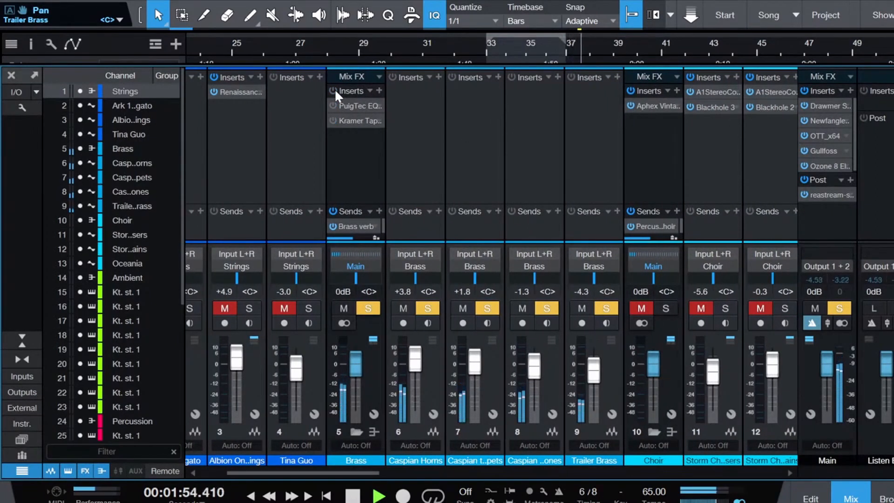
pyautogui.click(334, 89)
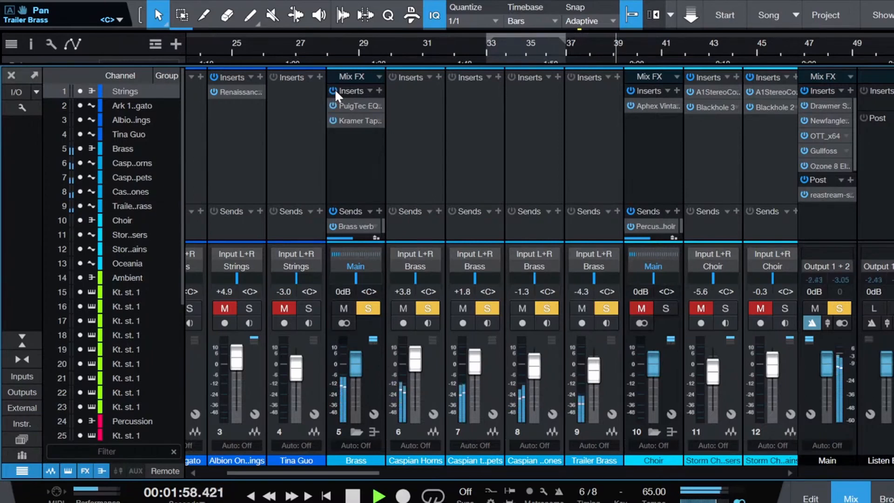
pyautogui.click(334, 89)
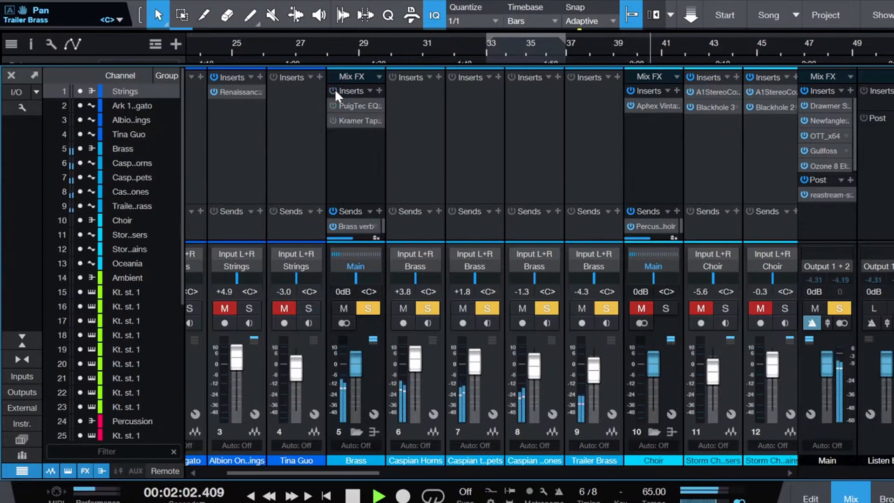
pyautogui.click(335, 89)
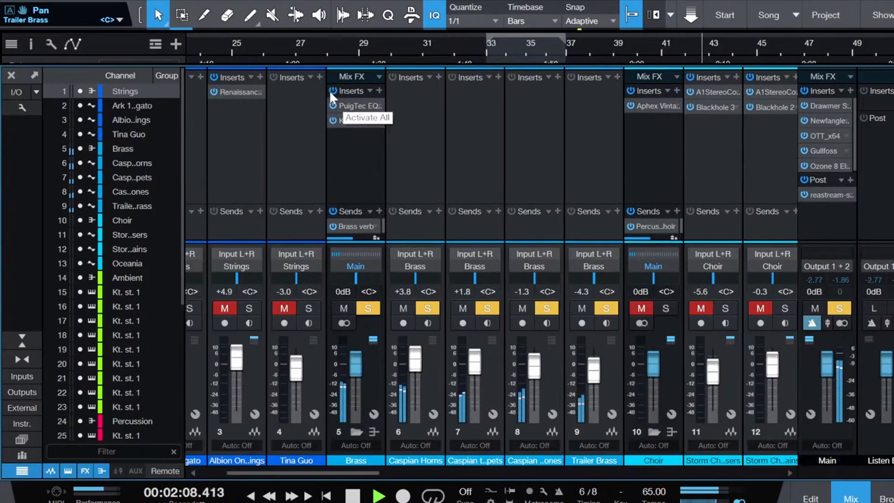
pyautogui.press('space')
pyautogui.click(332, 91)
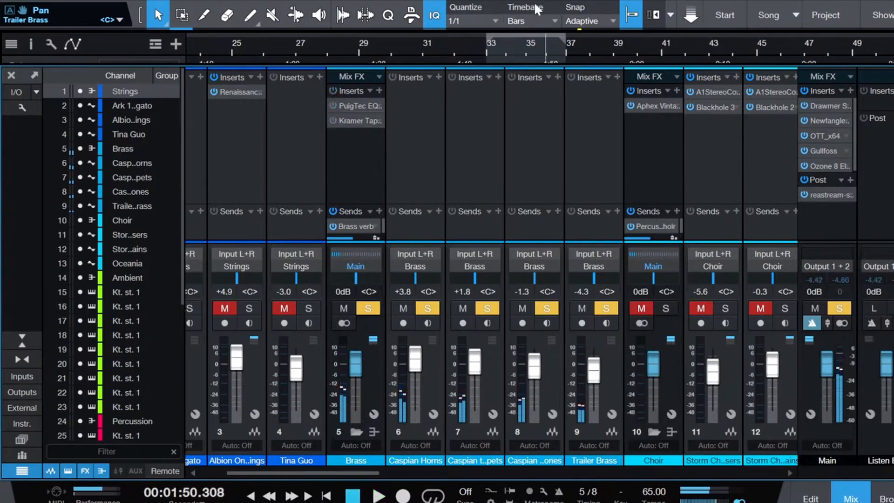
# Step: Switch the solo from Brass to Choir and play from about bar 33 with the Choir bus and Storm choir inserts bypassed
pyautogui.click(477, 44)
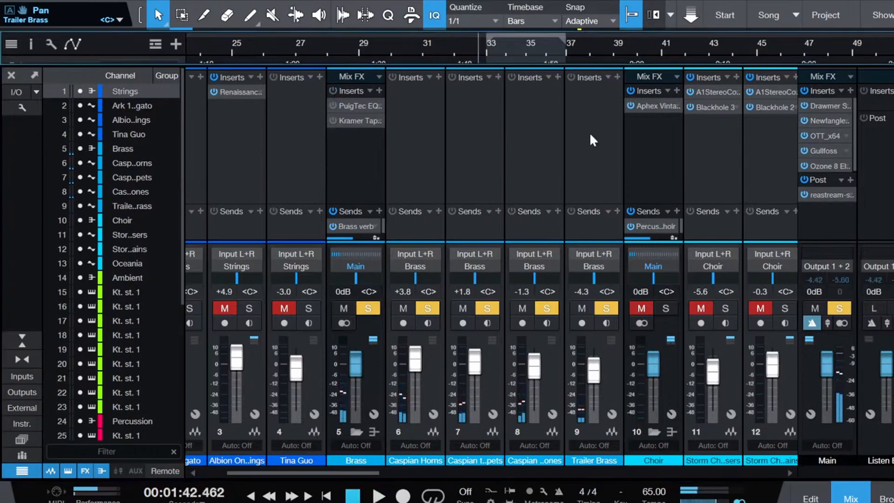
pyautogui.click(368, 309)
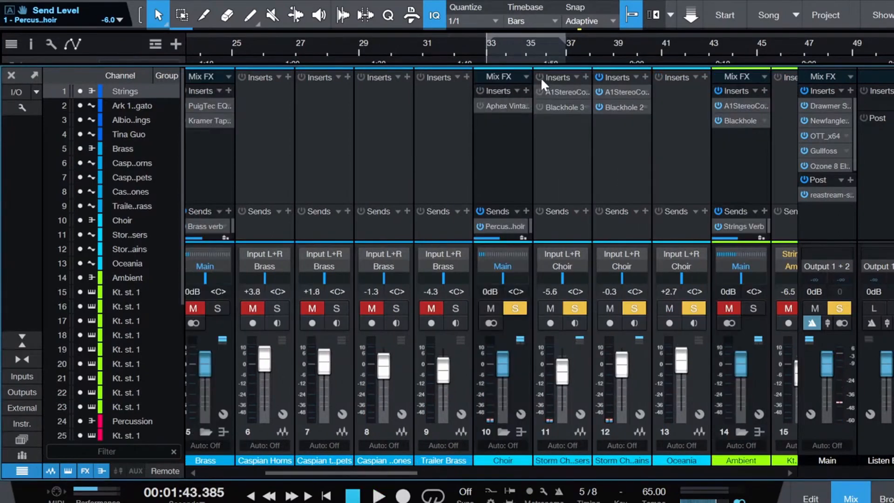
pyautogui.press('space')
pyautogui.click(597, 76)
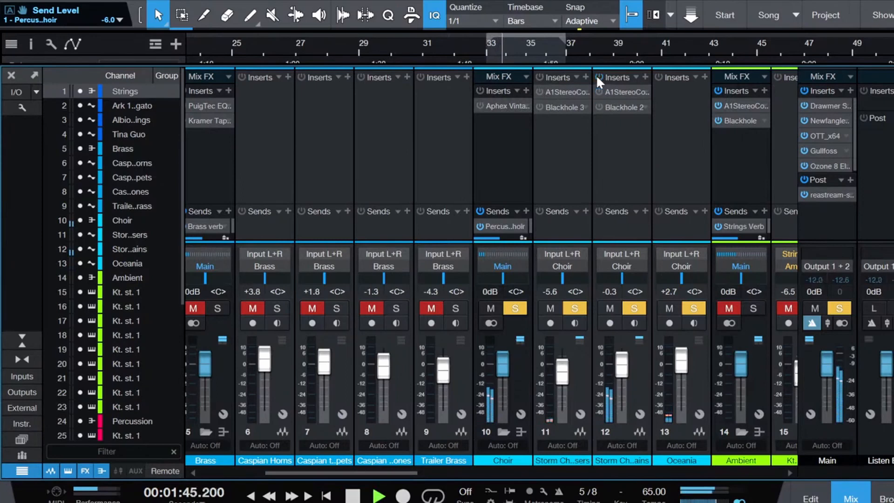
# Step: Reactivate the inserts on both Storm choir channels and the Choir bus, listen to the soloed Choir, and stop
pyautogui.click(597, 76)
pyautogui.press('space')
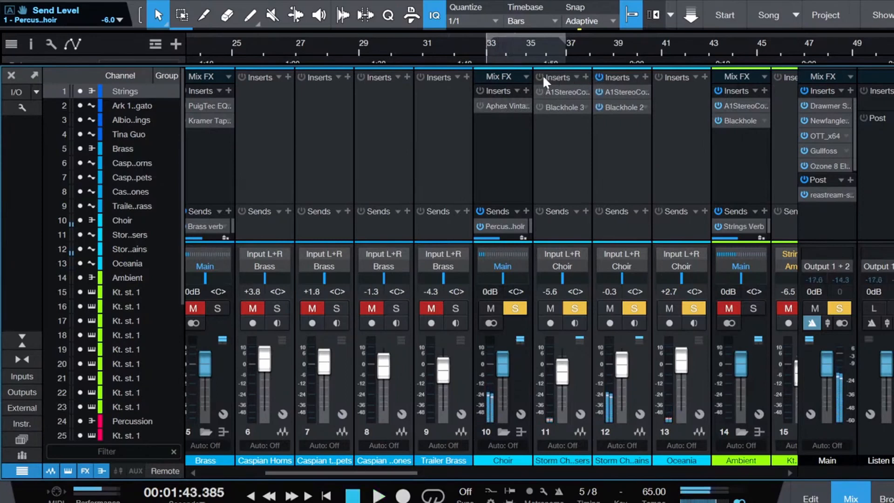
pyautogui.click(541, 77)
pyautogui.press('space')
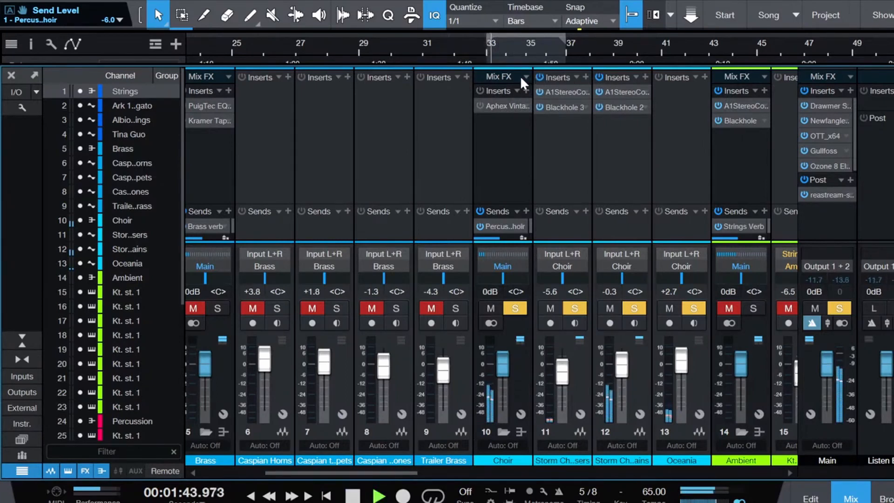
pyautogui.click(480, 90)
pyautogui.click(481, 90)
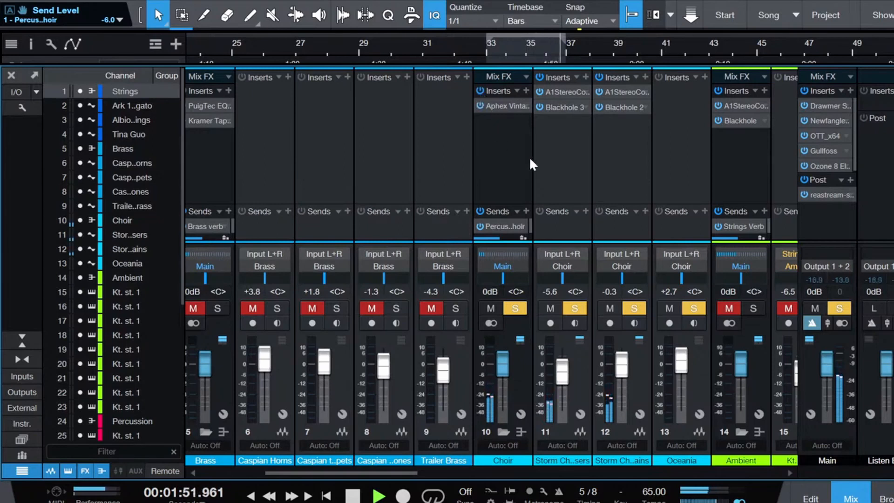
pyautogui.hscroll(3, 530, 157)
pyautogui.hscroll(2, 530, 158)
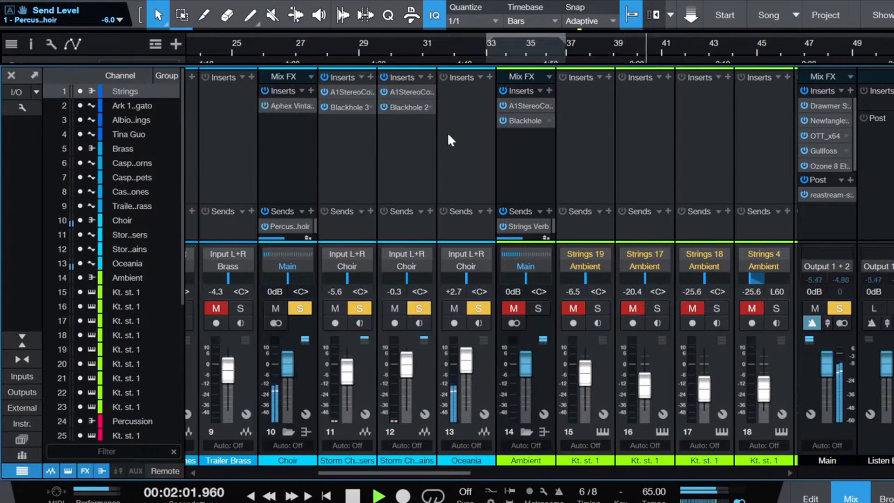
pyautogui.hscroll(2, 448, 132)
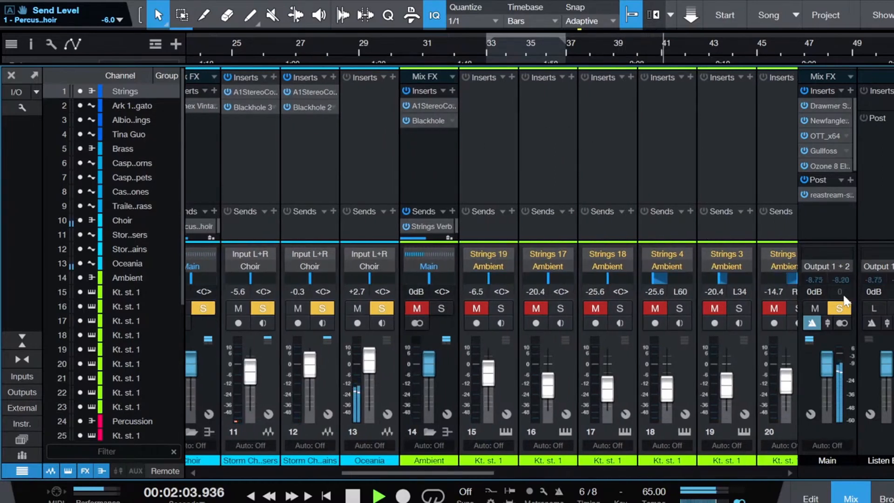
pyautogui.press('space')
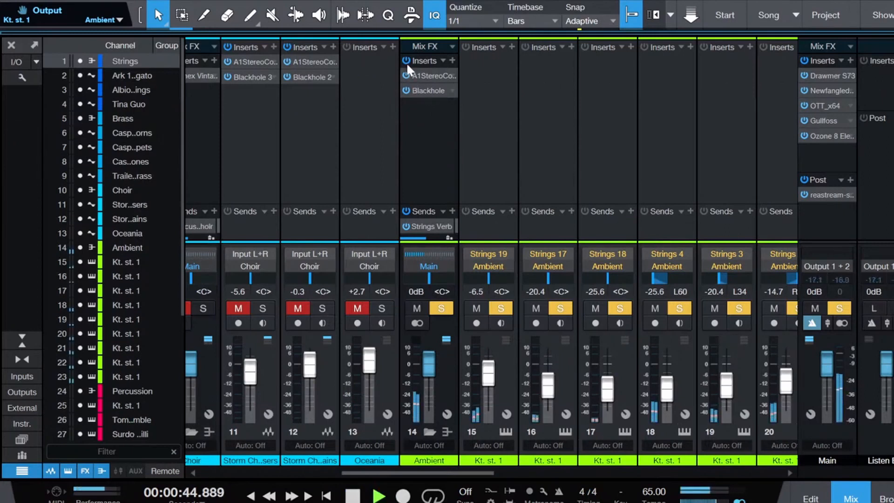
# Step: Compare the soloed Ambient group with its bus inserts bypassed and active during playback
pyautogui.click(405, 60)
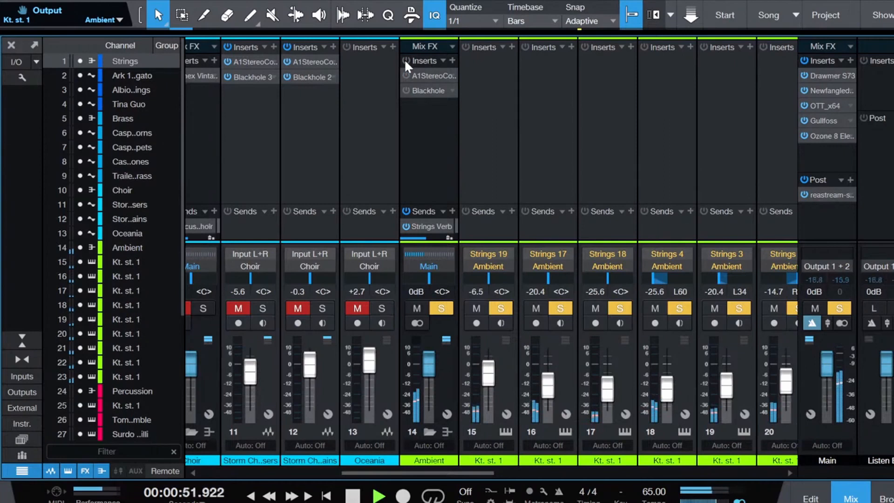
pyautogui.click(405, 60)
pyautogui.hscroll(2, 437, 166)
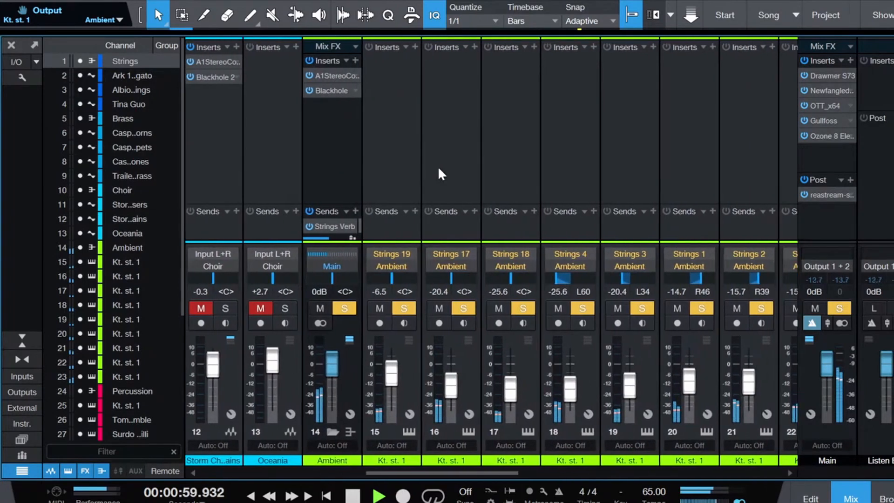
# Step: Listen to the remaining Ambient channels, stop playback, and clear the Ambient solo
pyautogui.hscroll(1, 531, 180)
pyautogui.hscroll(1, 531, 181)
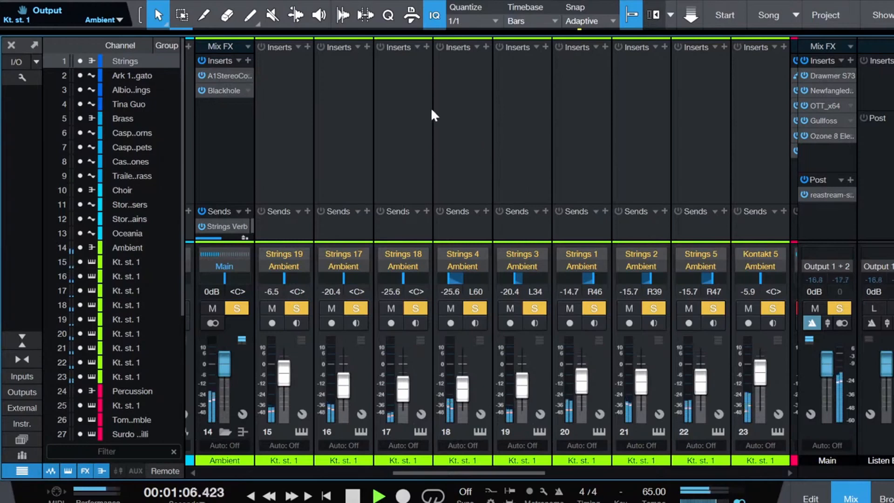
pyautogui.press('space')
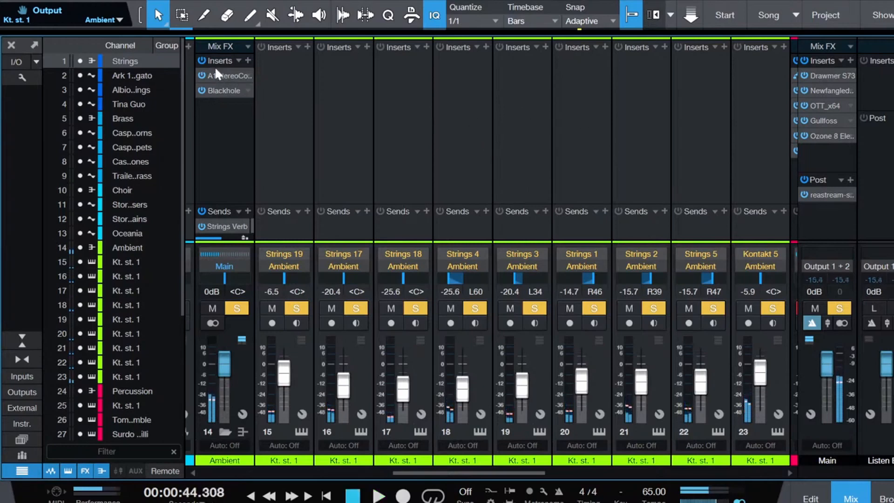
pyautogui.click(839, 308)
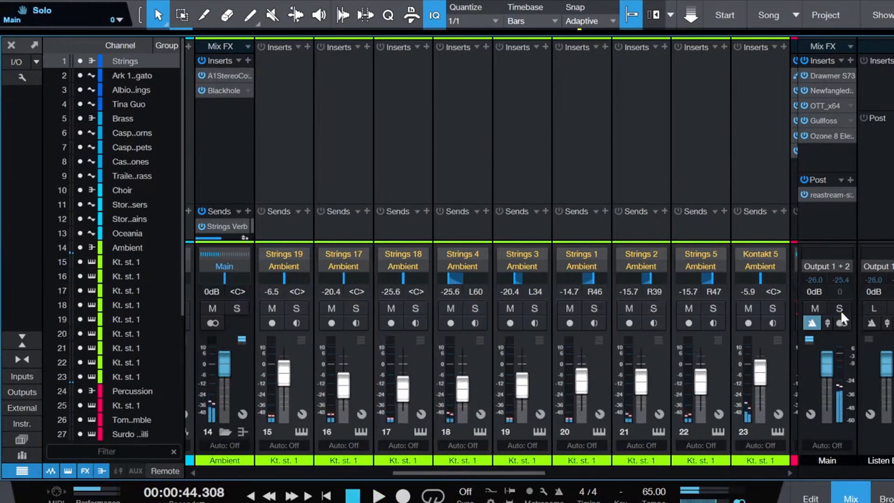
# Step: Solo the Percussion group, move the playback start to about 1:52, enlarge the mixer again, and play
pyautogui.hscroll(2, 573, 278)
pyautogui.hscroll(5, 573, 278)
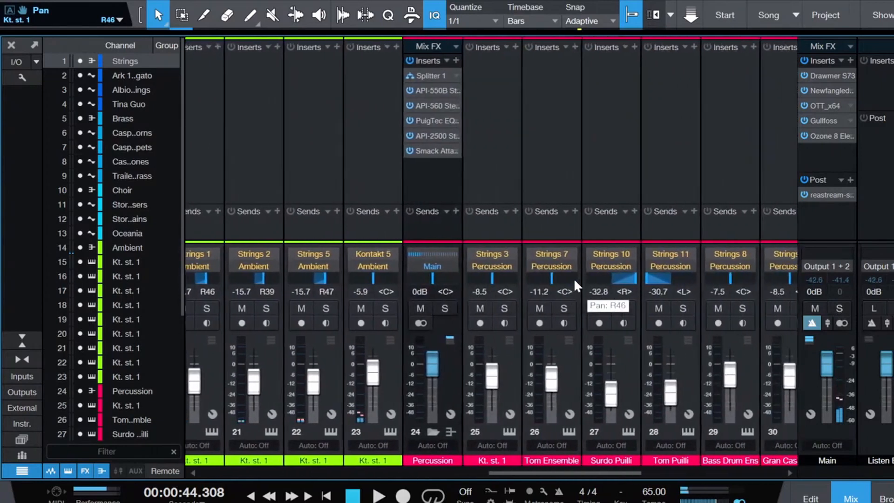
pyautogui.click(424, 309)
pyautogui.hscroll(3, 519, 228)
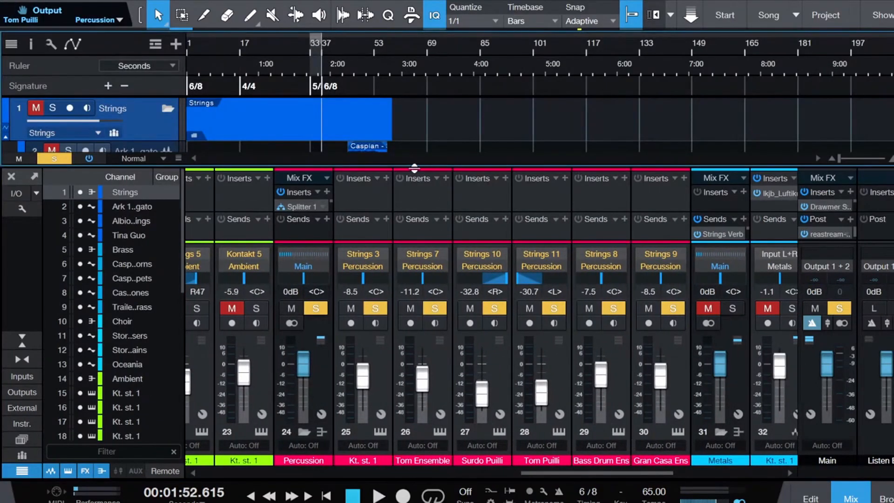
pyautogui.moveTo(413, 167); pyautogui.dragTo(429, 5)
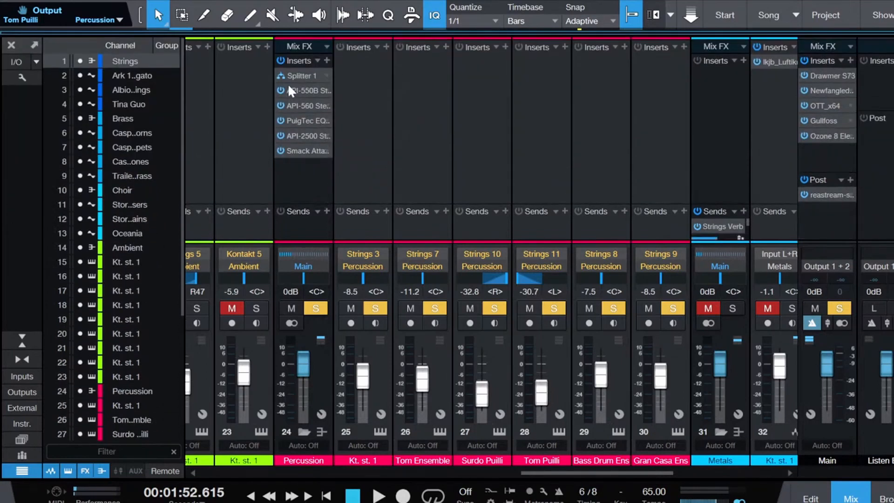
pyautogui.press('space')
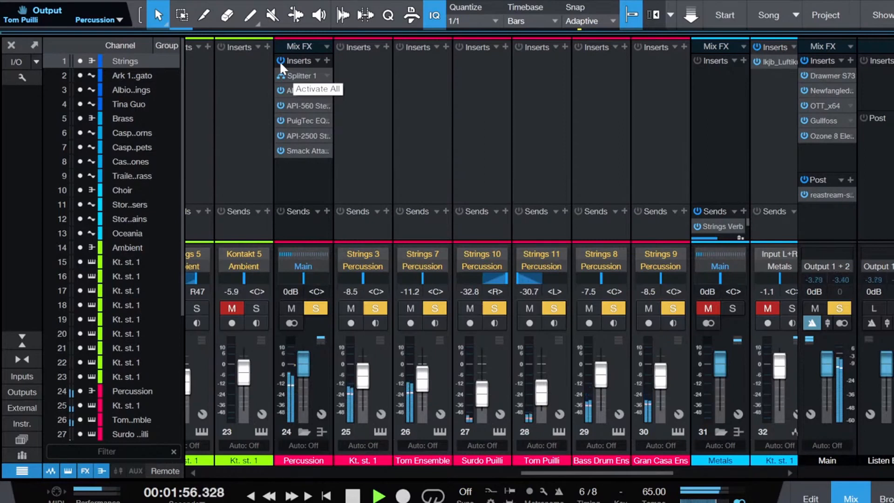
# Step: In Percussion's Splitter 1, set the split levels to -1.1 dB and -0.4 dB, stop playback, and close the insert window
pyautogui.doubleClick(295, 71)
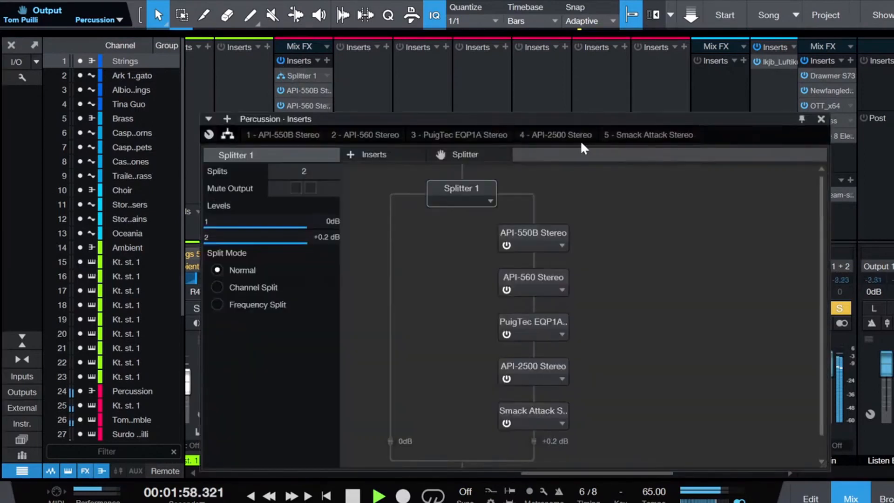
pyautogui.moveTo(679, 119); pyautogui.dragTo(643, 83)
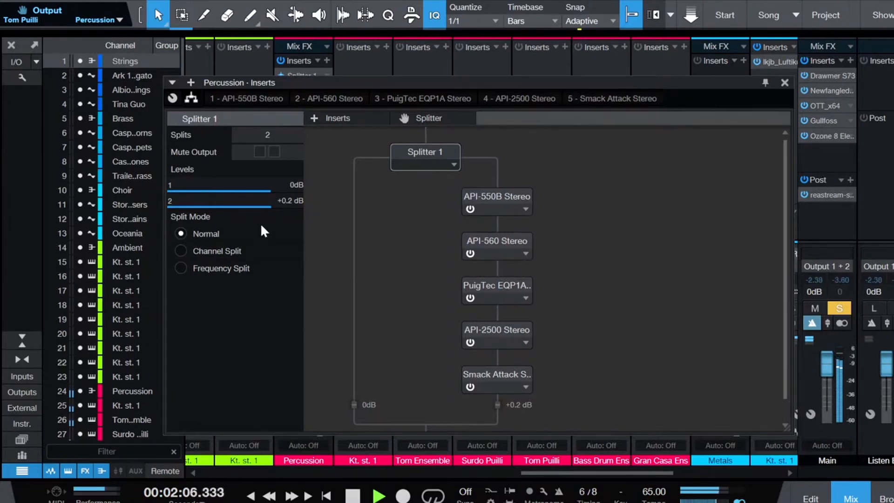
pyautogui.moveTo(267, 205)
pyautogui.mouseDown()
pyautogui.moveTo(174, 205)
pyautogui.moveTo(270, 203)
pyautogui.moveTo(219, 186)
pyautogui.moveTo(182, 190)
pyautogui.moveTo(262, 203)
pyautogui.mouseUp()
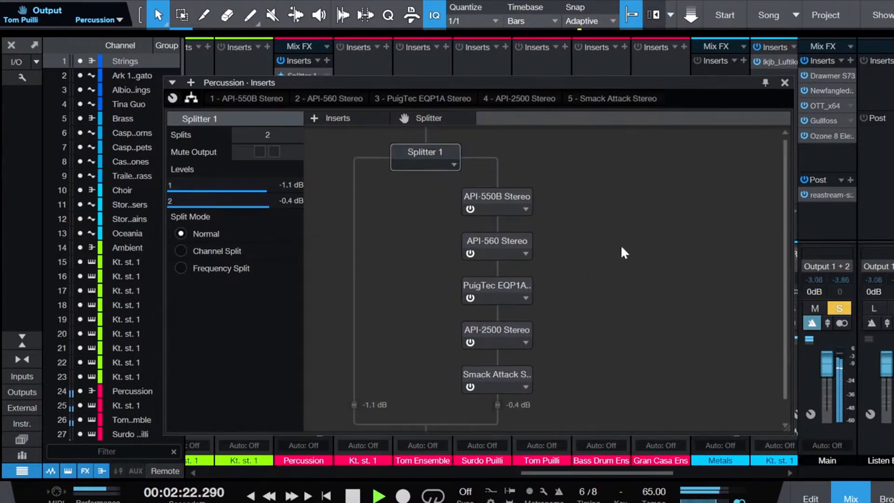
pyautogui.press('space')
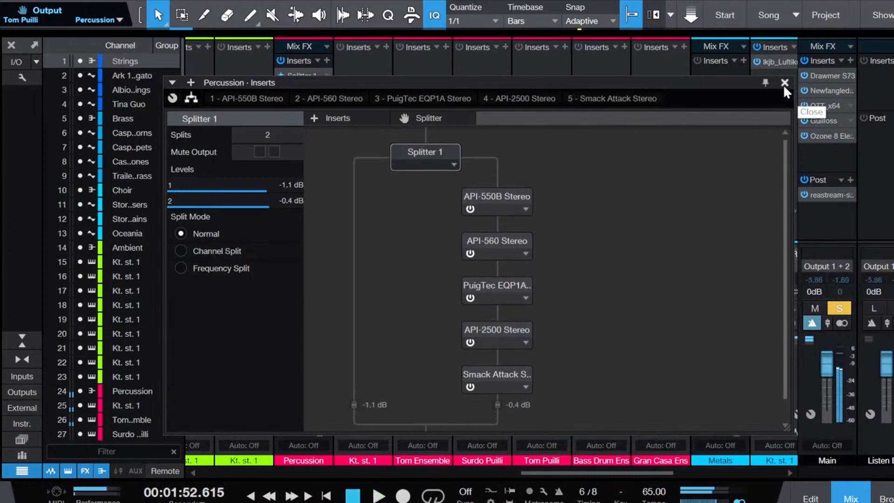
pyautogui.click(784, 84)
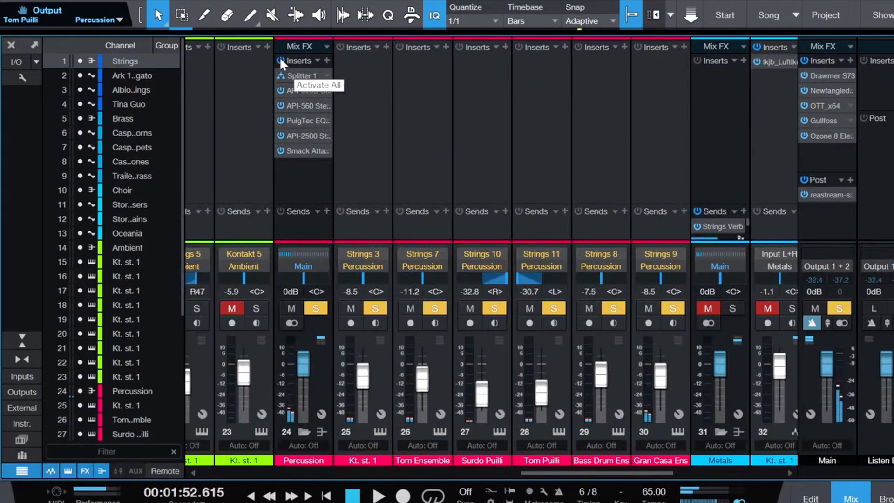
# Step: Switch the solo from Percussion to Metals, audition the group from about 1:52, stop, and clear the solo
pyautogui.click(842, 311)
pyautogui.click(842, 311)
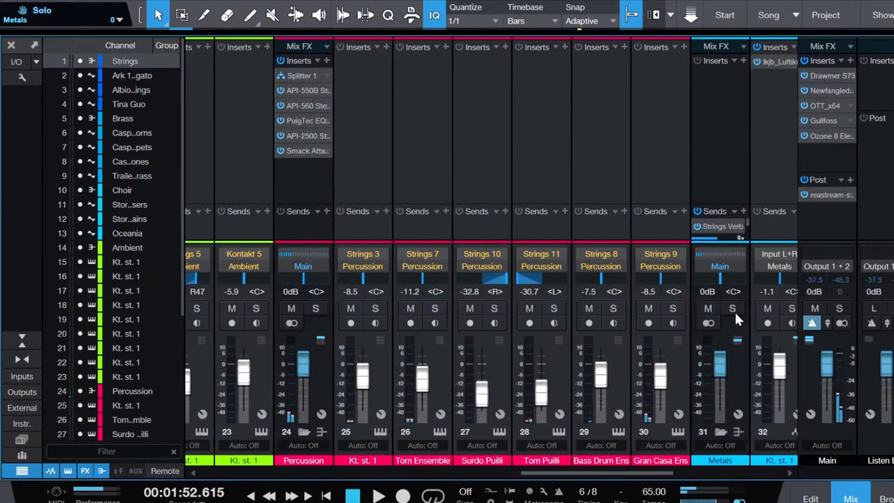
pyautogui.hscroll(5, 590, 182)
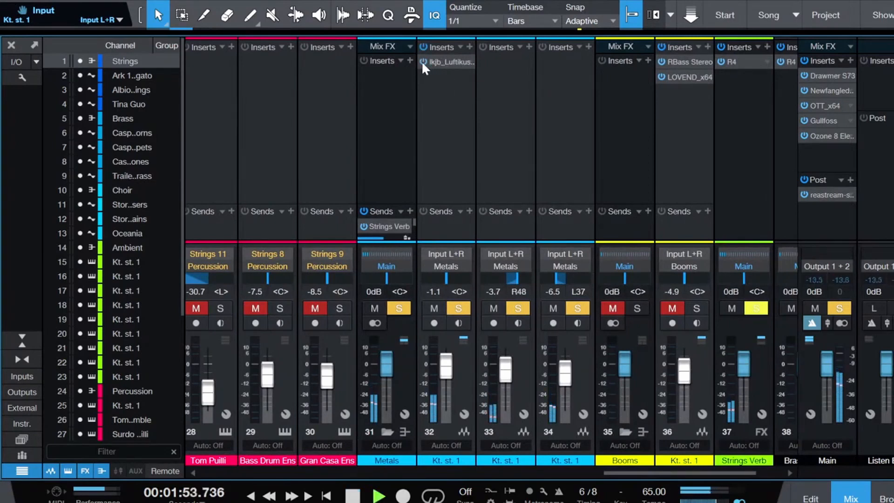
pyautogui.hscroll(1, 547, 153)
pyautogui.hscroll(2, 646, 161)
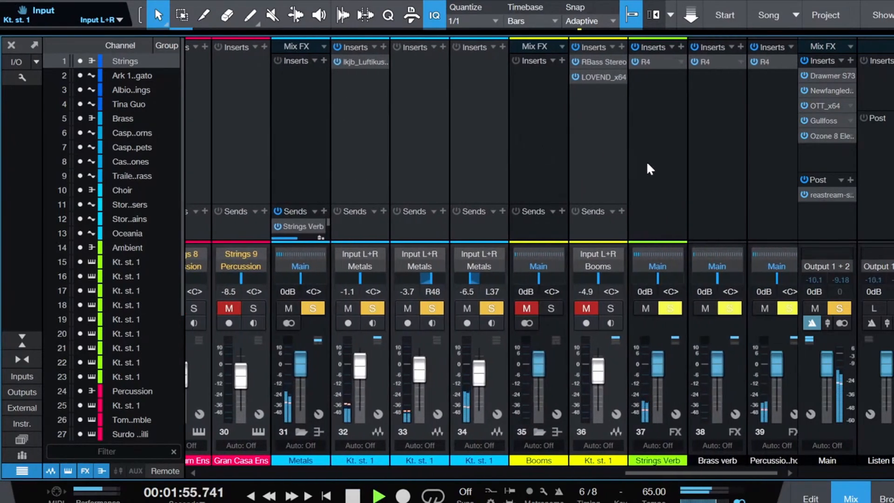
pyautogui.press('space')
pyautogui.click(837, 308)
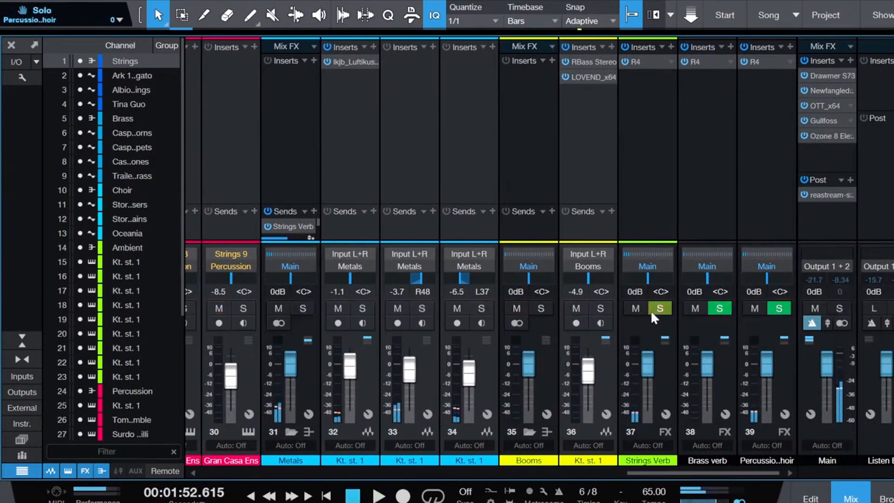
# Step: Compare the soloed Booms group with its track's RBass and LOVEND inserts active and bypassed, leave them active, and clear the solo
pyautogui.click(545, 308)
pyautogui.press('space')
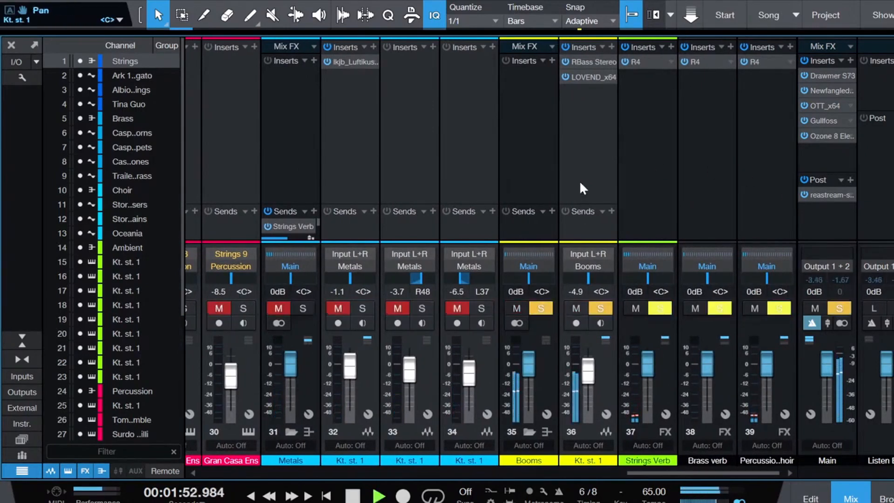
pyautogui.press('space')
pyautogui.click(566, 48)
pyautogui.press('space')
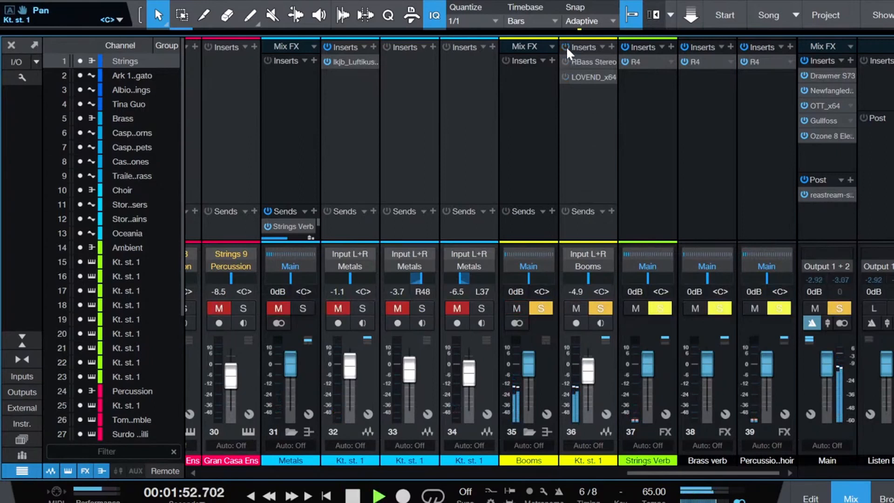
pyautogui.click(566, 47)
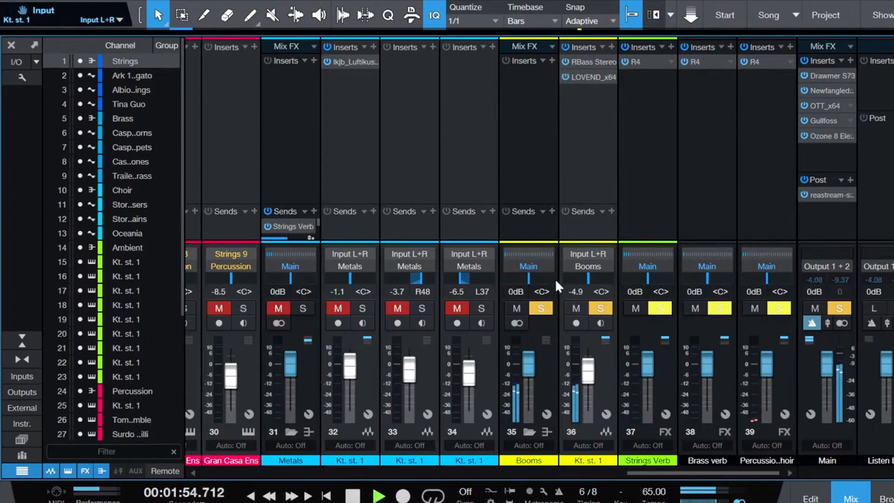
pyautogui.press('space')
pyautogui.click(540, 308)
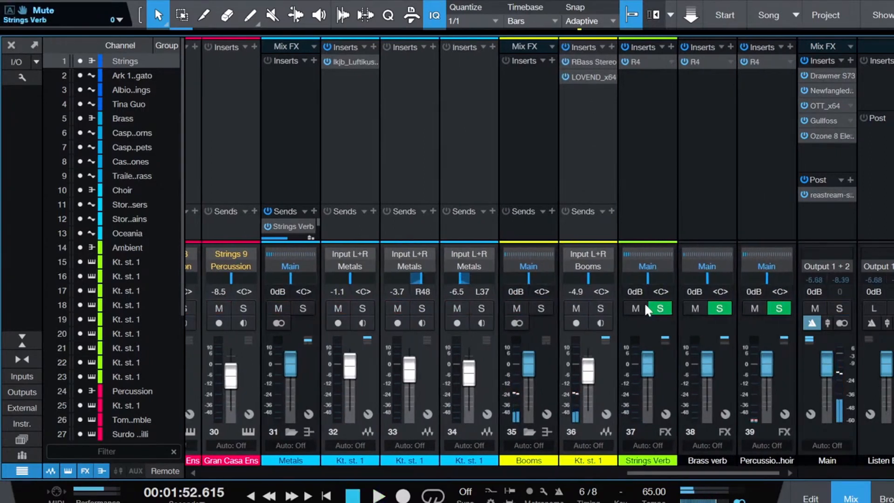
# Step: Solo Strings Verb, open its R4 reverb in a clear spot of the mixer, and audition it briefly
pyautogui.click(659, 308)
pyautogui.doubleClick(645, 60)
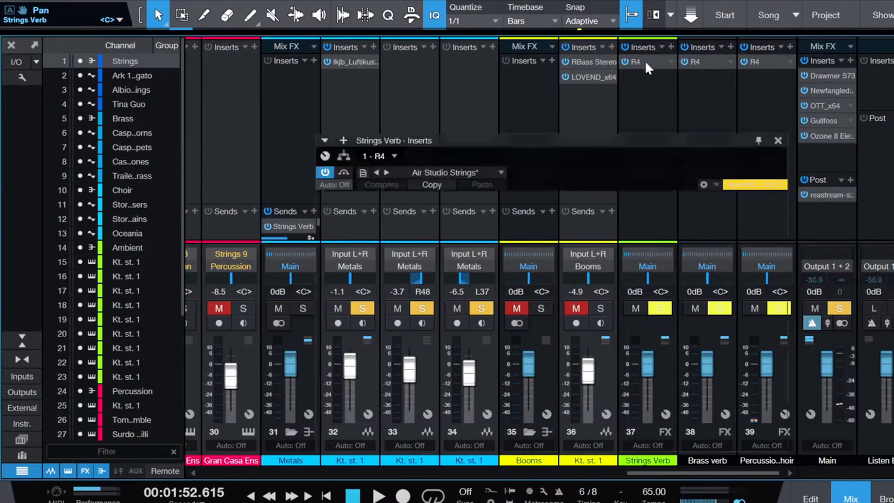
pyautogui.moveTo(525, 150); pyautogui.dragTo(329, 87)
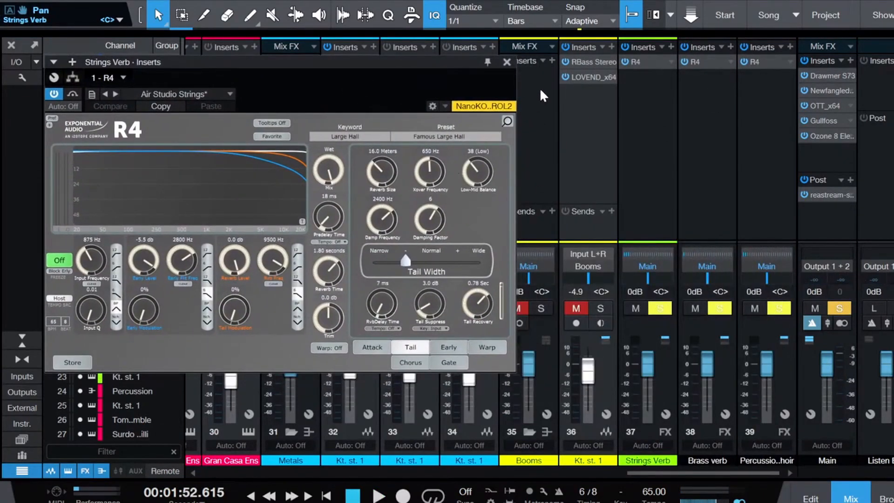
pyautogui.press('space')
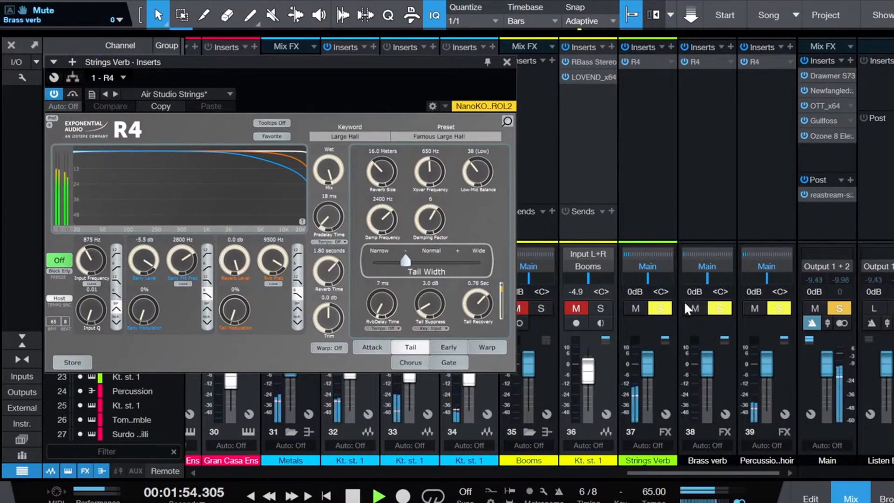
pyautogui.press('space')
# Step: Switch to the Brass verb channel, show its R4 reverb settings, and audition it briefly
pyautogui.click(720, 308)
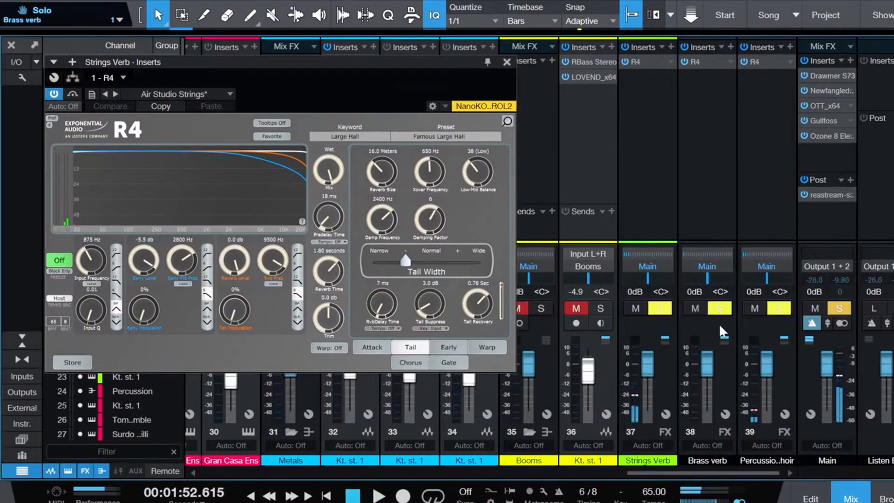
pyautogui.click(703, 82)
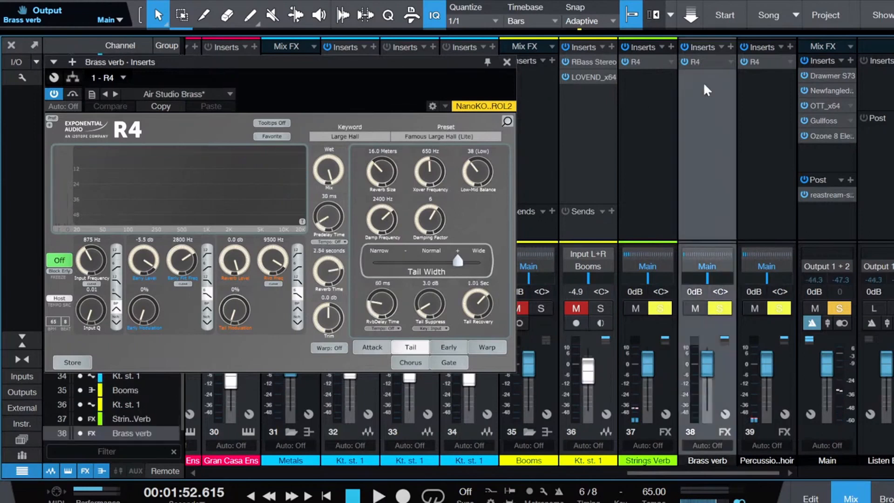
pyautogui.press('space')
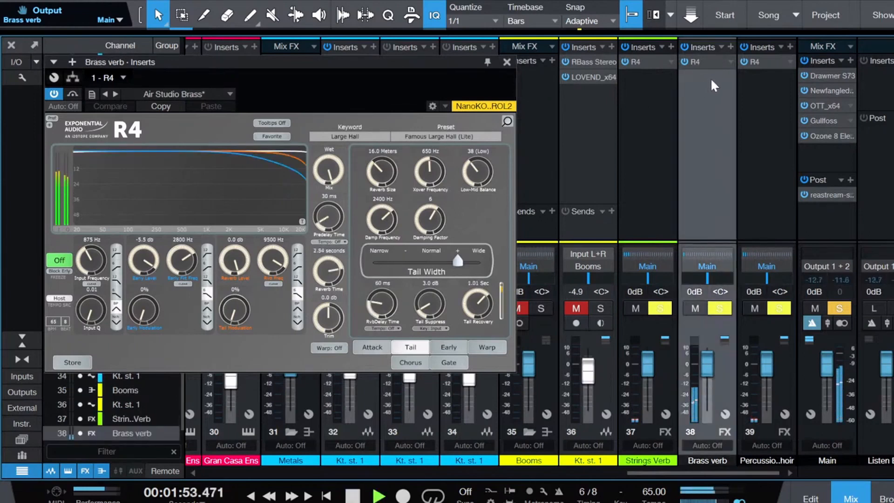
pyautogui.press('space')
# Step: Show the Percussion + Choir channel's R4 reverb settings, audition it, and close the reverb window
pyautogui.click(765, 119)
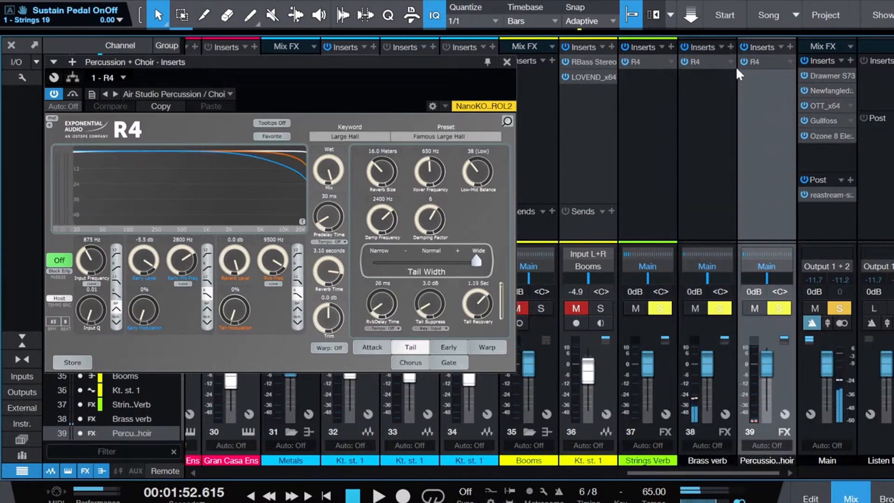
pyautogui.press('space')
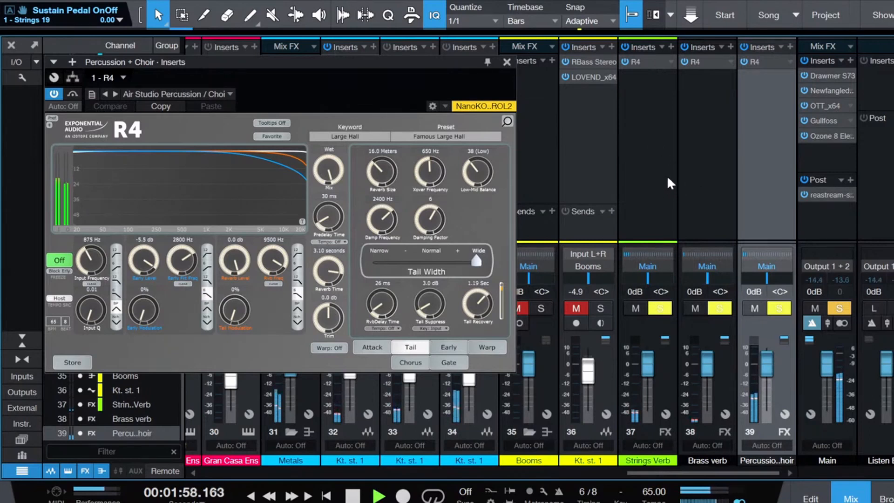
pyautogui.press('space')
pyautogui.click(507, 61)
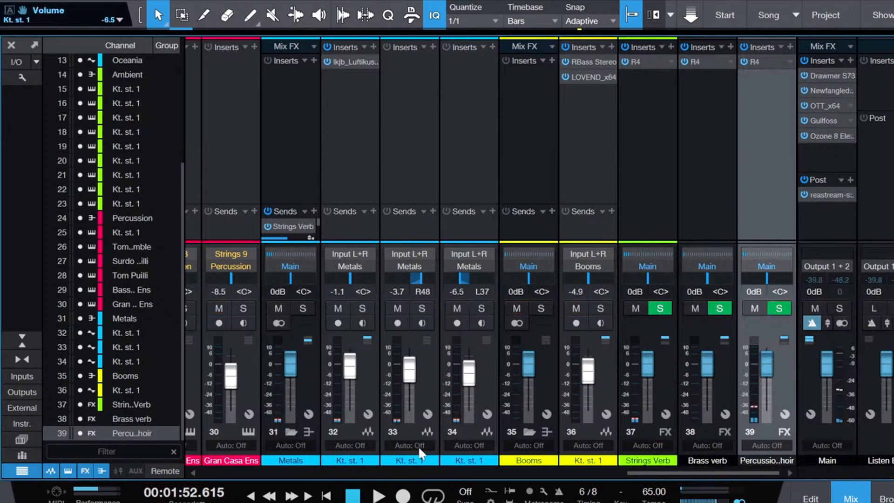
# Step: Play the full mix with the Main output's inserts active, bypass all of them, and replay it from about 1:52
pyautogui.press('space')
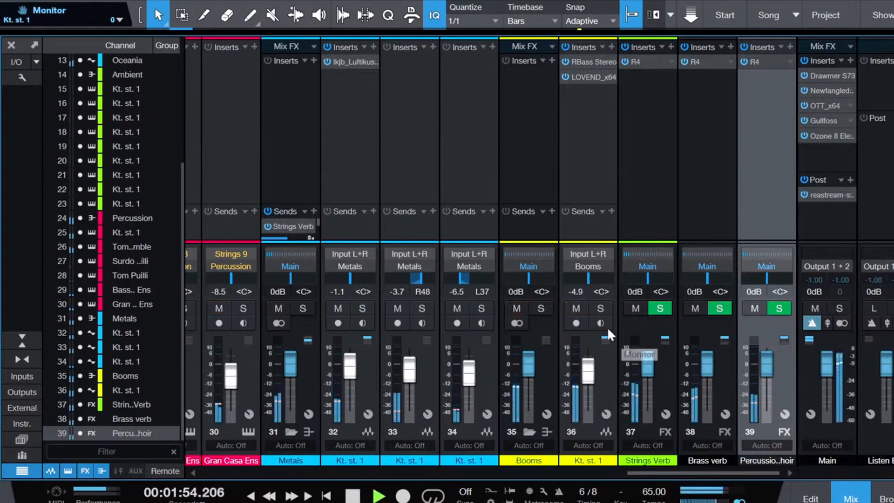
pyautogui.press('space')
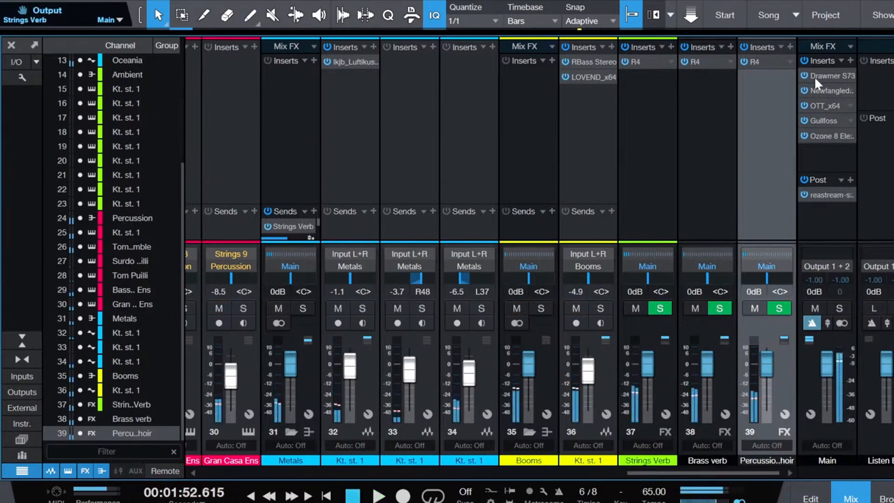
pyautogui.click(804, 60)
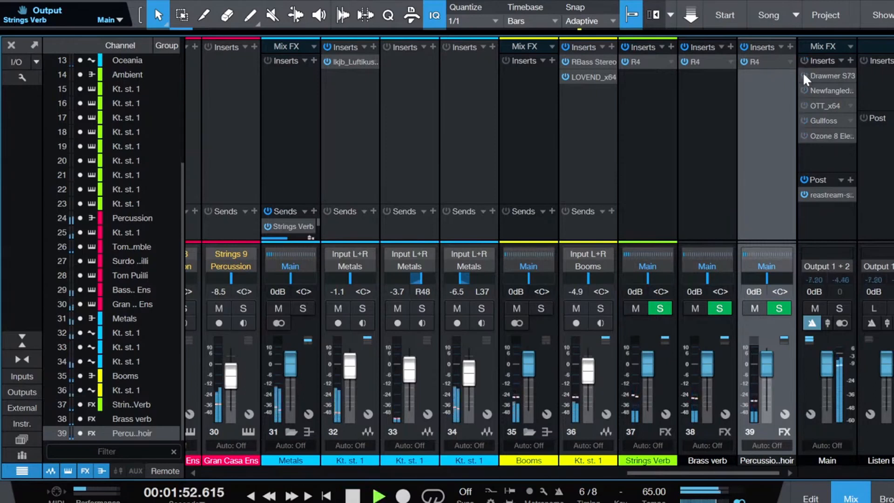
pyautogui.press('space')
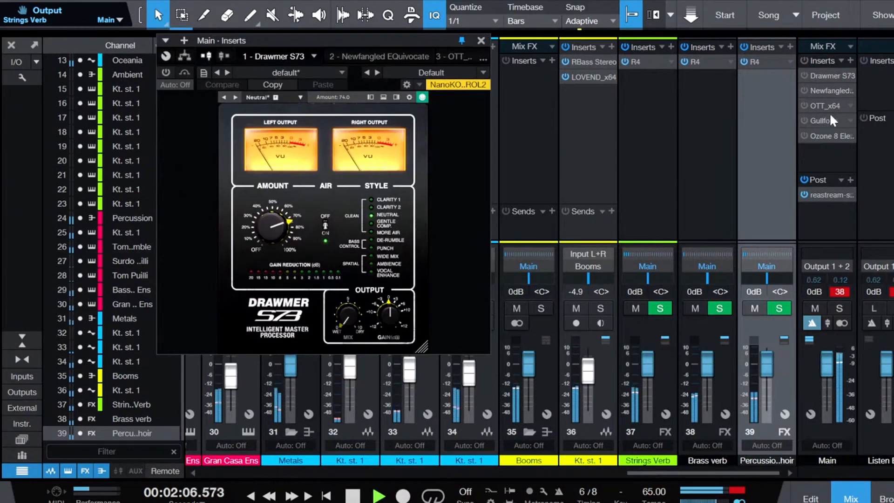
# Step: Replay the mix from about 1:52 with the Main inserts bypassed, and activate only the Drawmer S73 during playback
pyautogui.press('space')
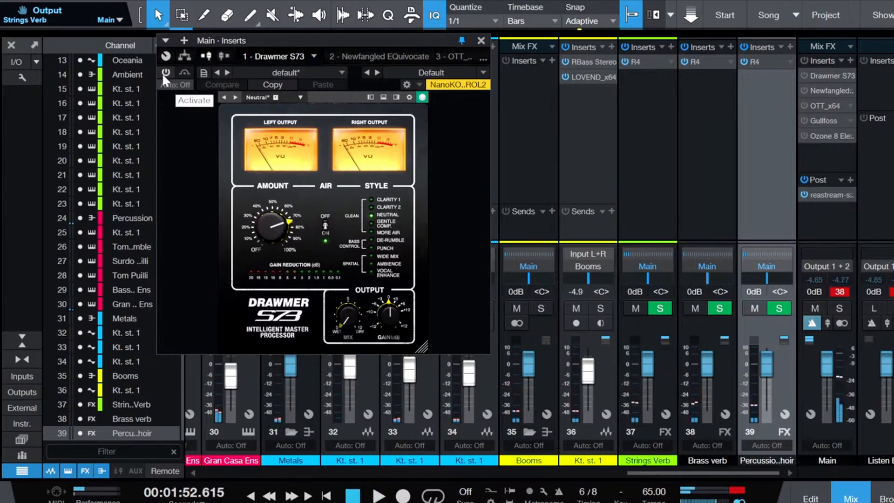
pyautogui.press('space')
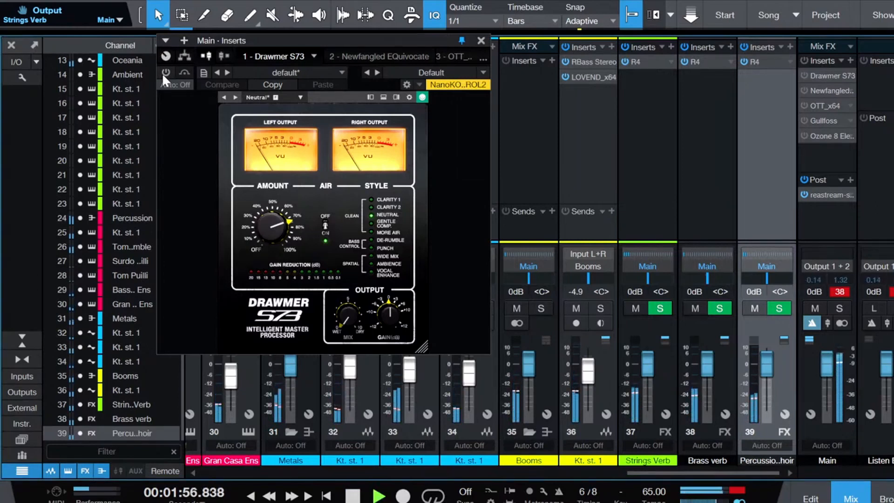
pyautogui.click(165, 72)
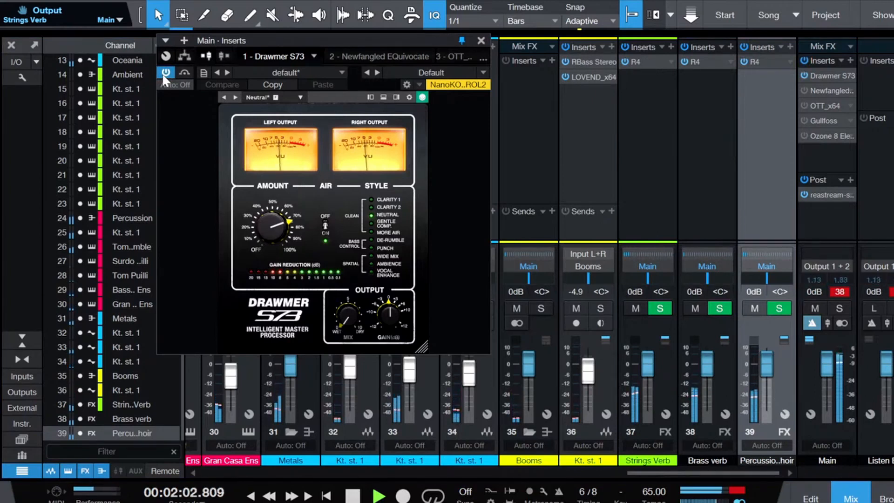
pyautogui.press('space')
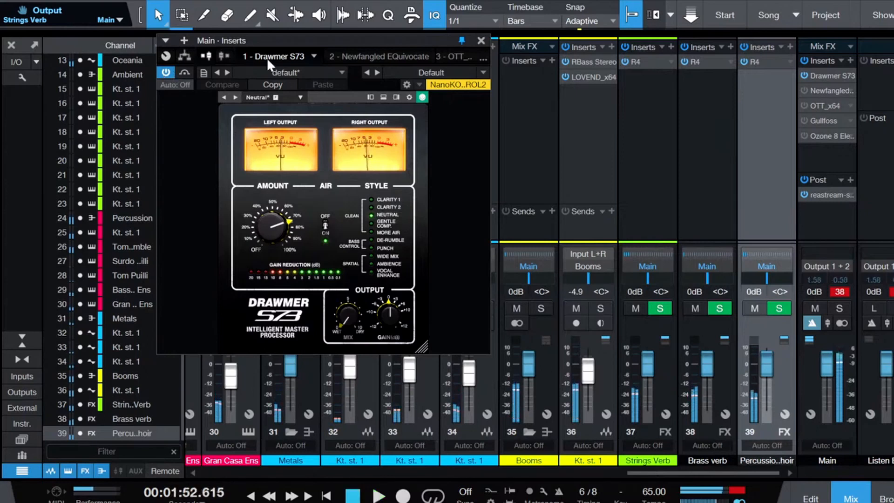
# Step: Show the Main output's Newfangled EQuivocate insert, and compare the playing mix with it bypassed and active, leaving it active
pyautogui.click(367, 54)
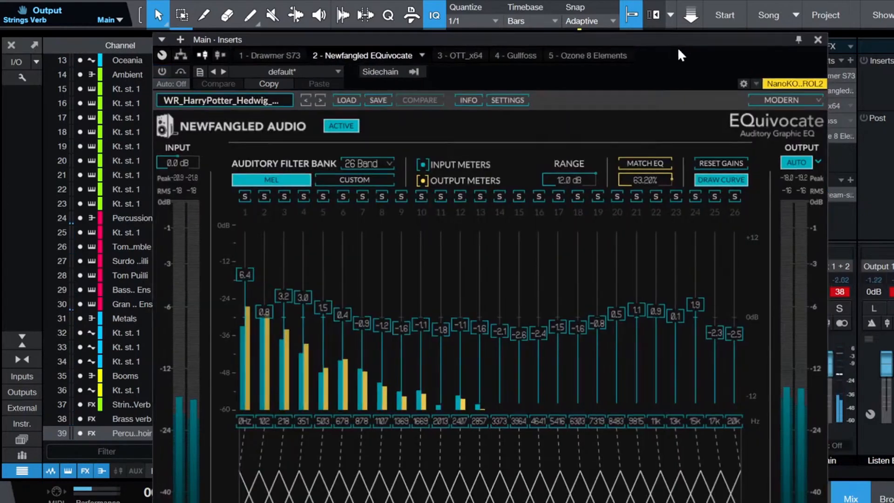
pyautogui.moveTo(678, 44); pyautogui.dragTo(636, 10)
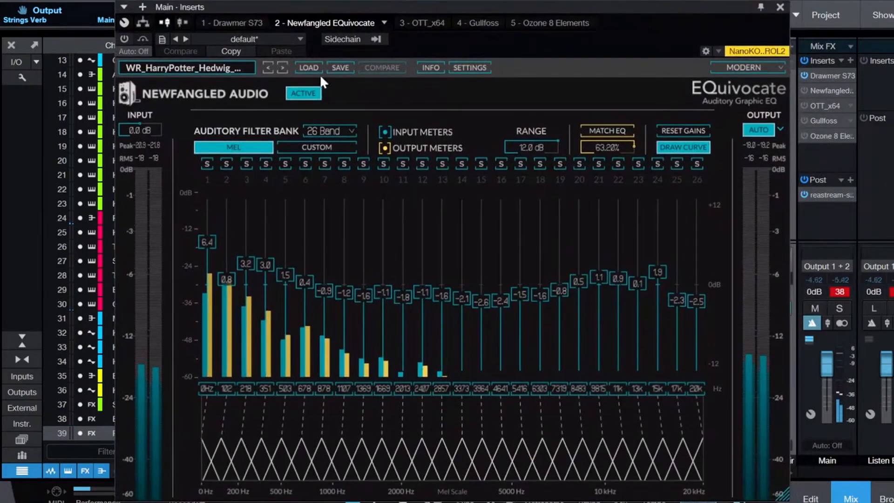
pyautogui.press('space')
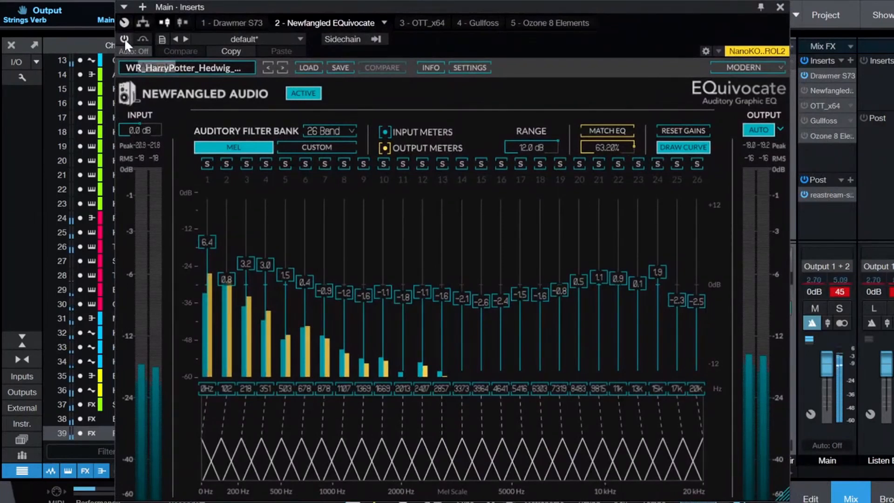
pyautogui.click(124, 38)
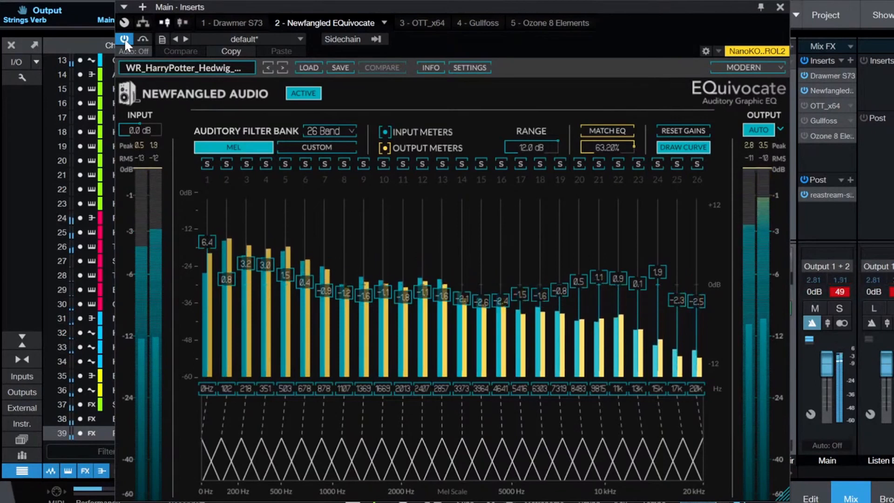
pyautogui.click(125, 40)
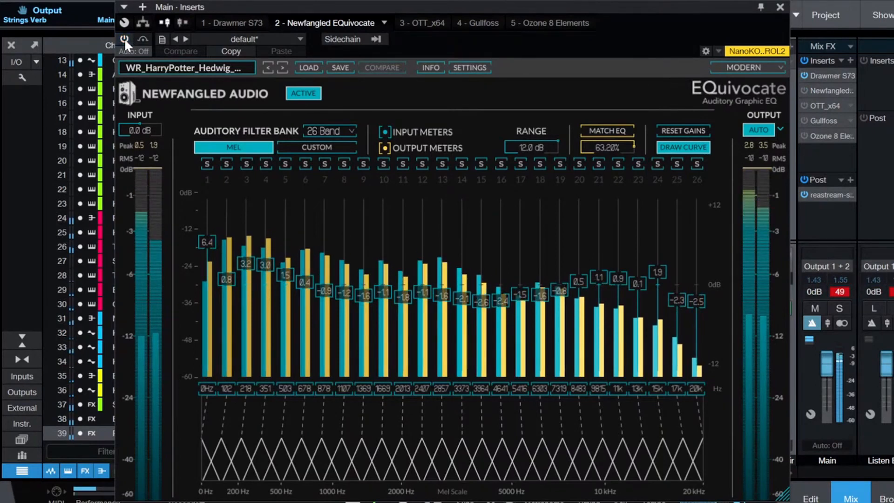
pyautogui.click(123, 38)
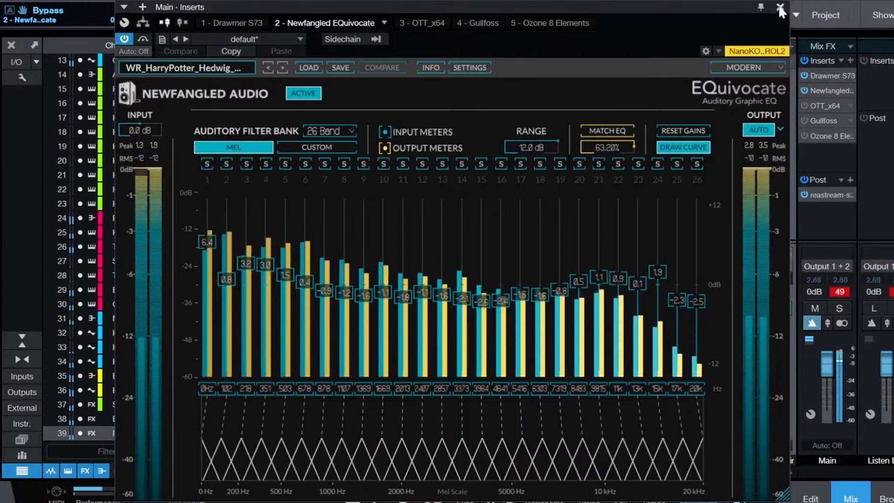
# Step: Show the Main output's OTT_x64 insert, activate it while the mix plays, and close its window
pyautogui.click(421, 23)
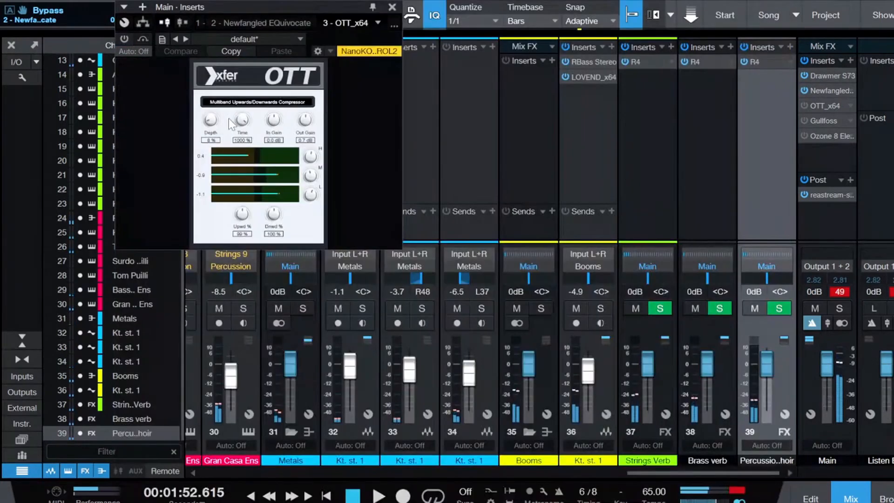
pyautogui.press('space')
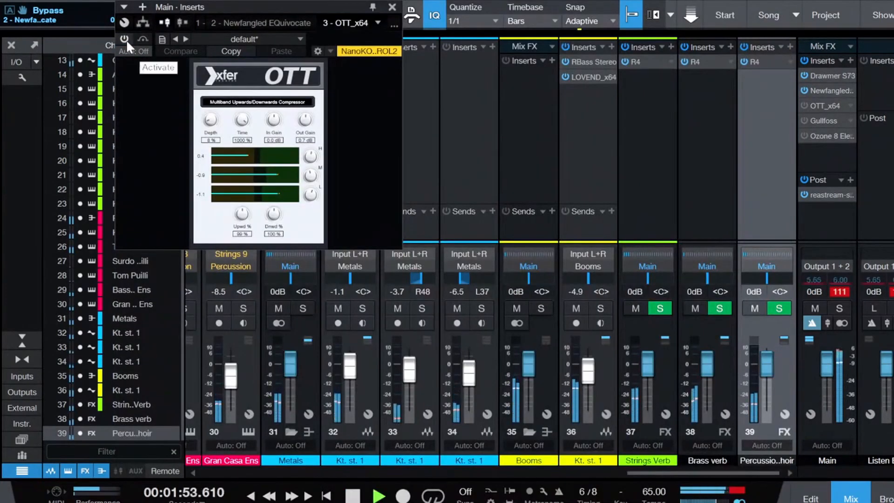
pyautogui.click(127, 41)
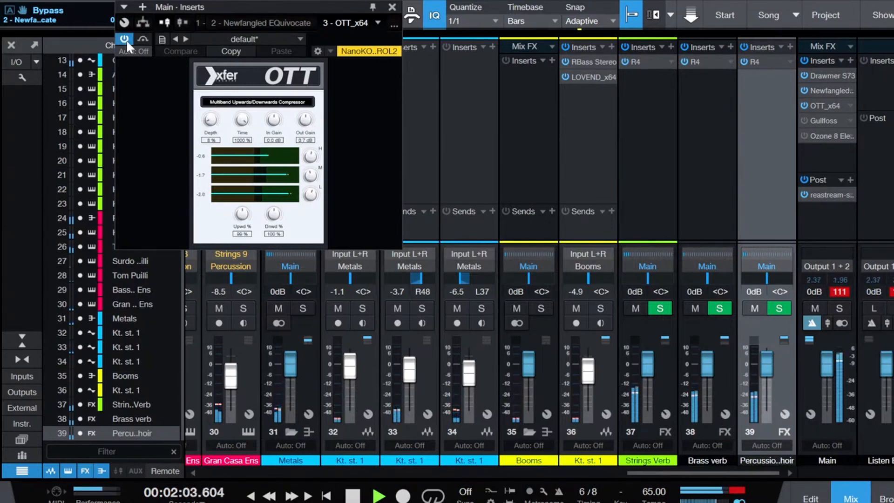
pyautogui.press('space')
pyautogui.click(392, 7)
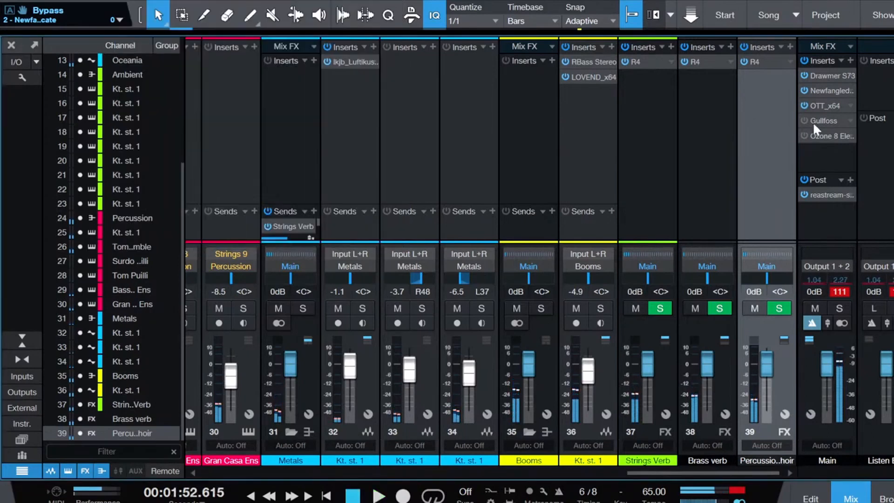
# Step: Open the Main output's Gullfoss insert, compare the playing mix with it bypassed and active, and leave it active
pyautogui.click(839, 118)
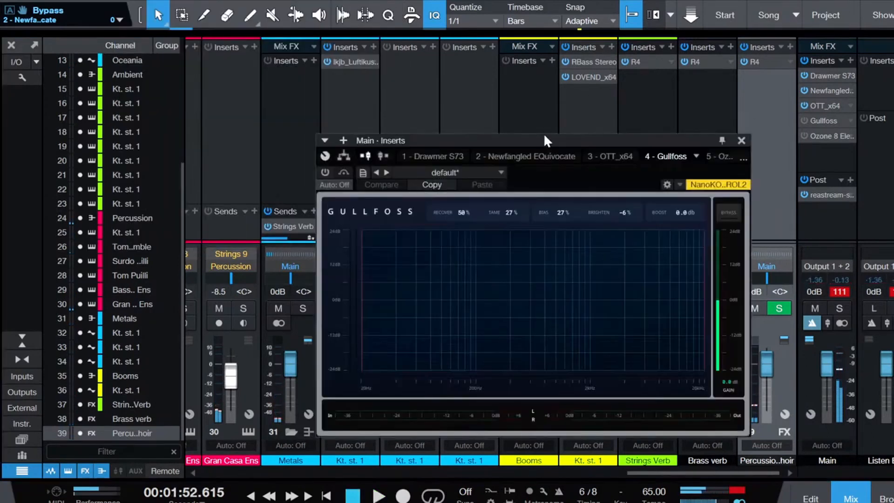
pyautogui.moveTo(545, 138); pyautogui.dragTo(404, 93)
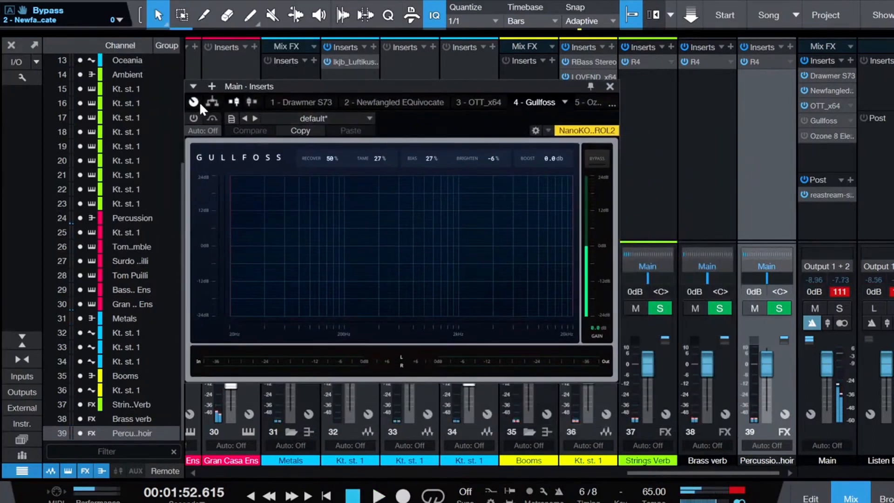
pyautogui.press('space')
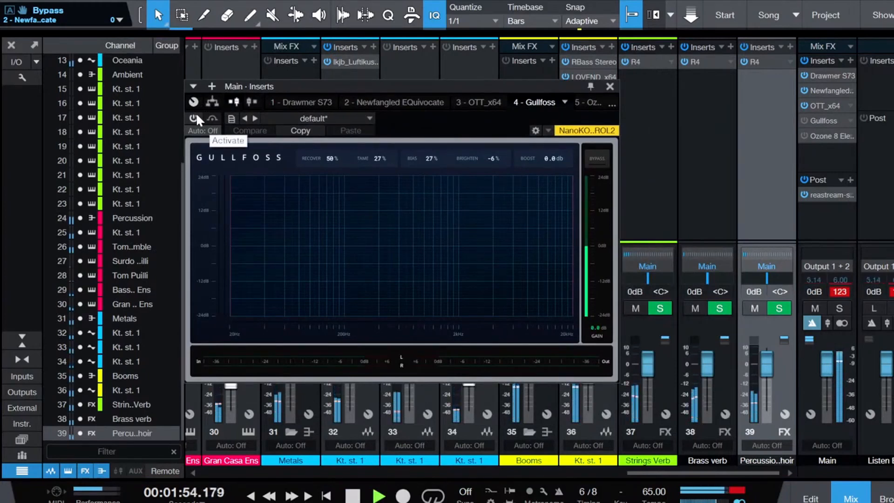
pyautogui.click(196, 116)
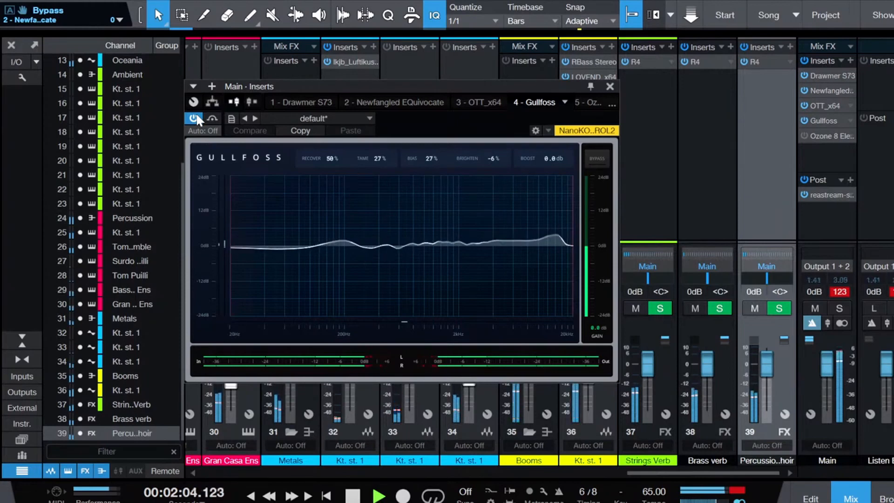
pyautogui.click(196, 116)
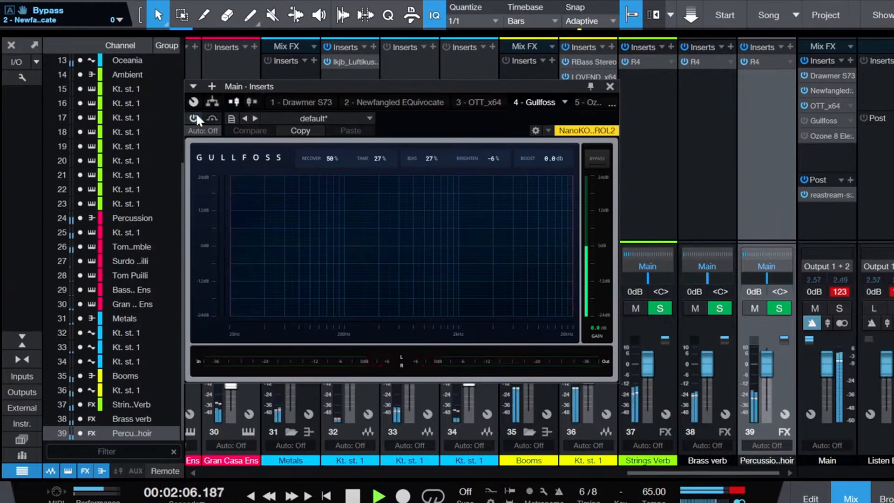
pyautogui.click(196, 116)
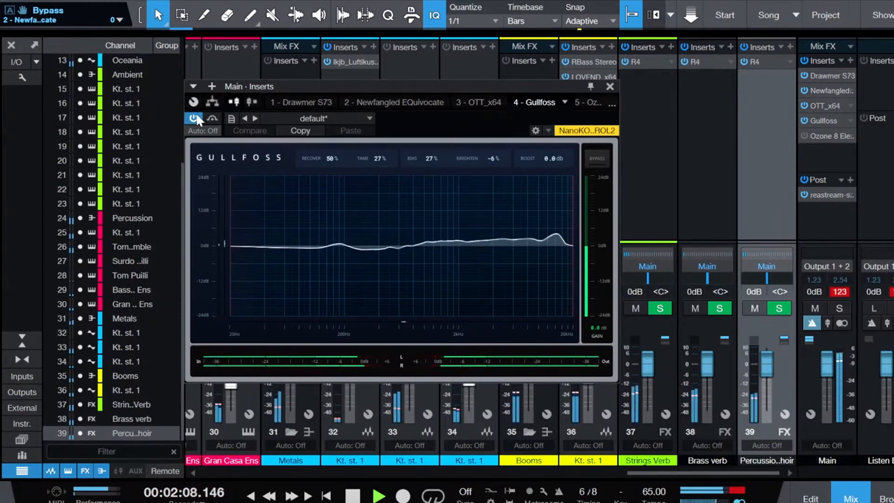
pyautogui.press('space')
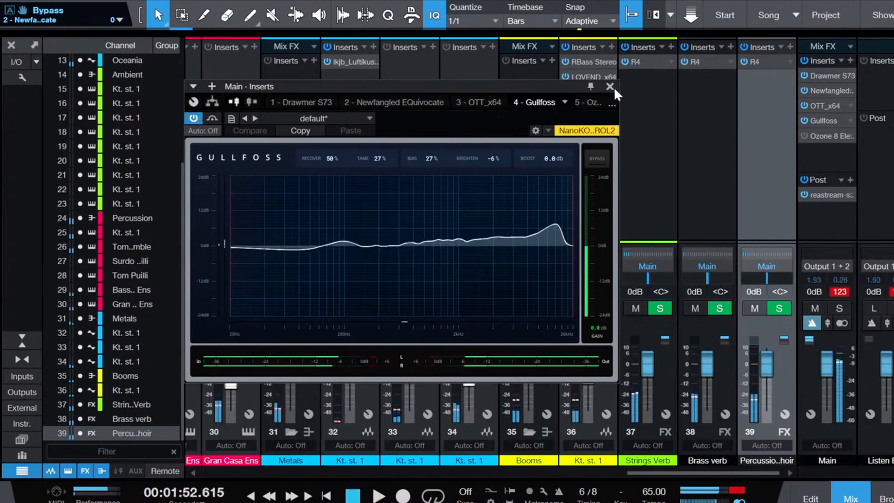
pyautogui.click(611, 87)
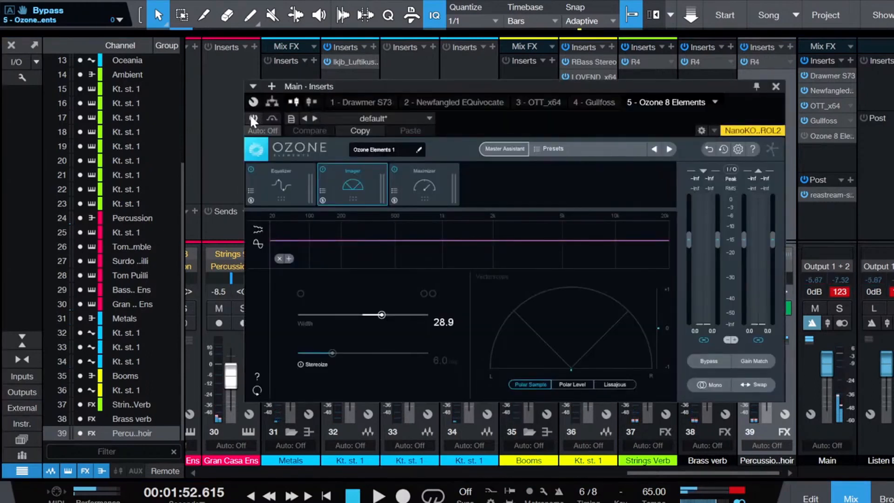
# Step: Activate Ozone 8 Elements on the Main output, compare it bypassed and active during playback, and show its Equalizer bands 1 and 8
pyautogui.click(253, 118)
pyautogui.click(279, 192)
pyautogui.press('space')
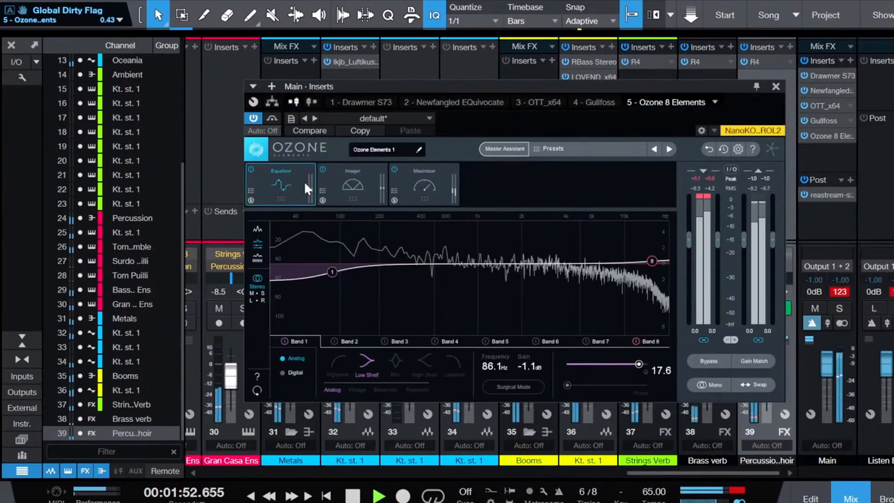
pyautogui.click(254, 119)
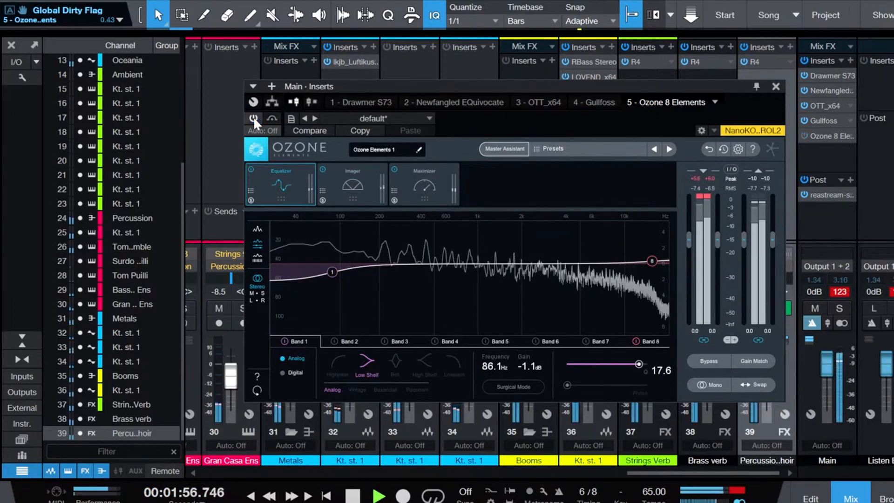
pyautogui.click(254, 117)
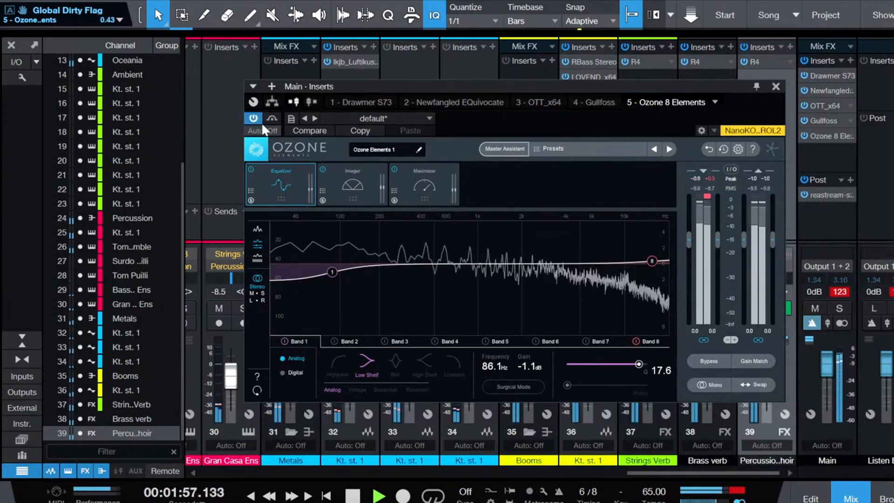
pyautogui.click(332, 270)
pyautogui.click(649, 262)
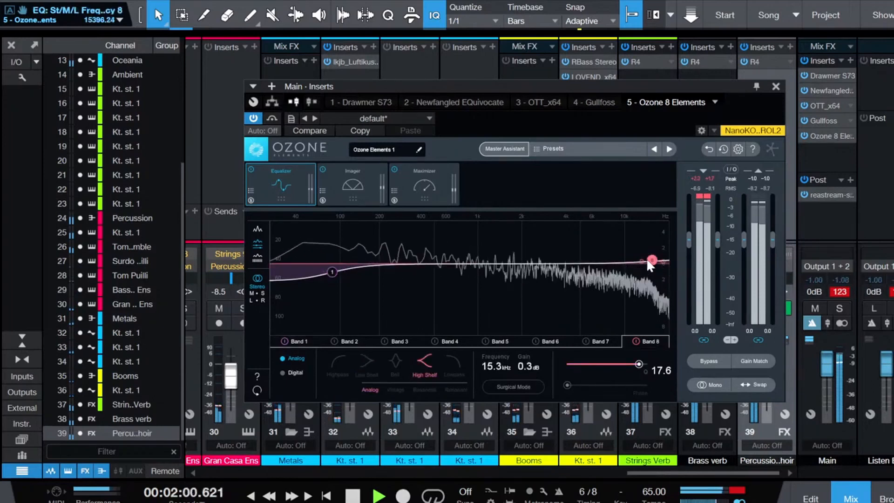
# Step: Examine Ozone's Imager with the mix switched to mono and back to stereo, and show the Maximizer settings
pyautogui.click(358, 173)
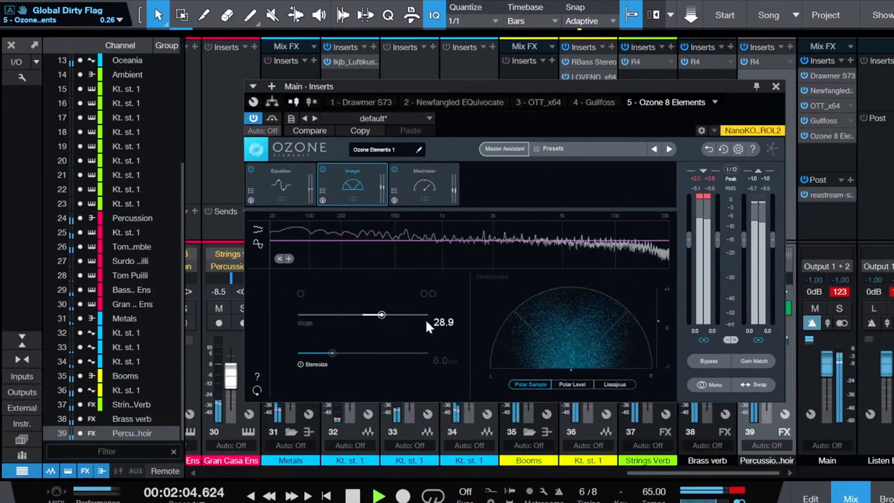
pyautogui.click(706, 386)
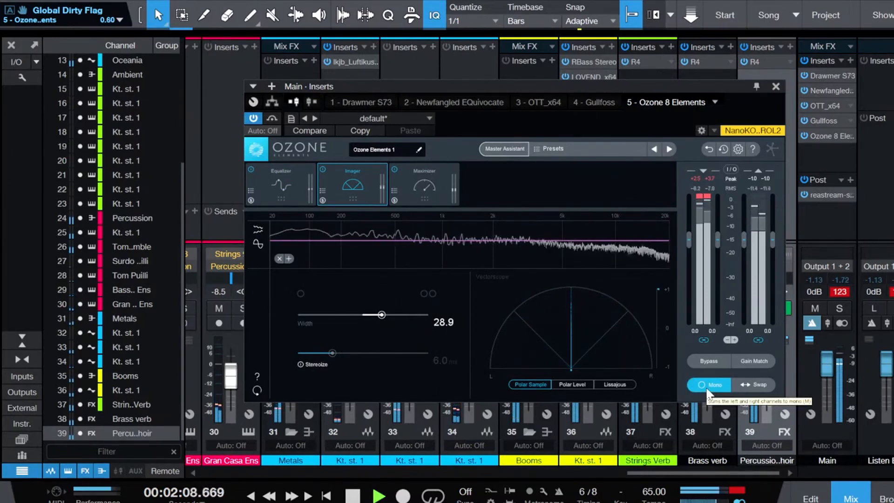
pyautogui.click(707, 387)
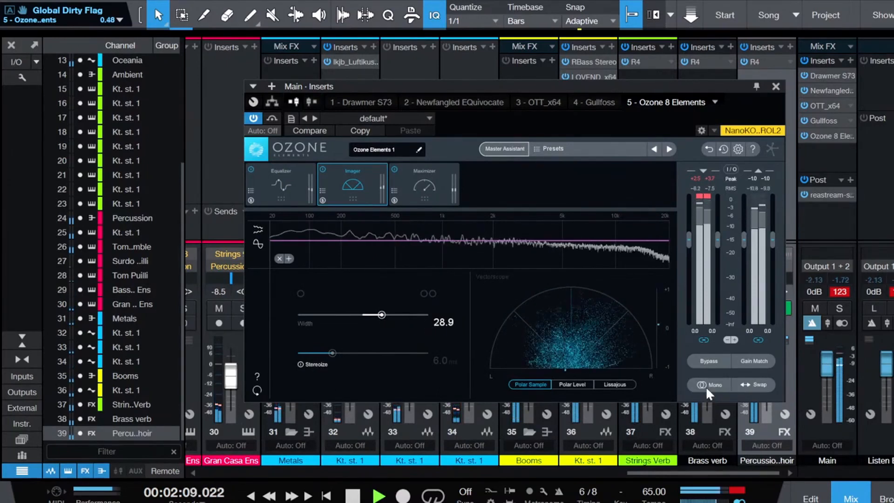
pyautogui.click(425, 184)
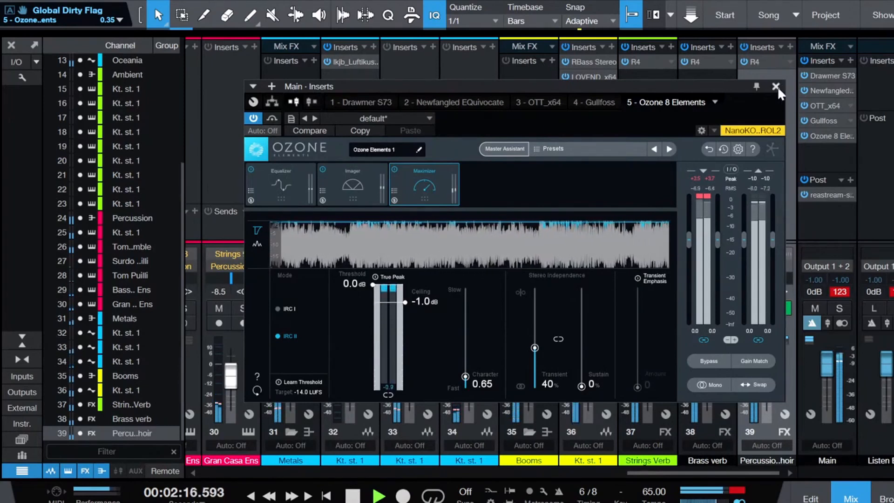
# Step: Compare the playing mix with all Main inserts bypassed and active, and close the Ozone window with playback stopped
pyautogui.click(802, 58)
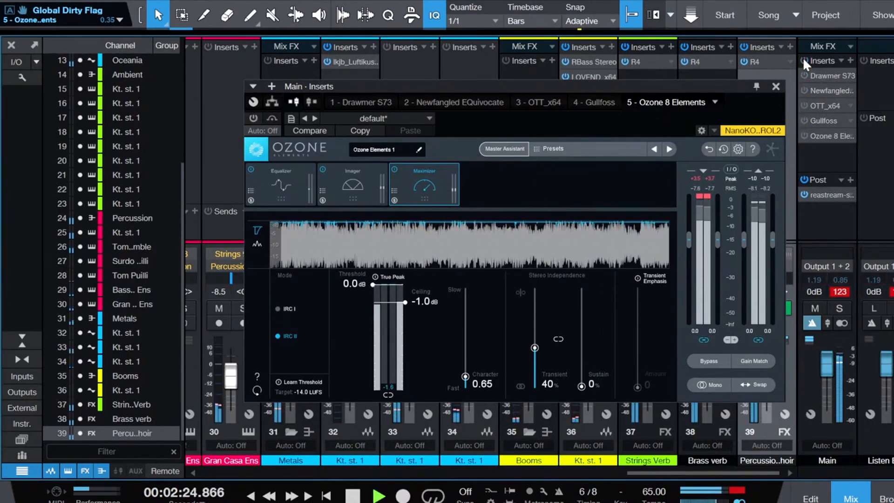
pyautogui.click(803, 57)
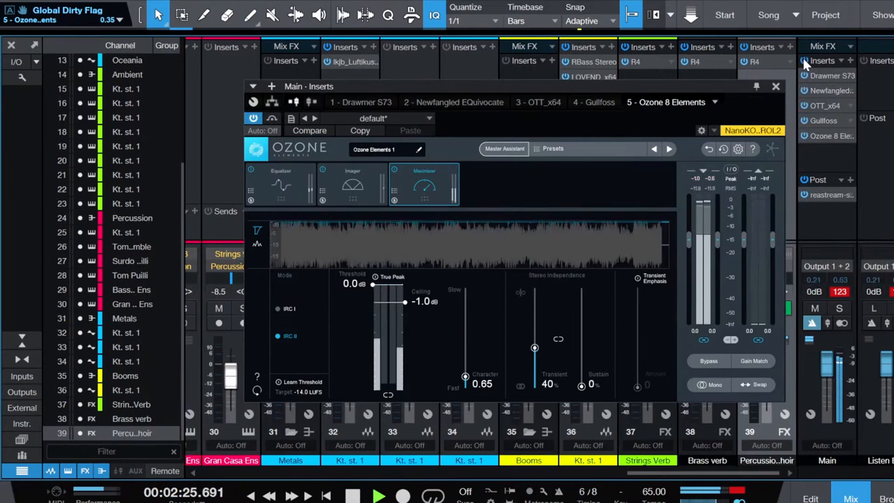
pyautogui.click(775, 86)
pyautogui.press('space')
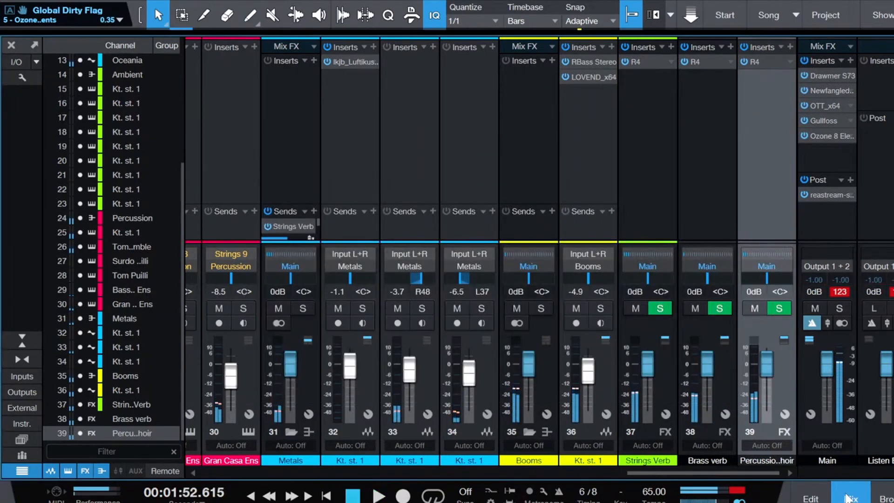
# Step: Hide the mixer, set the arrangement's track height to Overview, and return the playhead to the song start
pyautogui.click(849, 498)
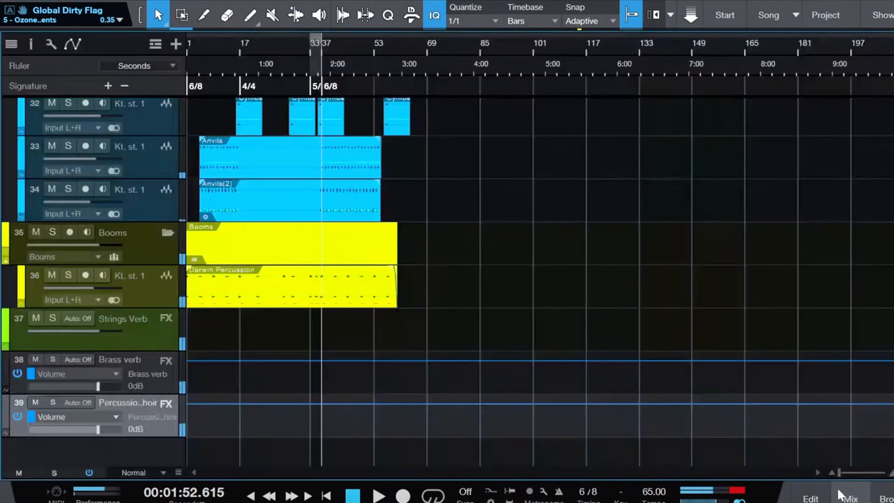
pyautogui.scroll(15, 369, 275)
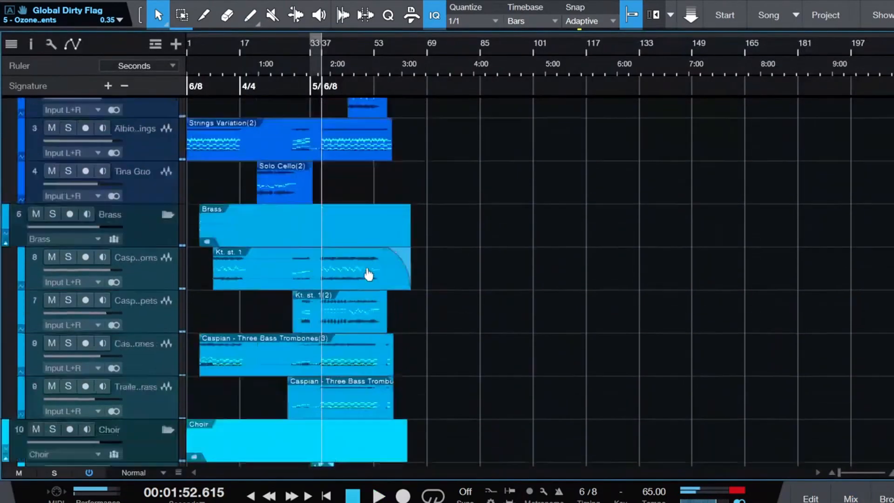
pyautogui.click(124, 471)
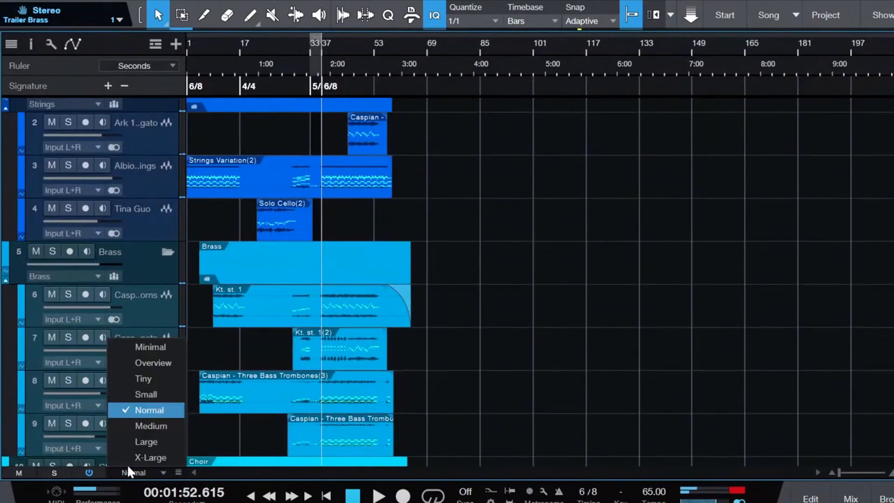
pyautogui.click(142, 360)
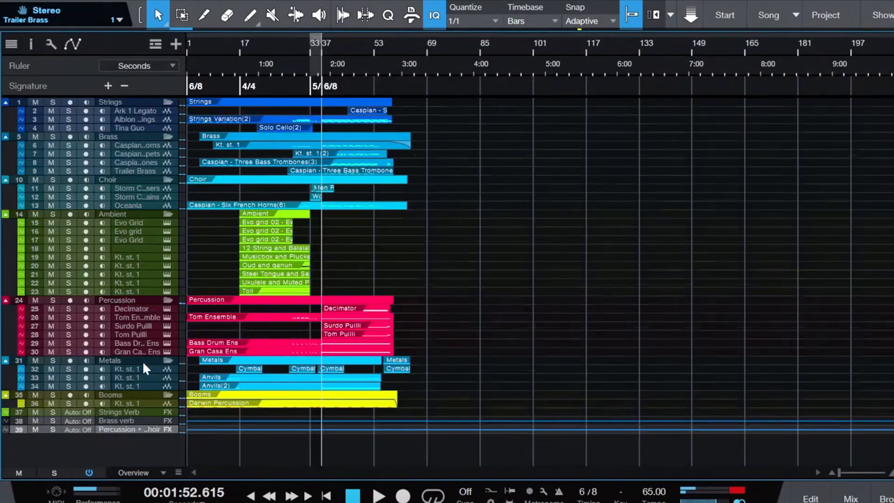
pyautogui.click(326, 495)
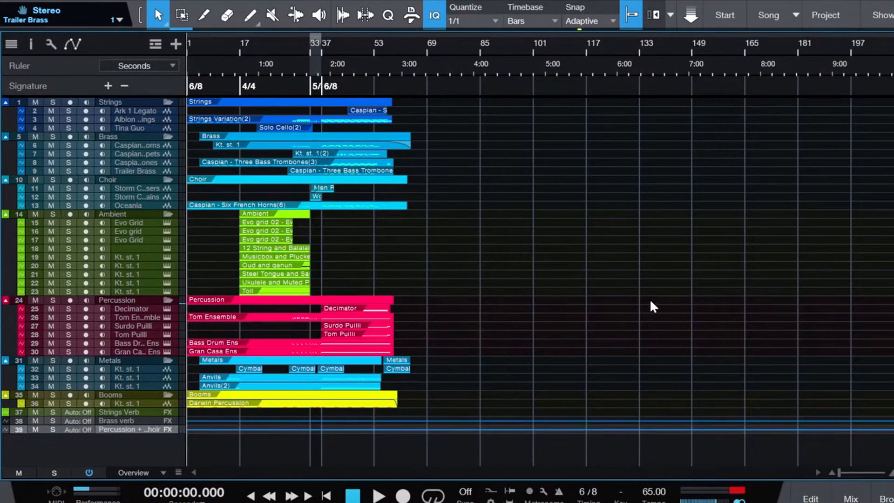